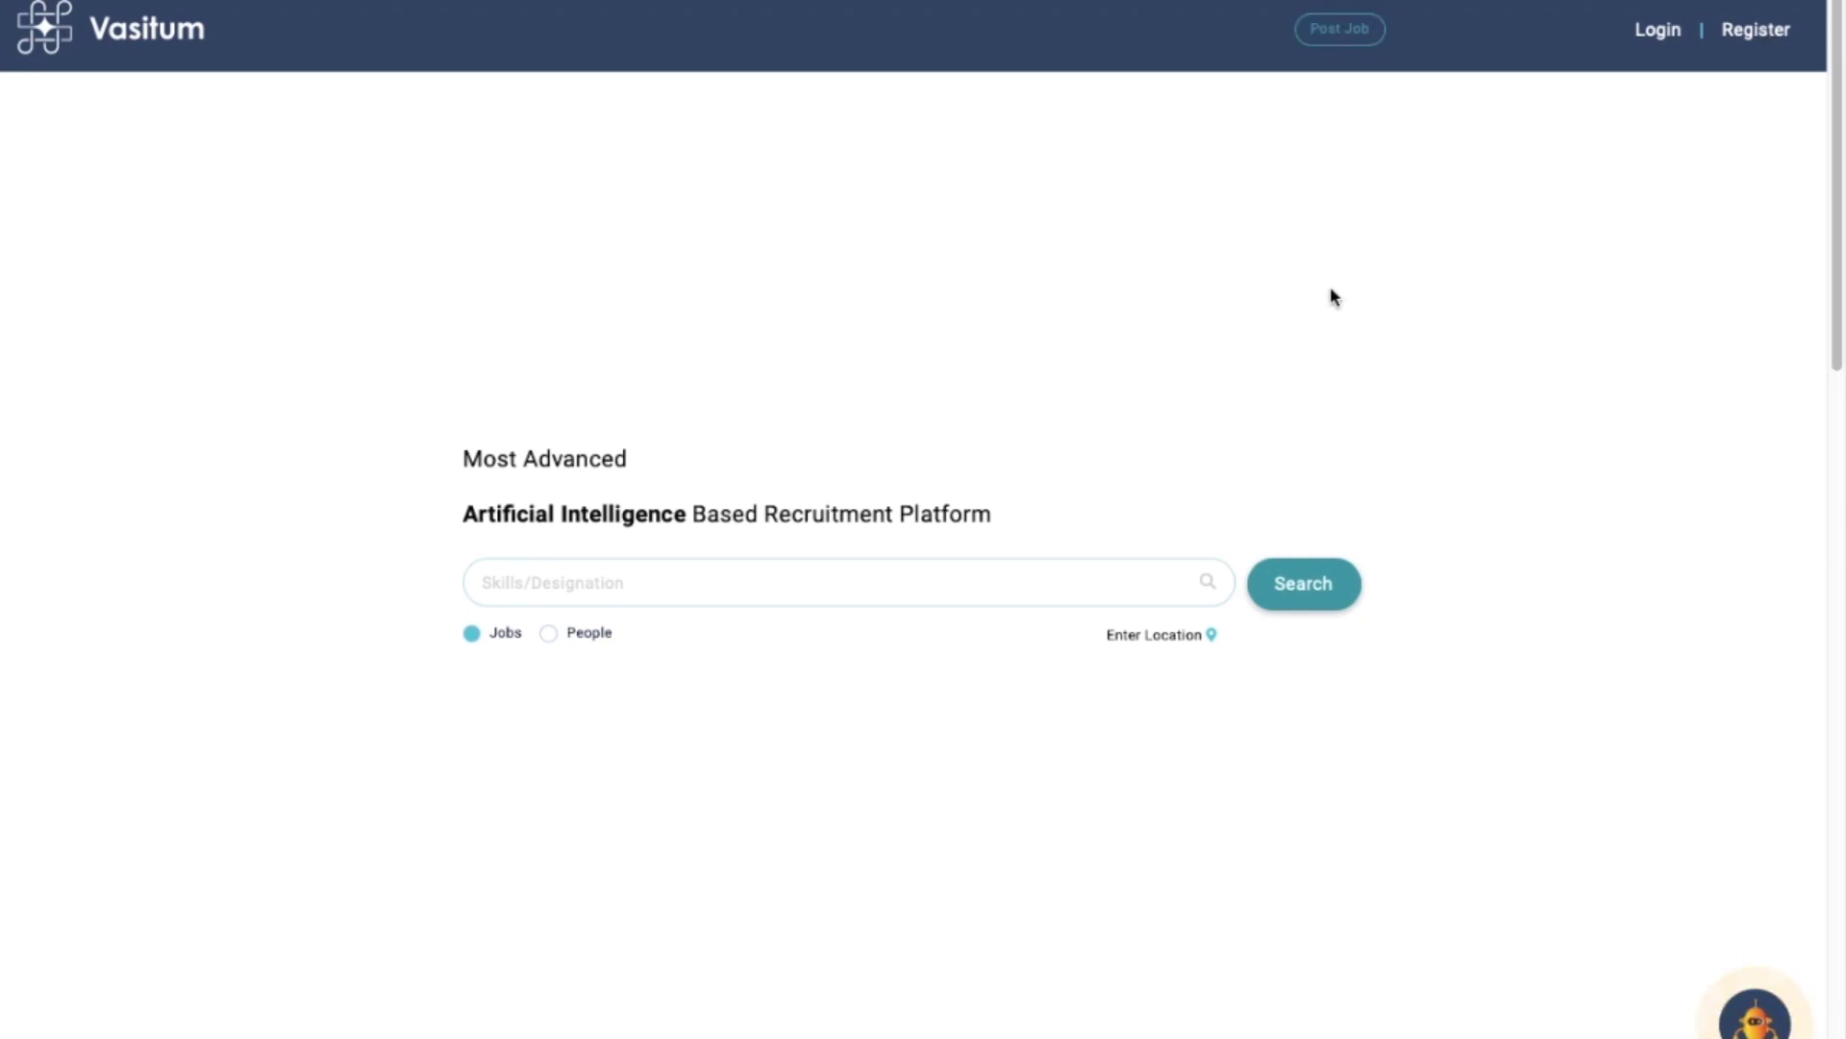
# Step: Choose Post Job on the Vasitum home page to reach the login form
pyautogui.click(1327, 32)
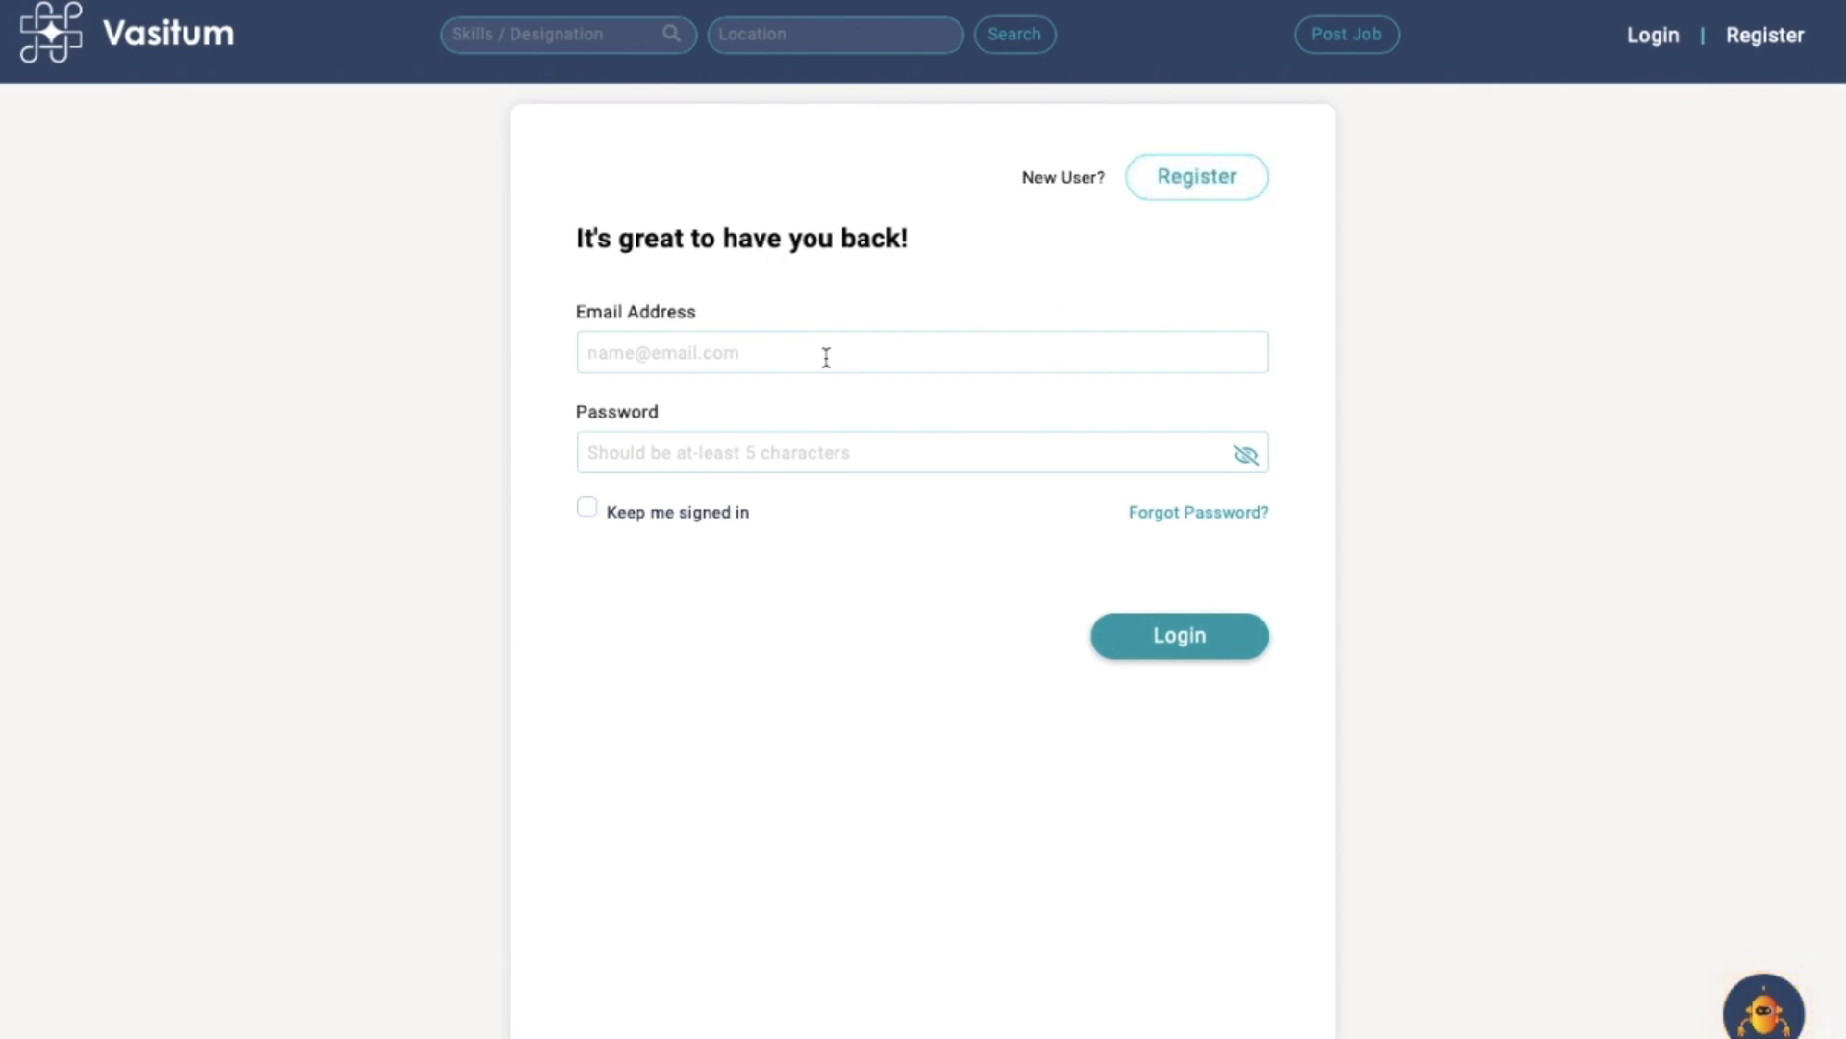
# Step: Log in with the employer account's e-mail and password, then start a new job posting
pyautogui.click(1248, 352)
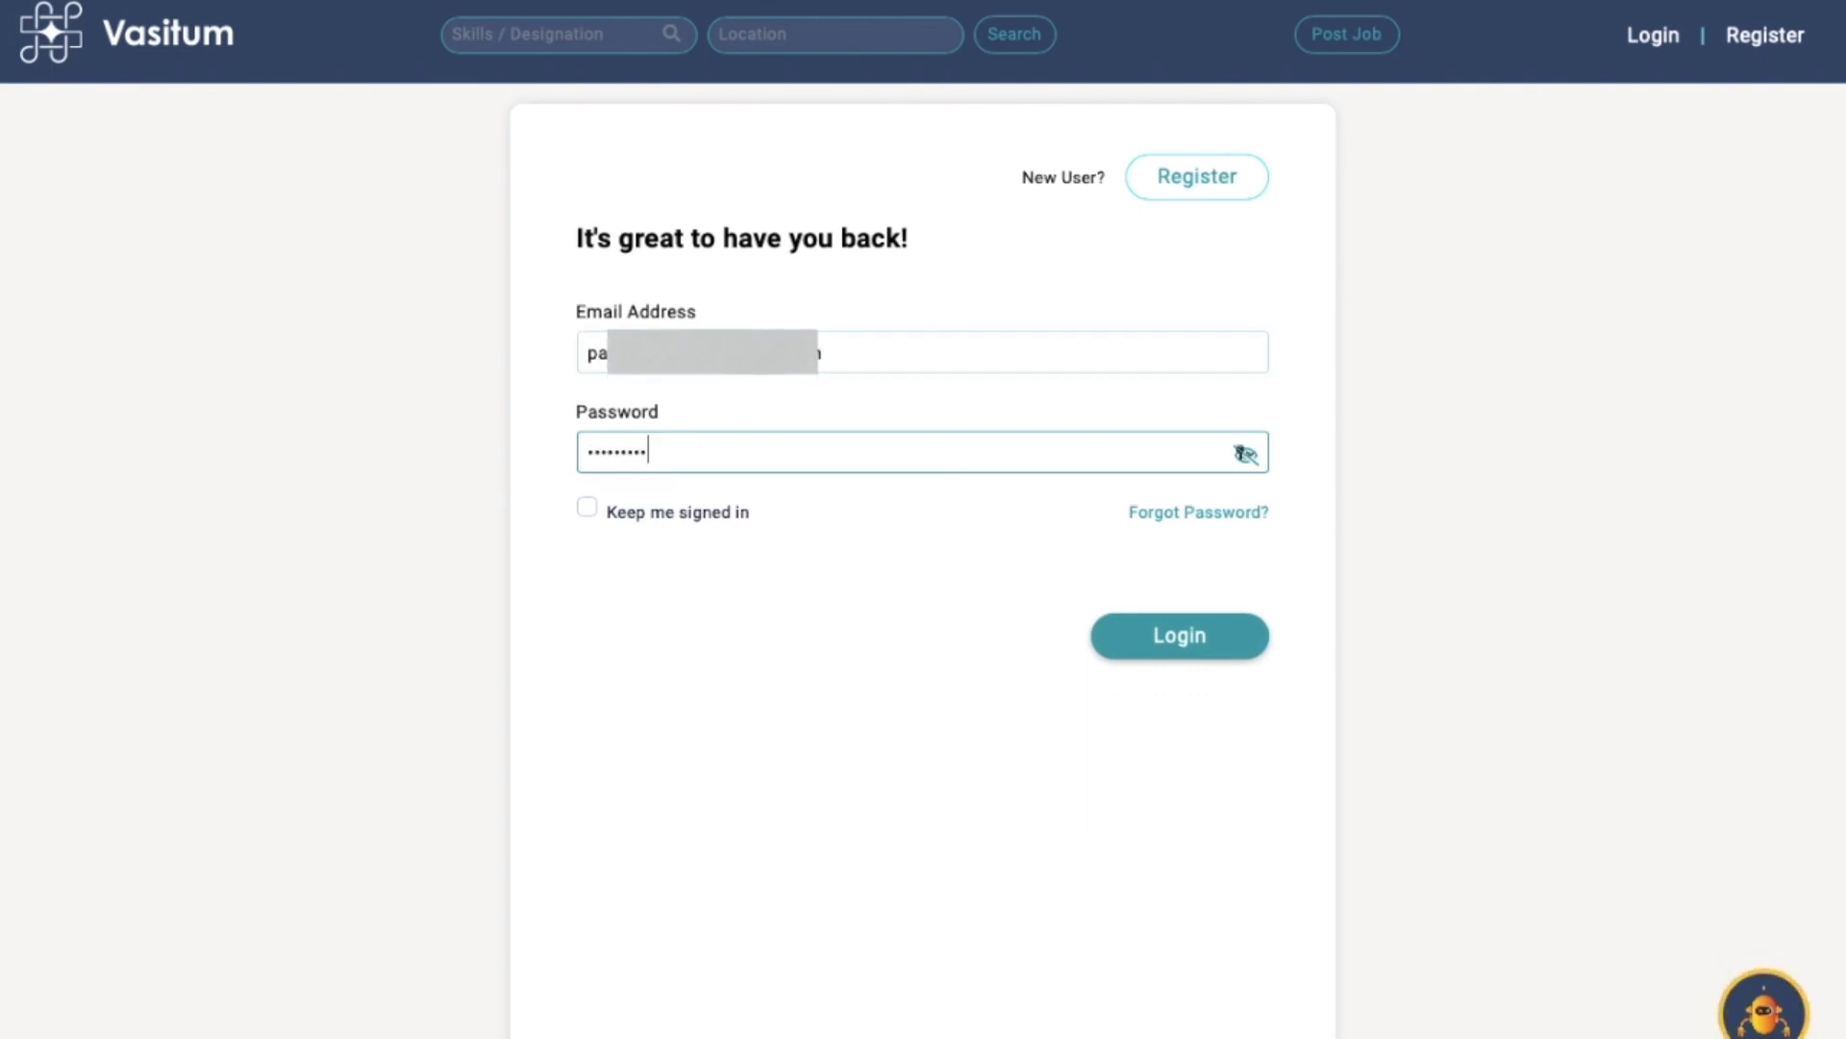
pyautogui.click(1156, 644)
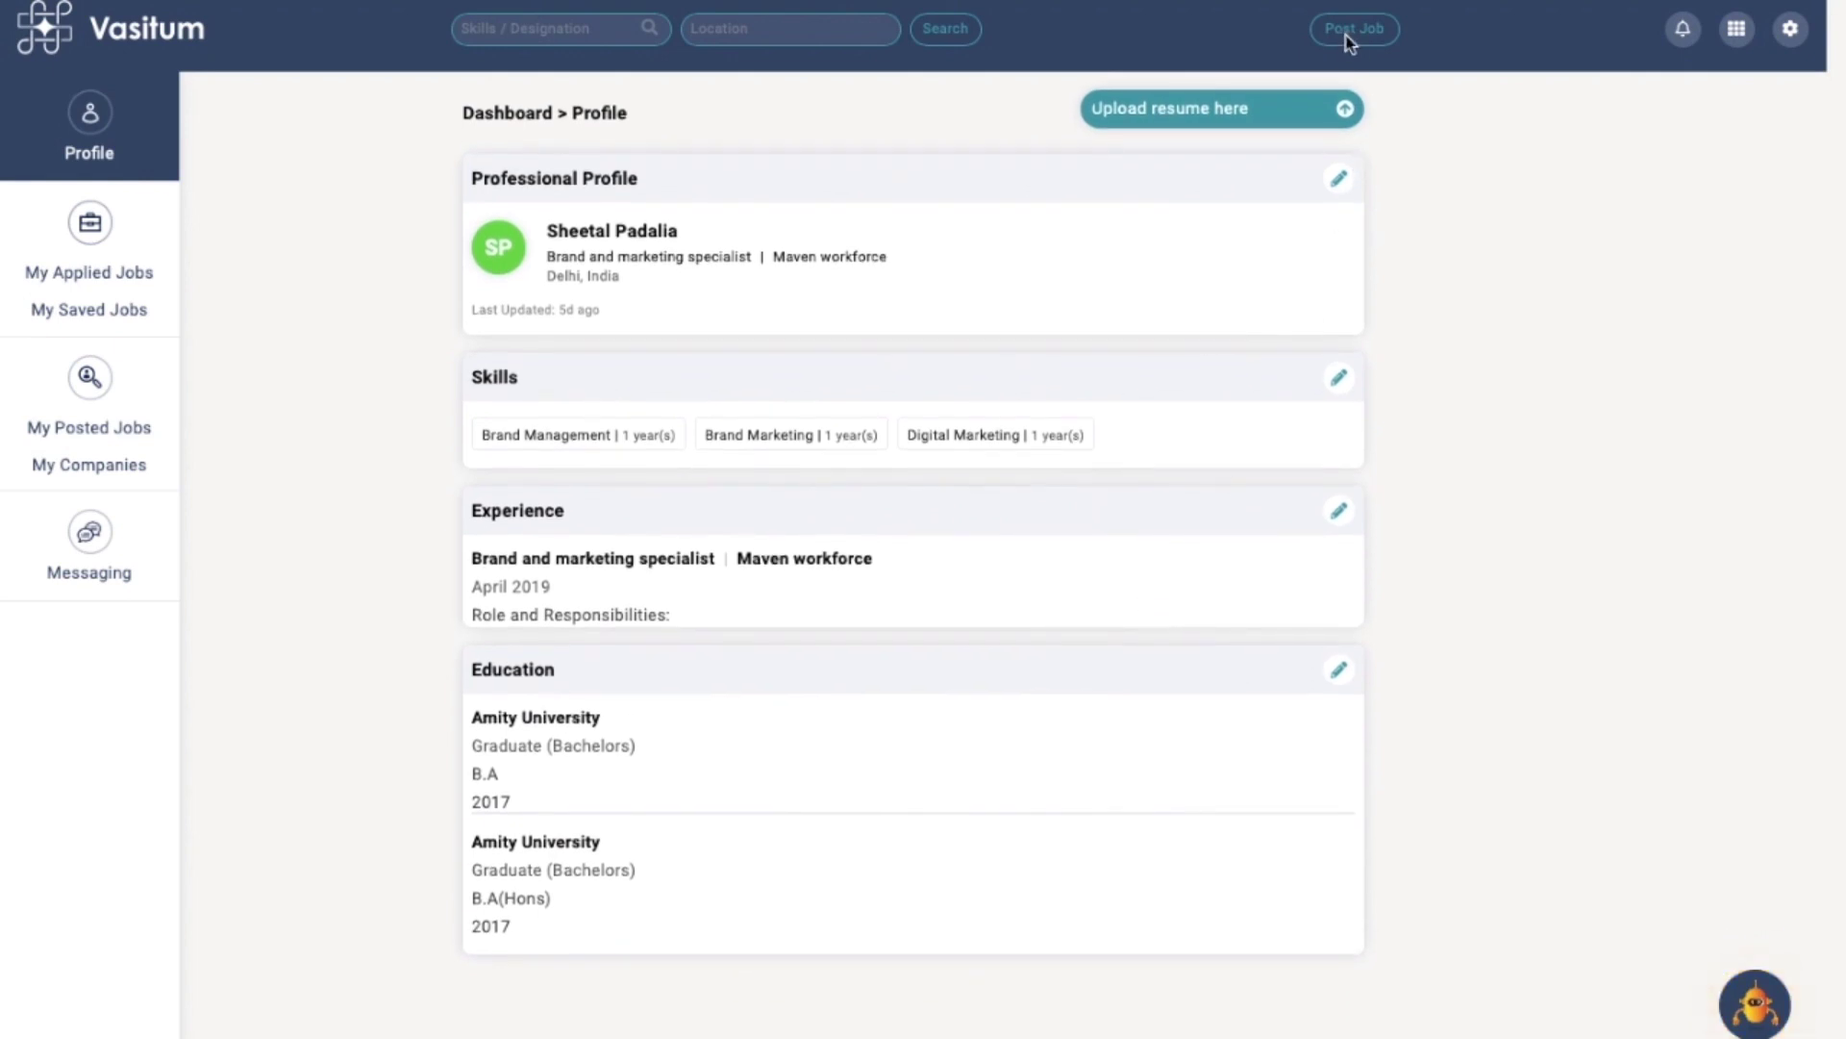
pyautogui.click(1348, 41)
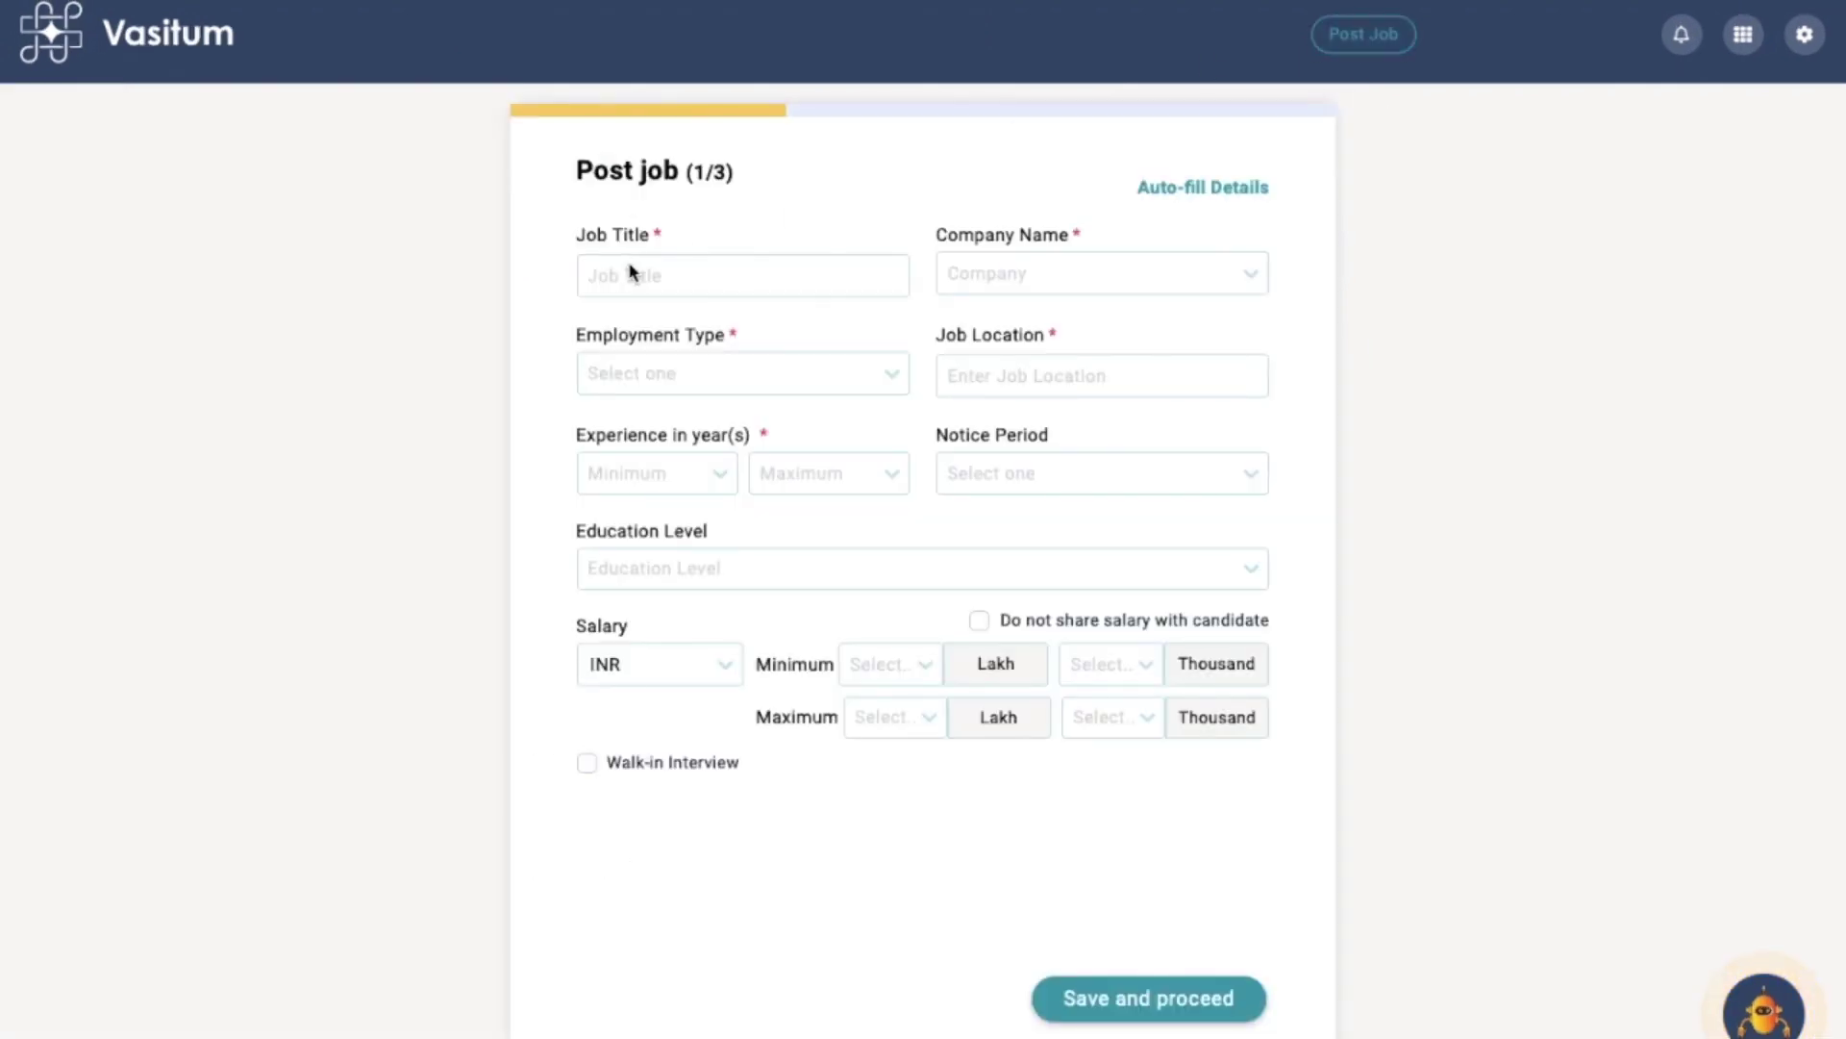
# Step: Enter job title 'Sr Content writer' and company name 'Xyz company'
pyautogui.click(765, 237)
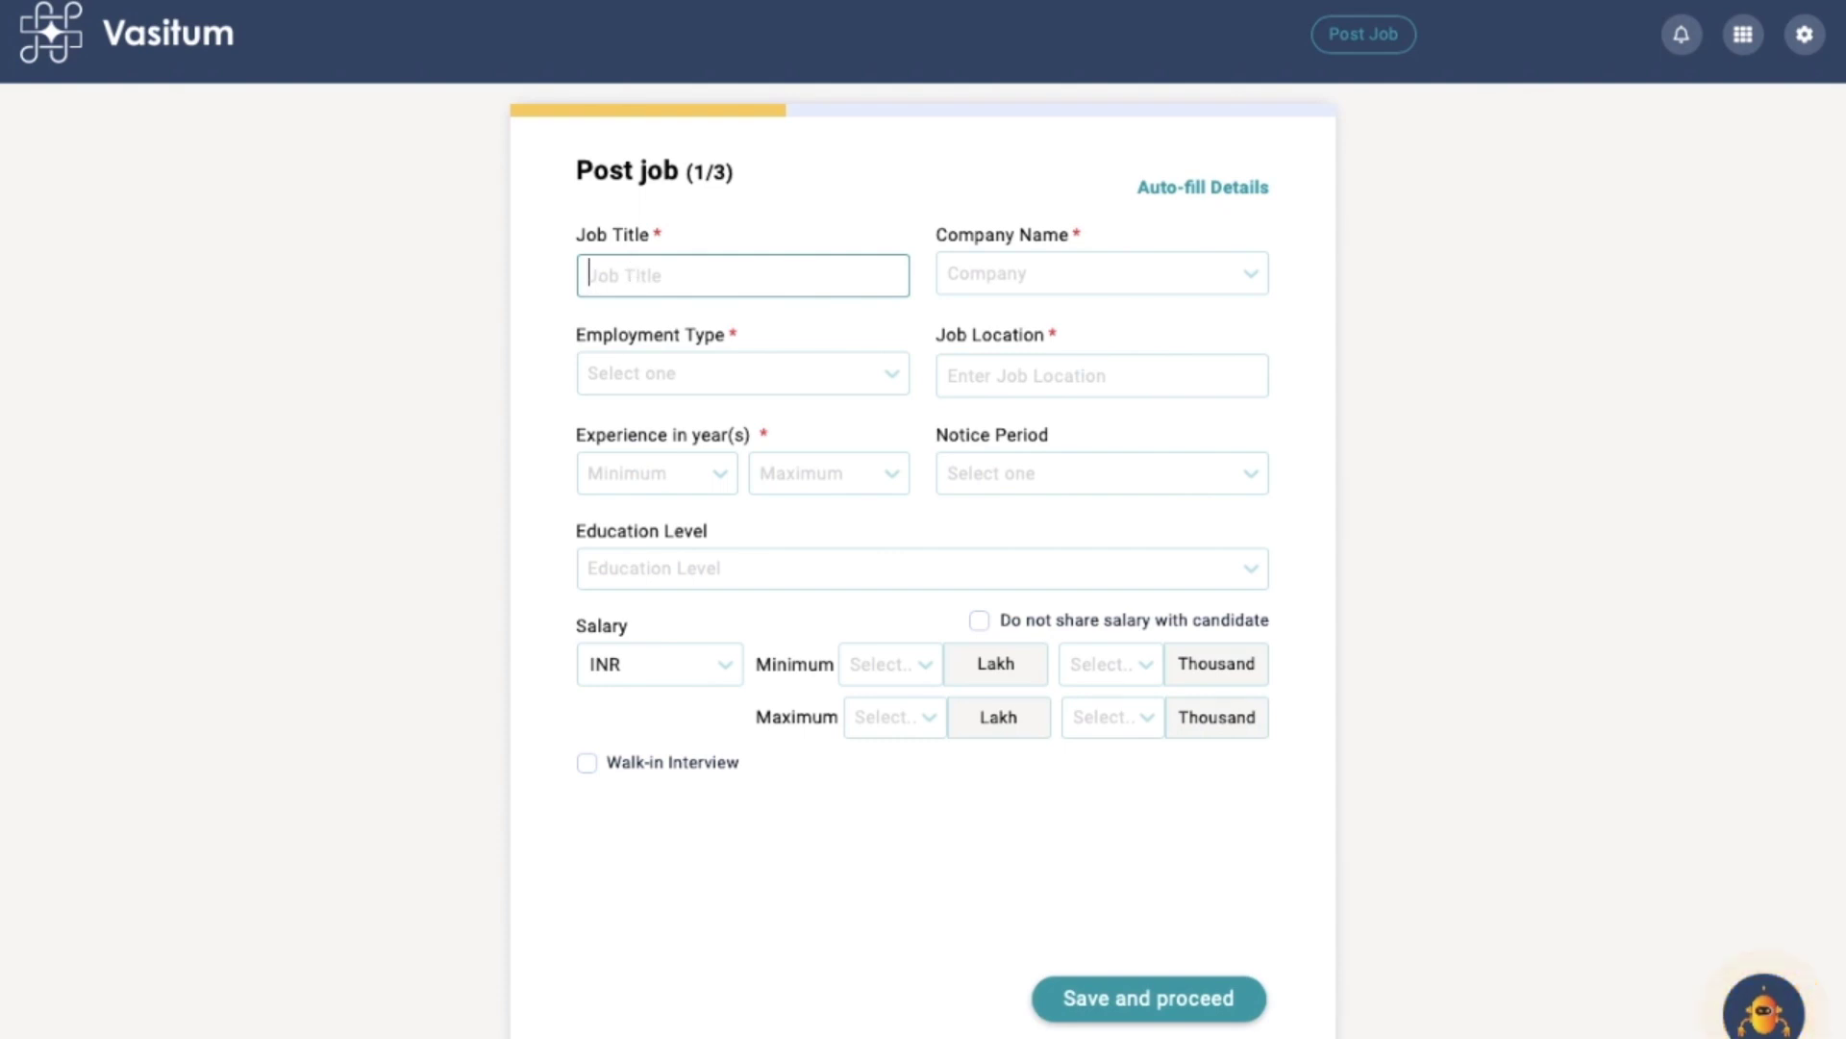
pyautogui.write('Sr')
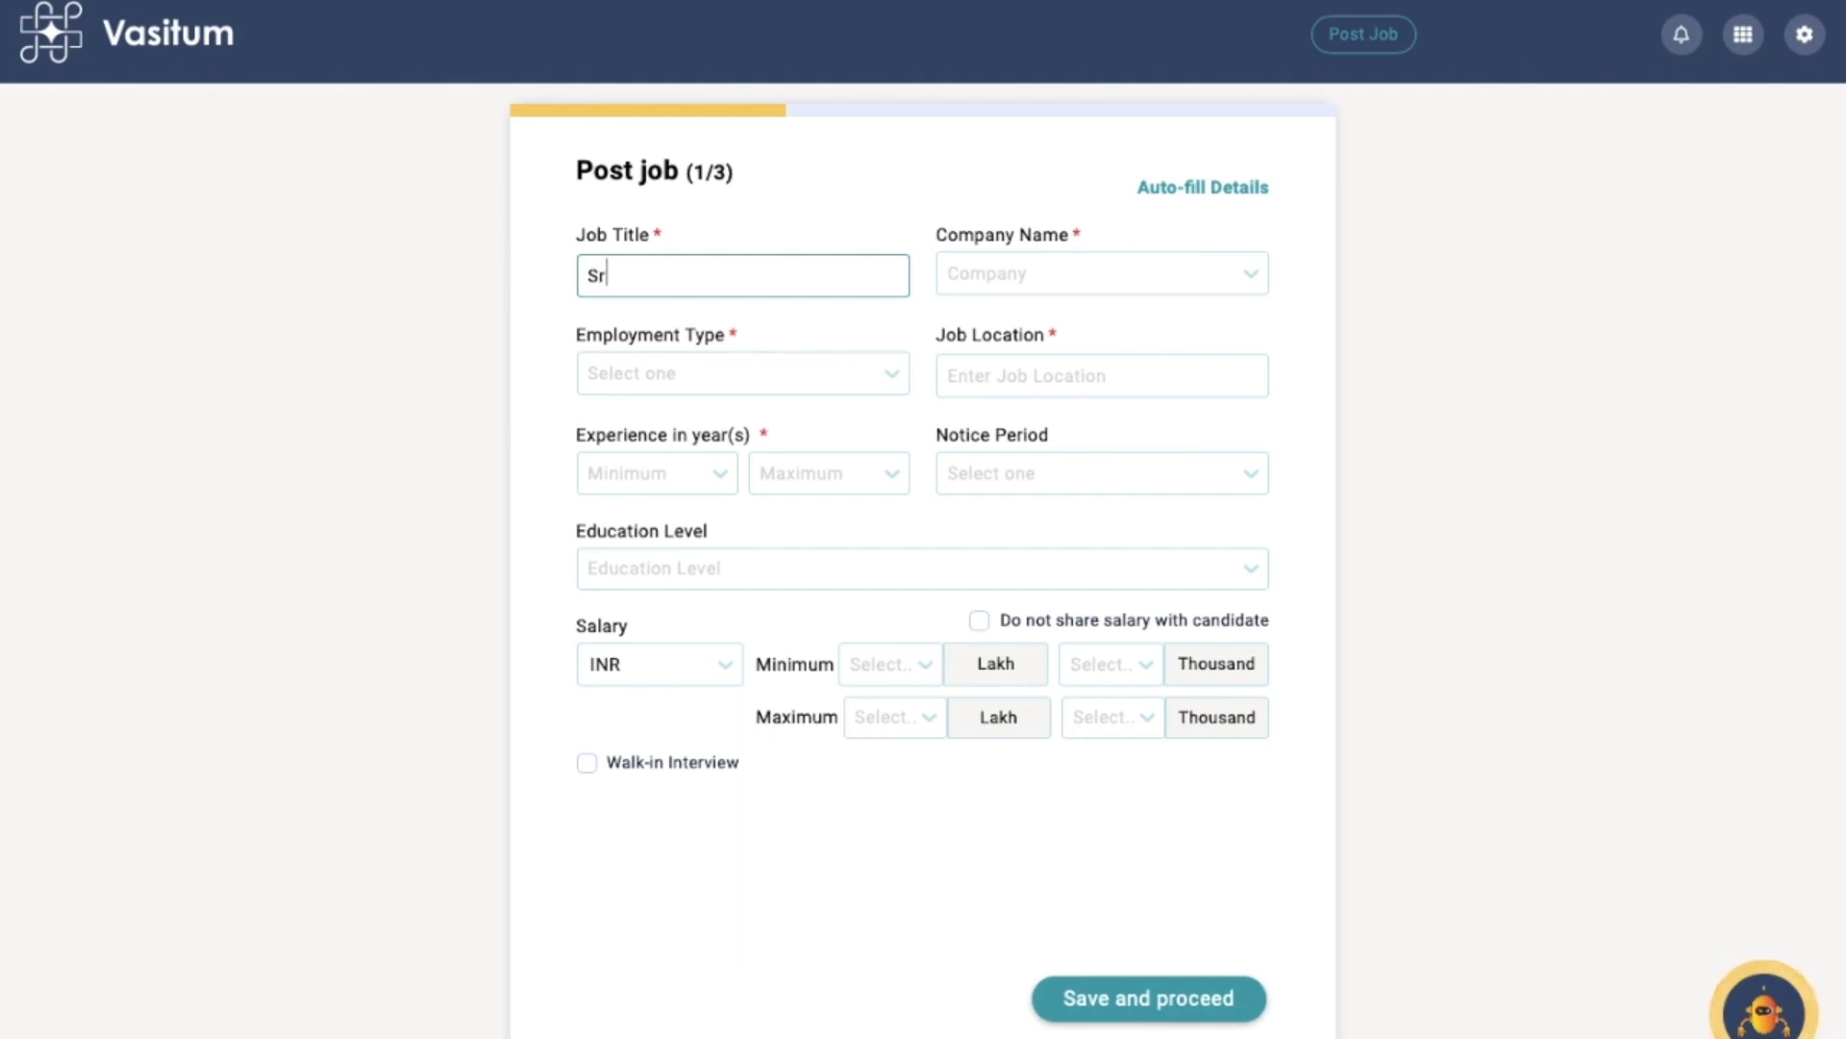
pyautogui.write(' Con')
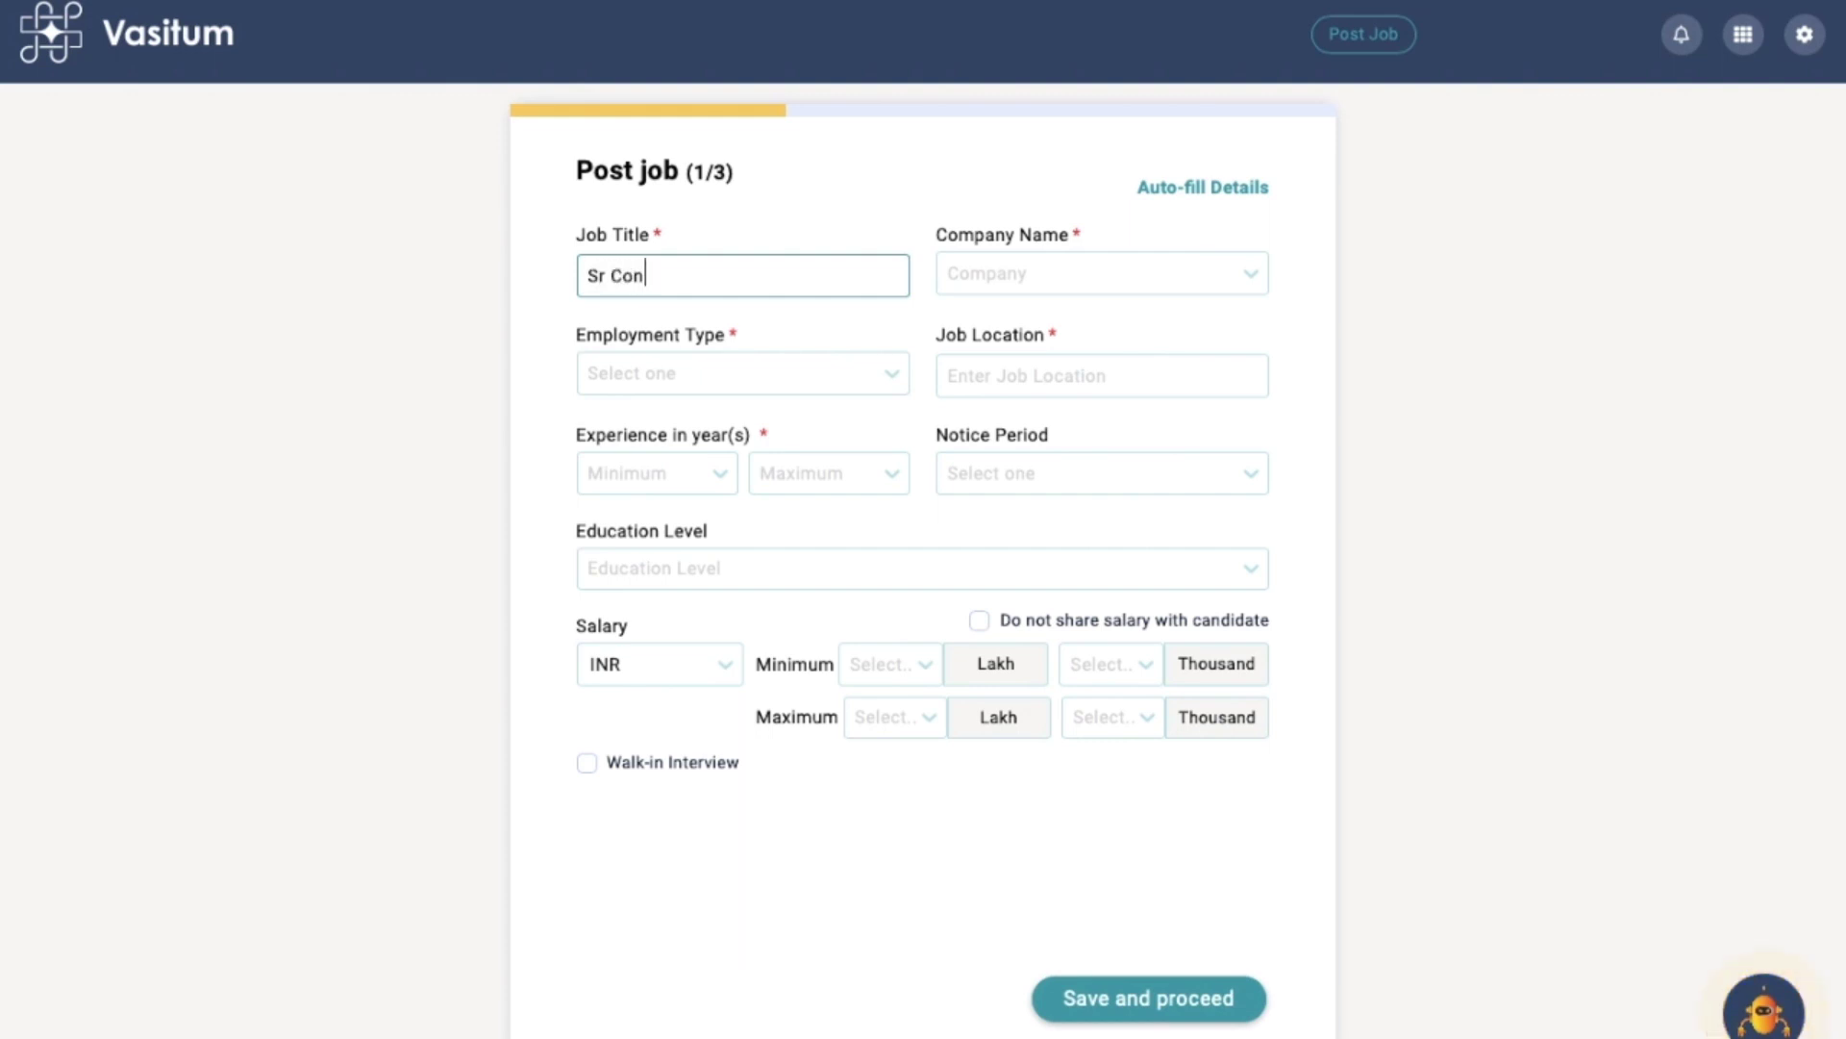
pyautogui.write('tent writer')
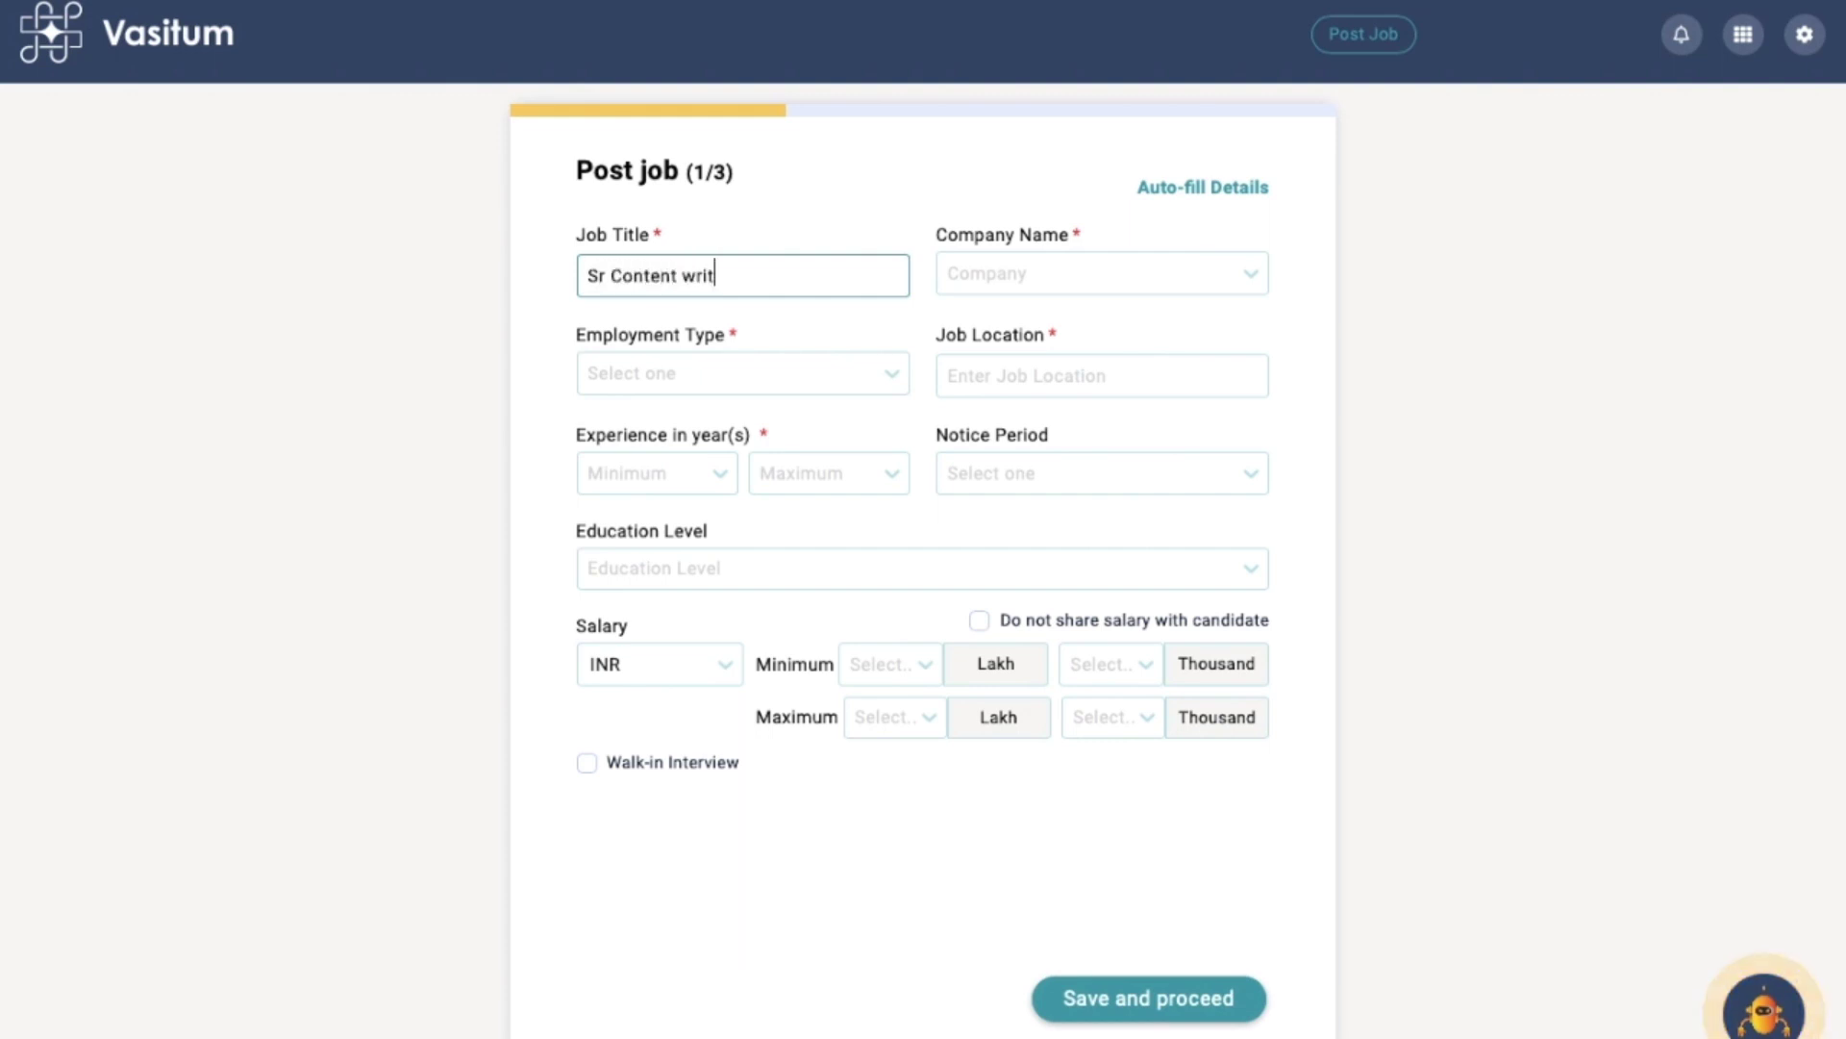
pyautogui.click(1014, 277)
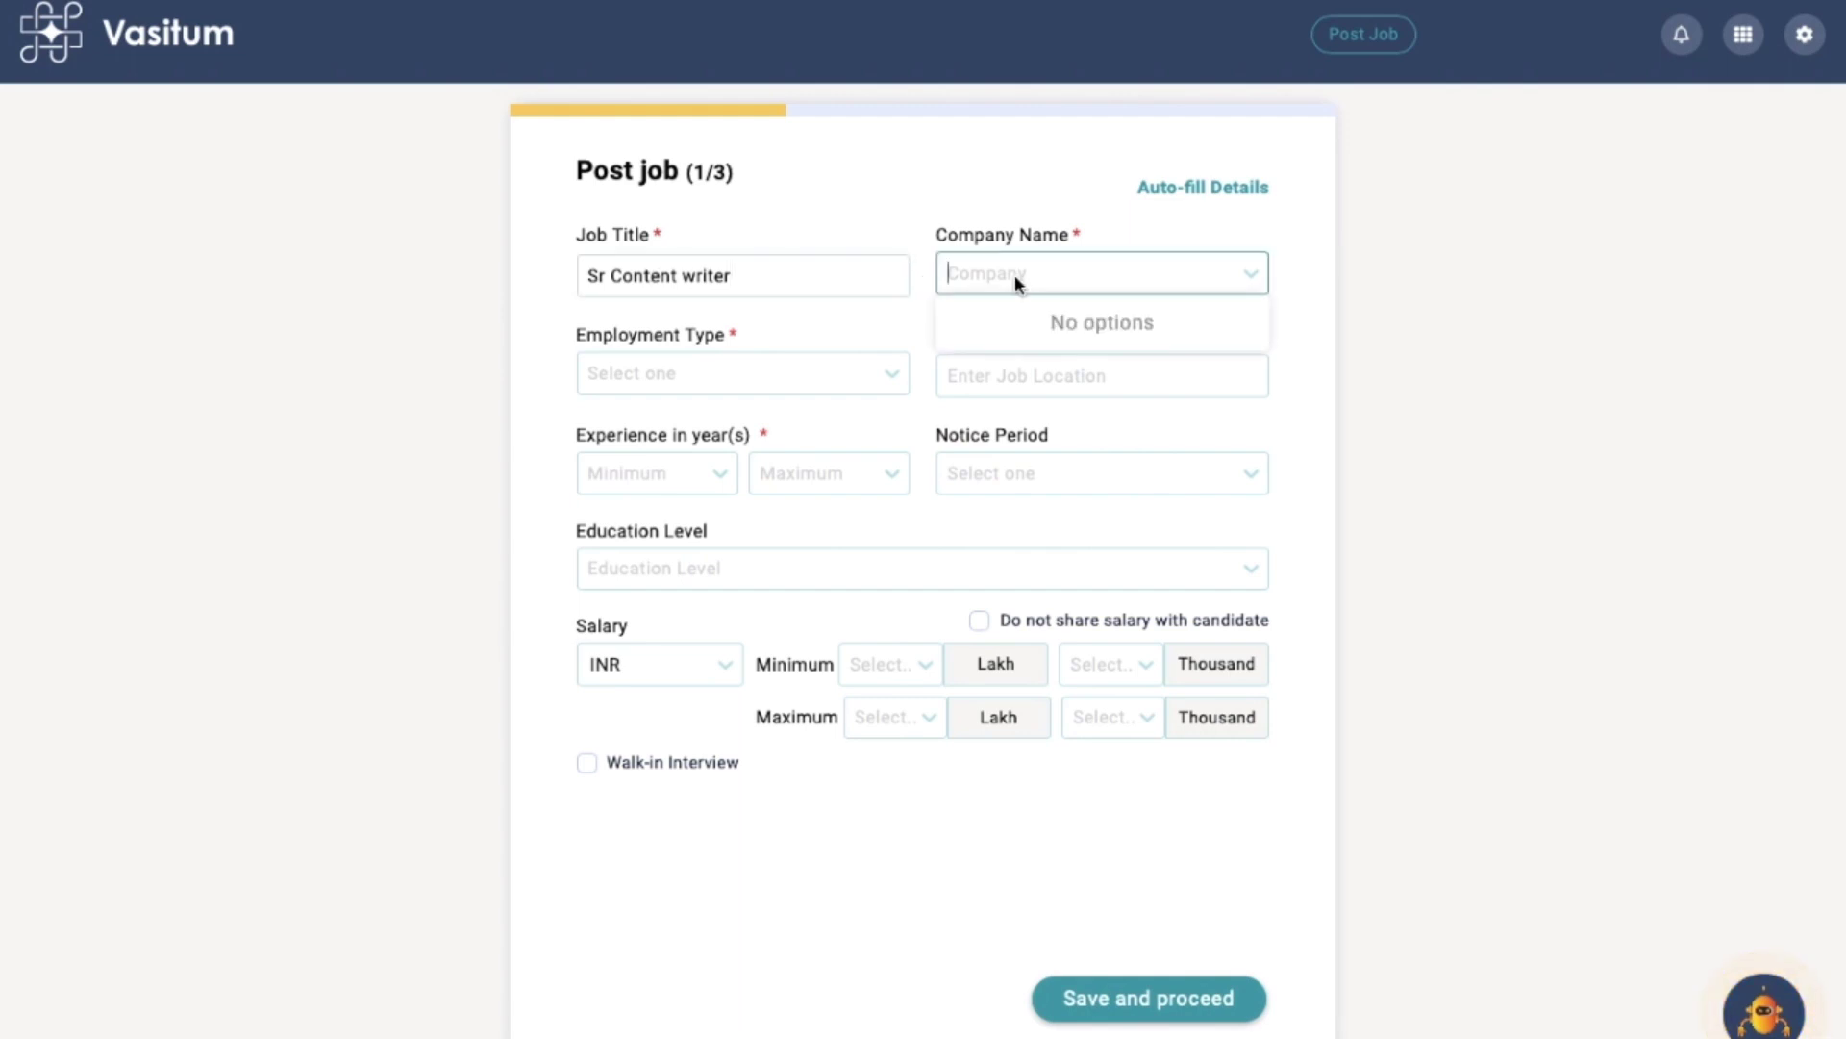
pyautogui.write('Xyz')
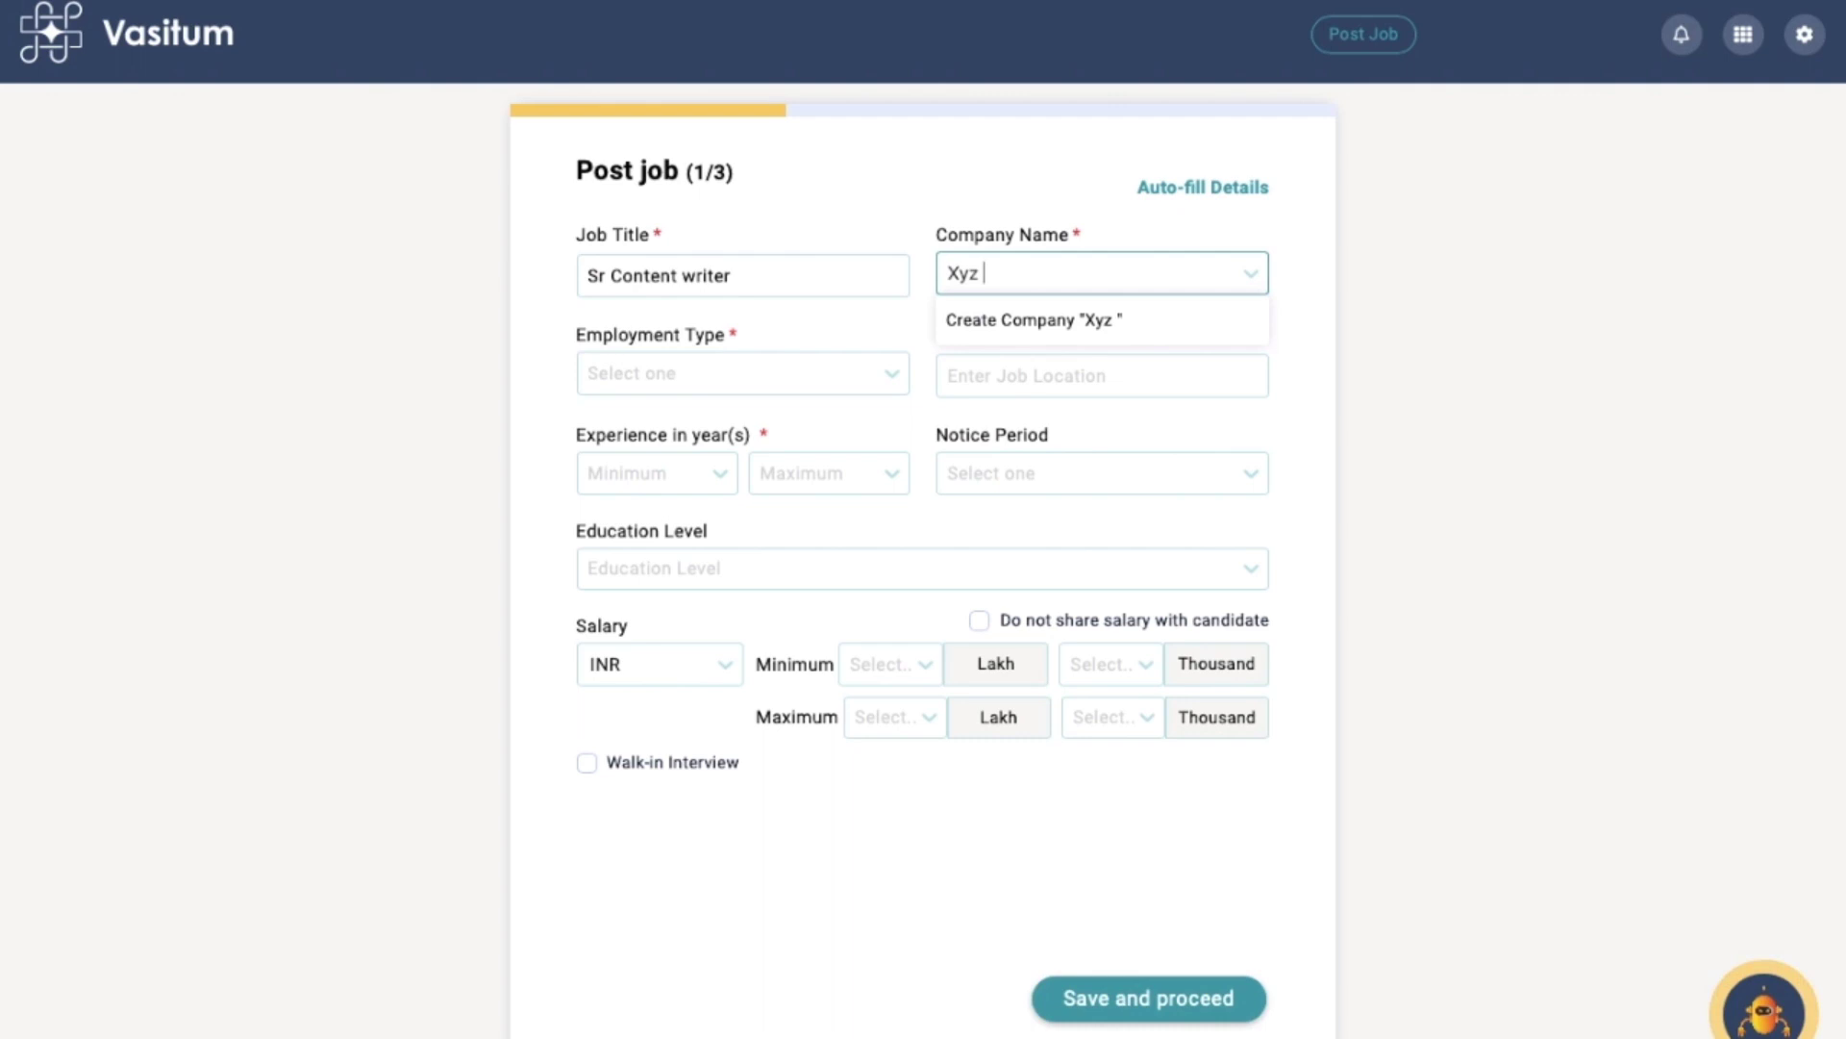
pyautogui.write(' compal')
pyautogui.press('BackSpace')
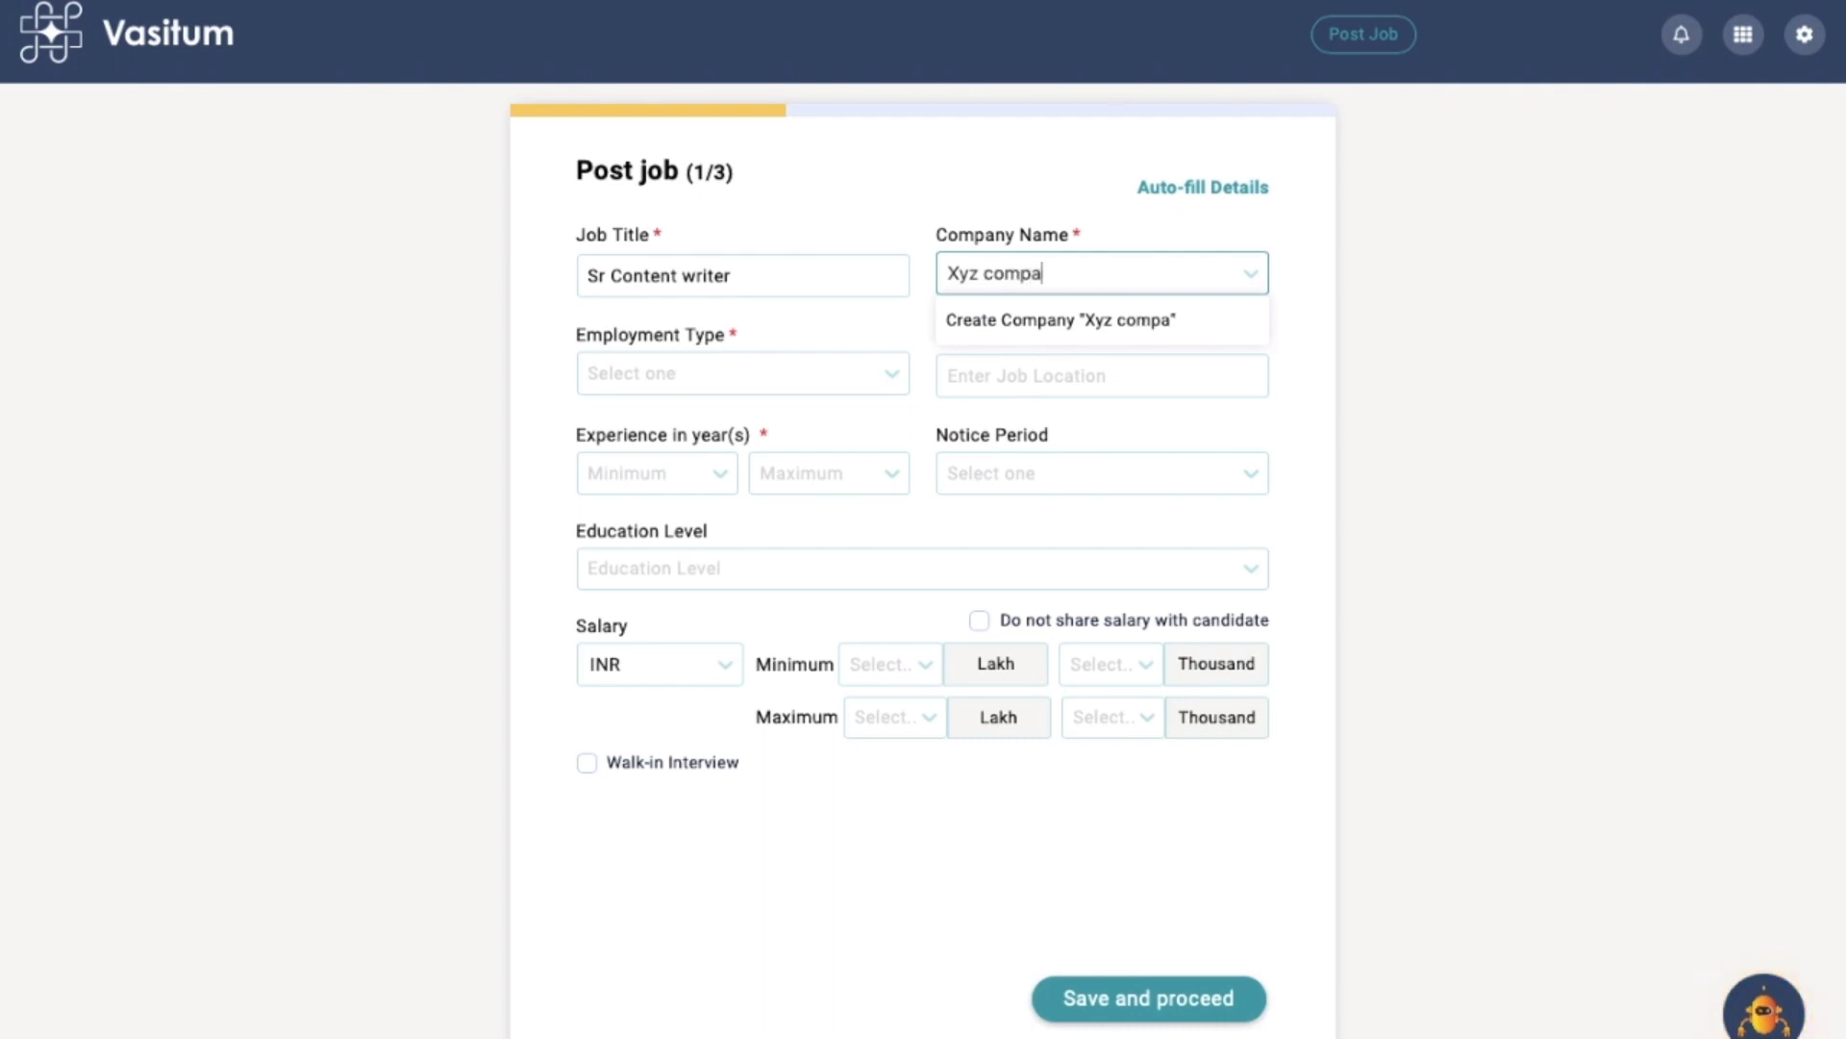
pyautogui.write('ny')
# Step: Set Employment Type to Full-time and Job Location to Noida
pyautogui.click(750, 374)
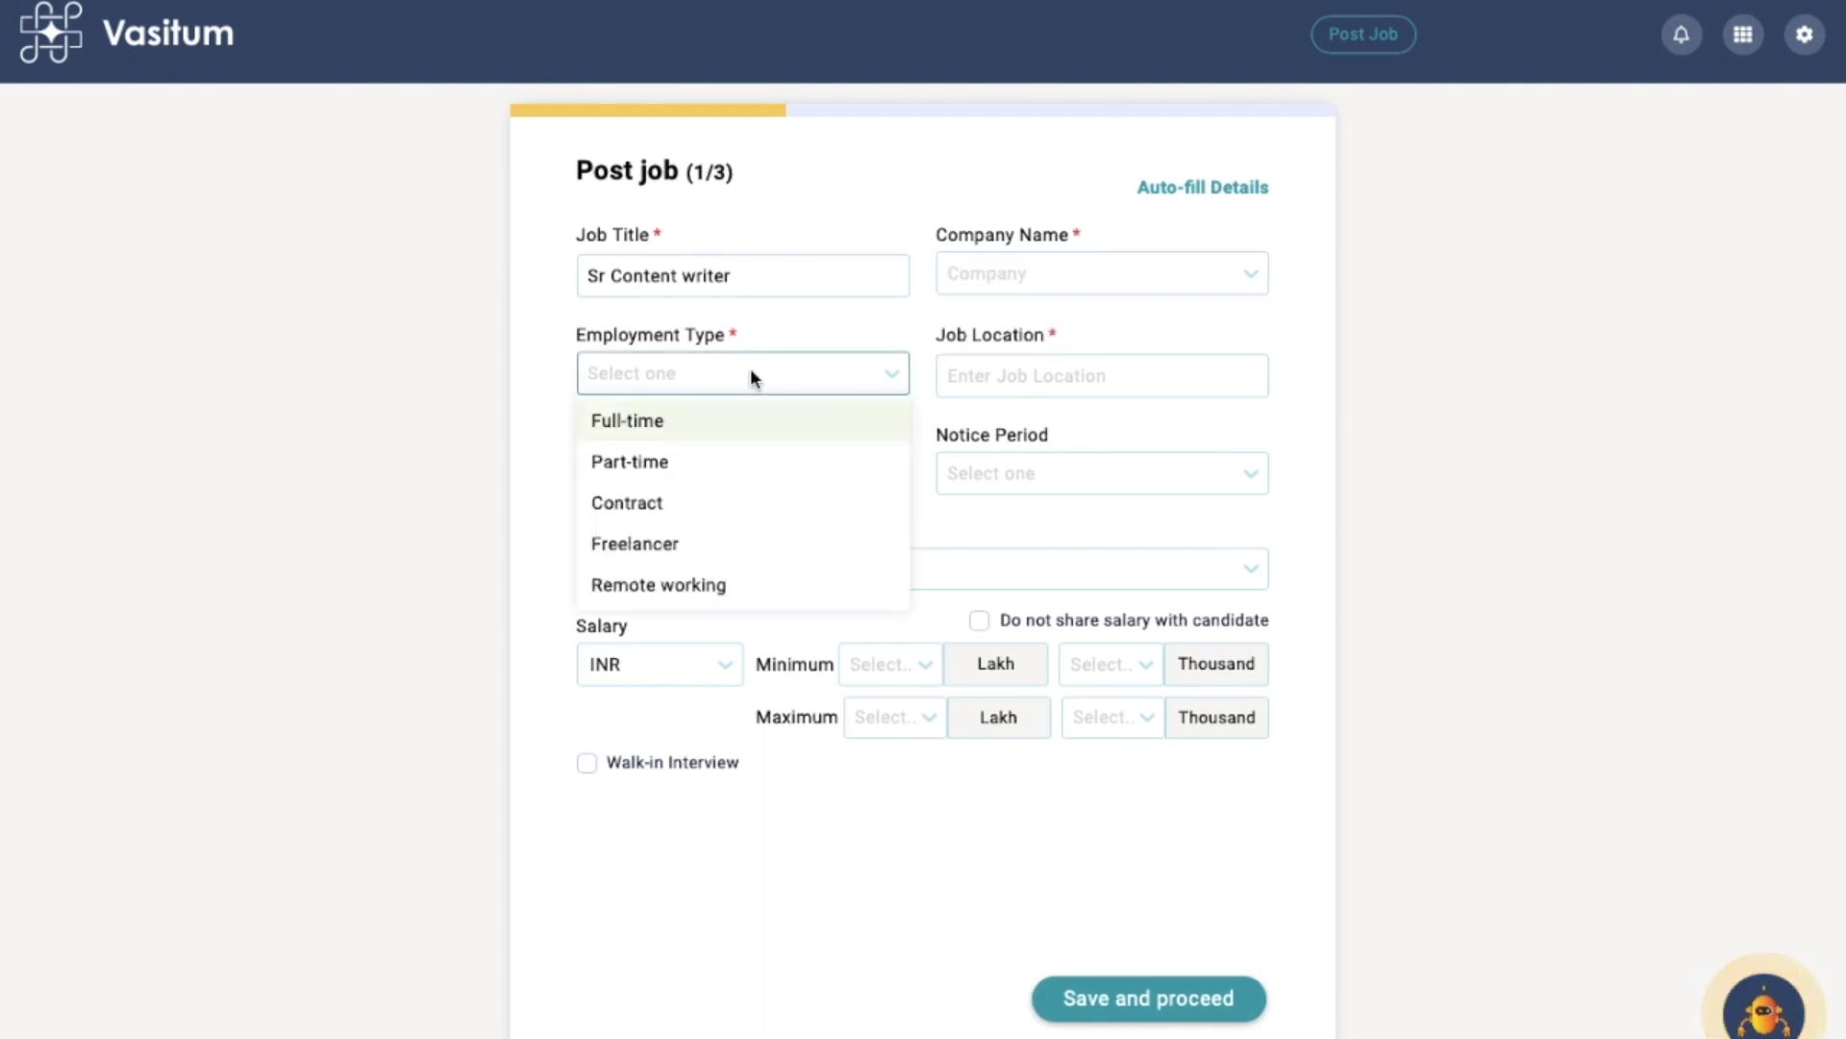
pyautogui.click(737, 423)
pyautogui.click(995, 376)
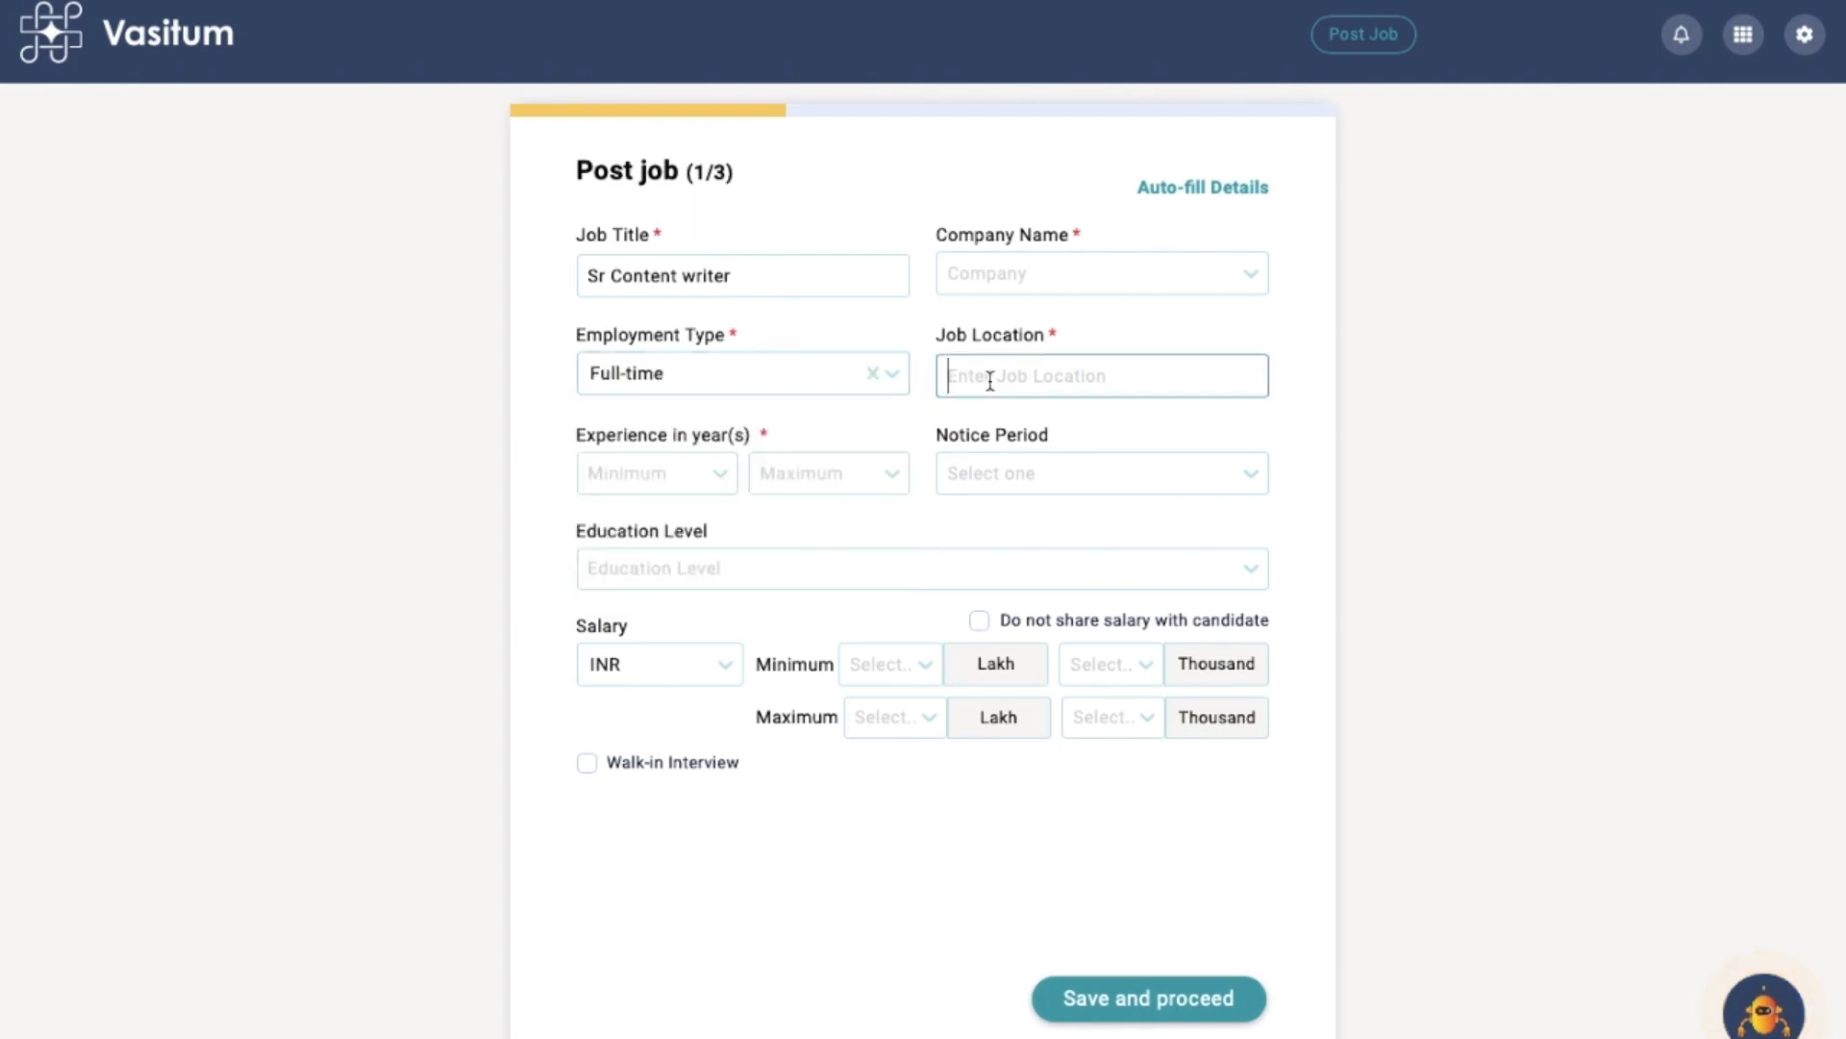
pyautogui.write('D')
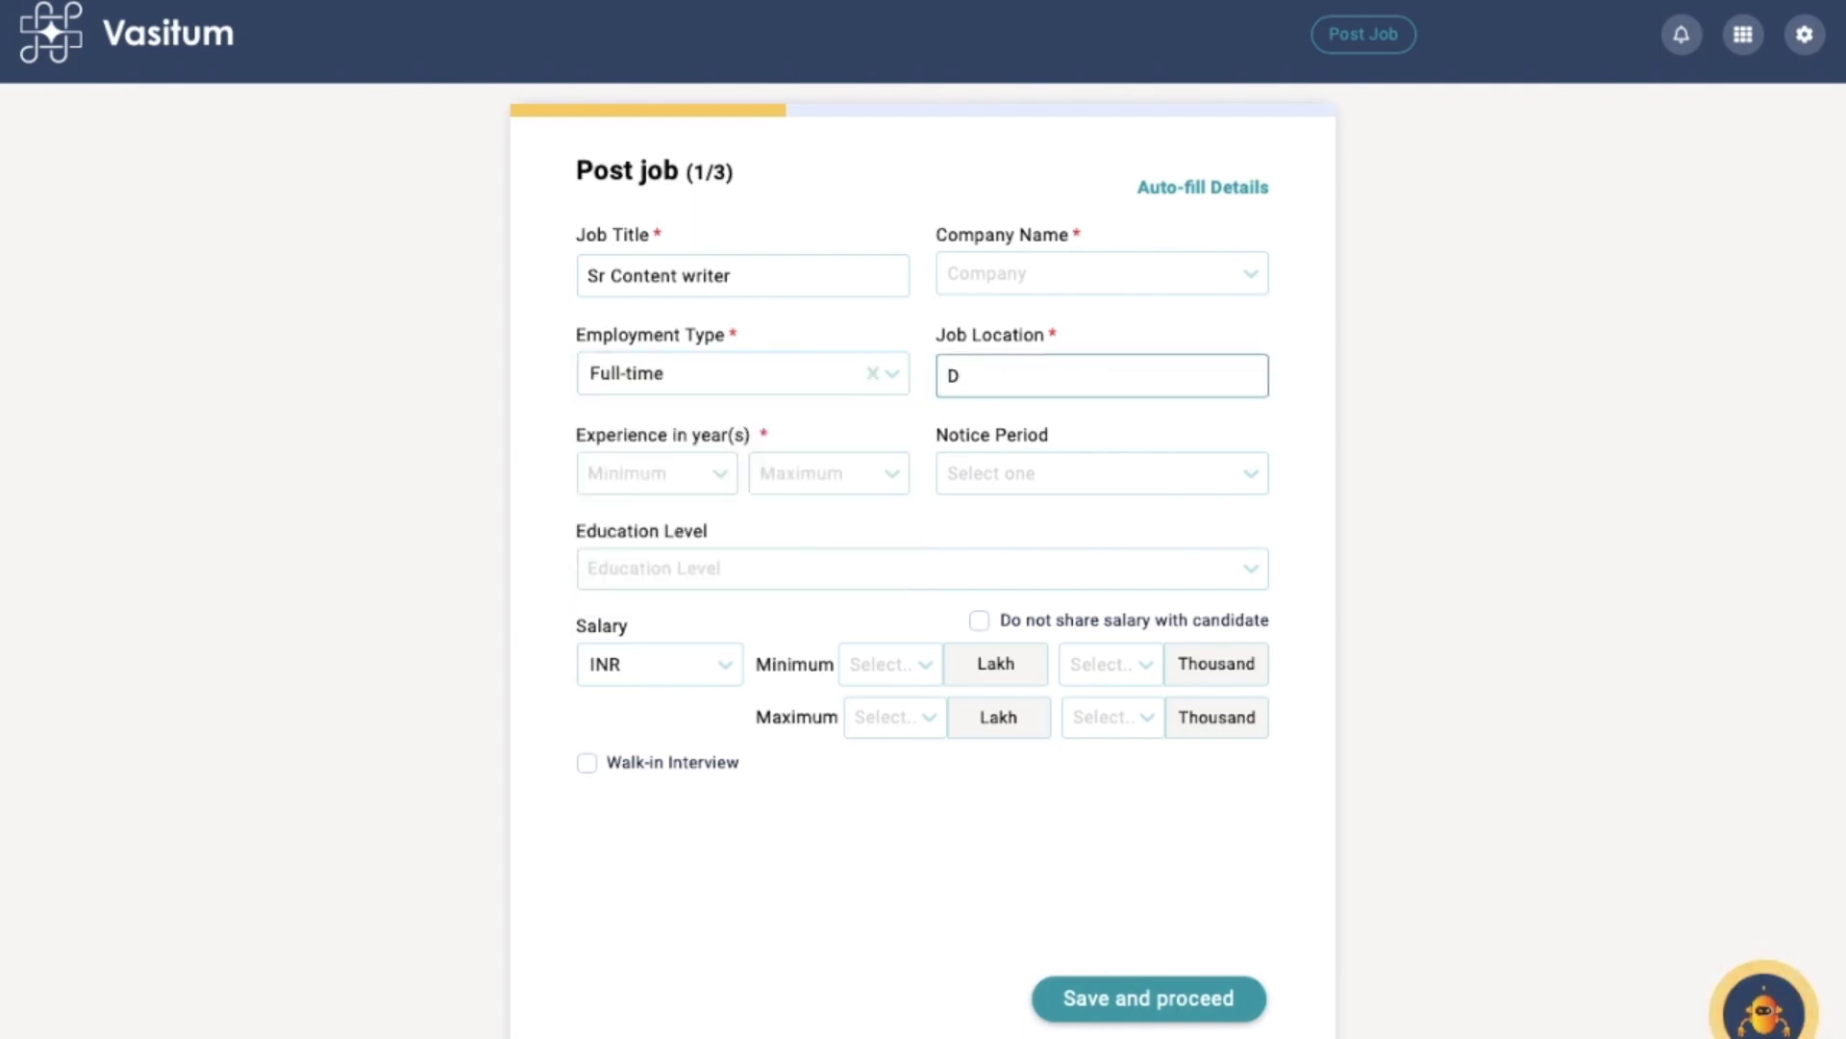
pyautogui.press('BackSpace')
pyautogui.write('Noida')
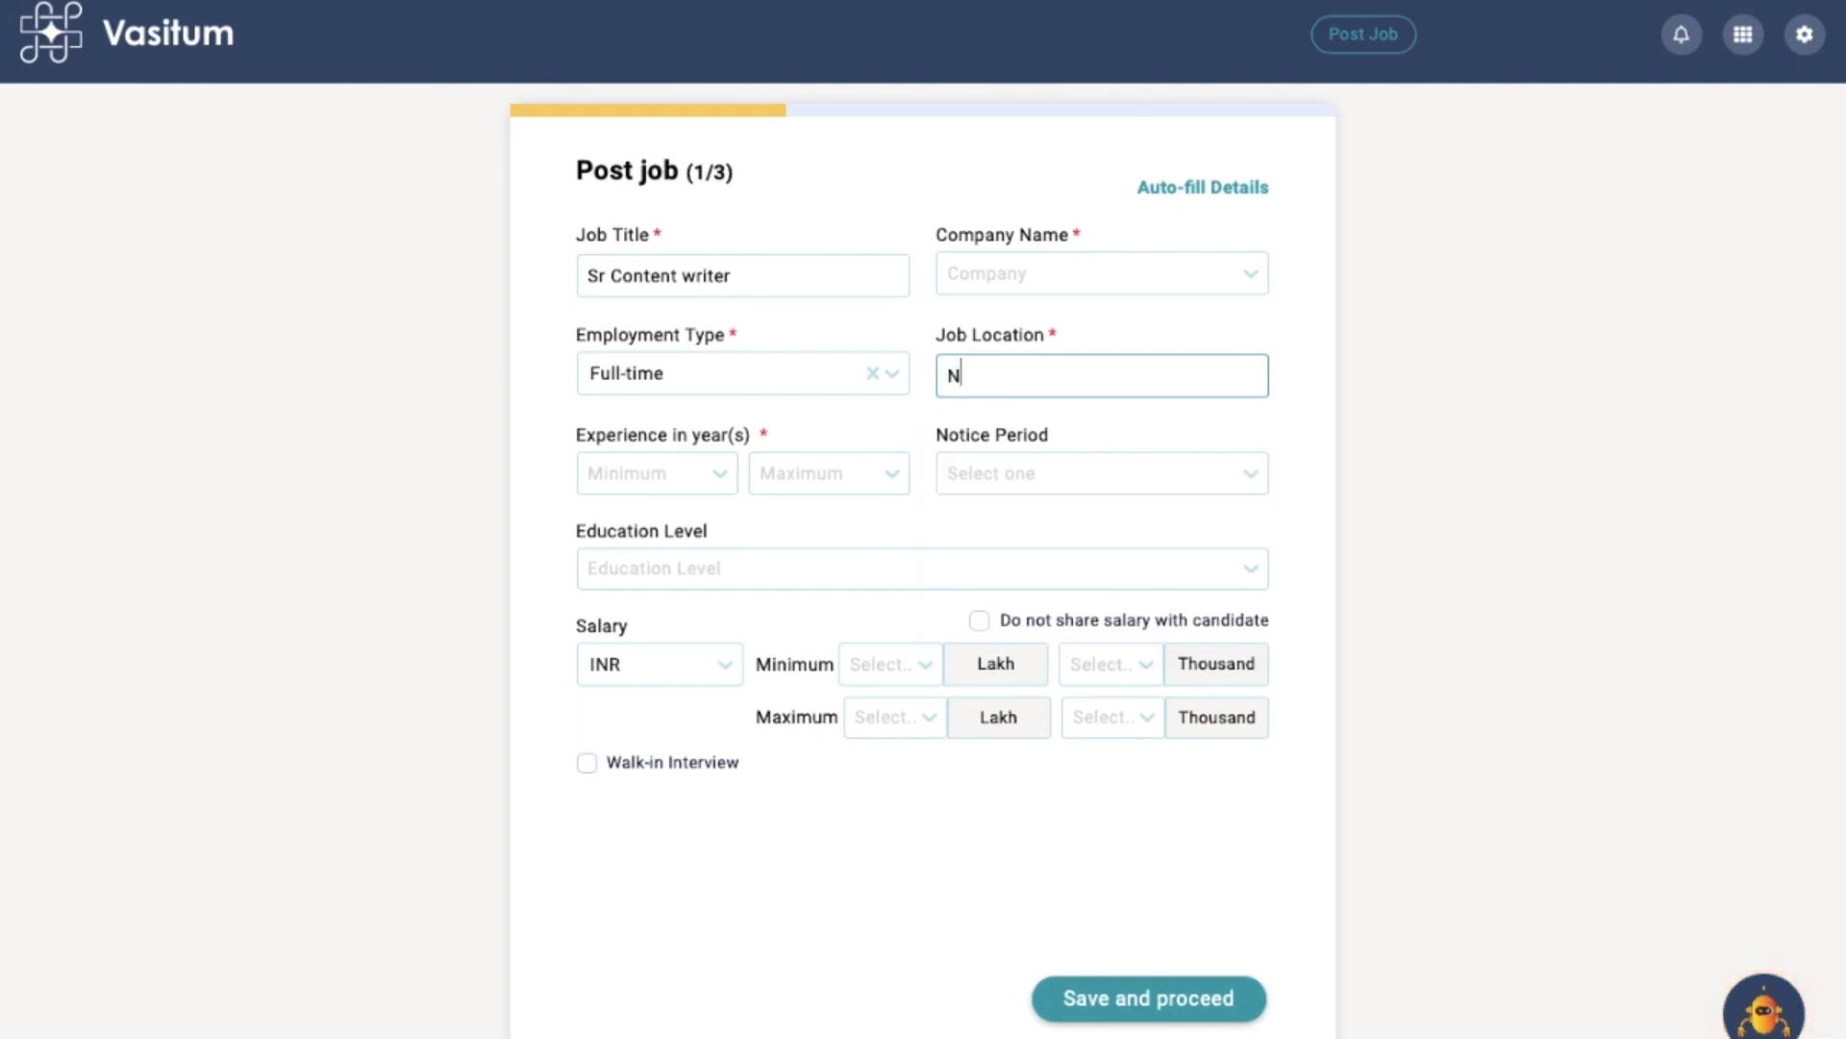
pyautogui.click(1048, 440)
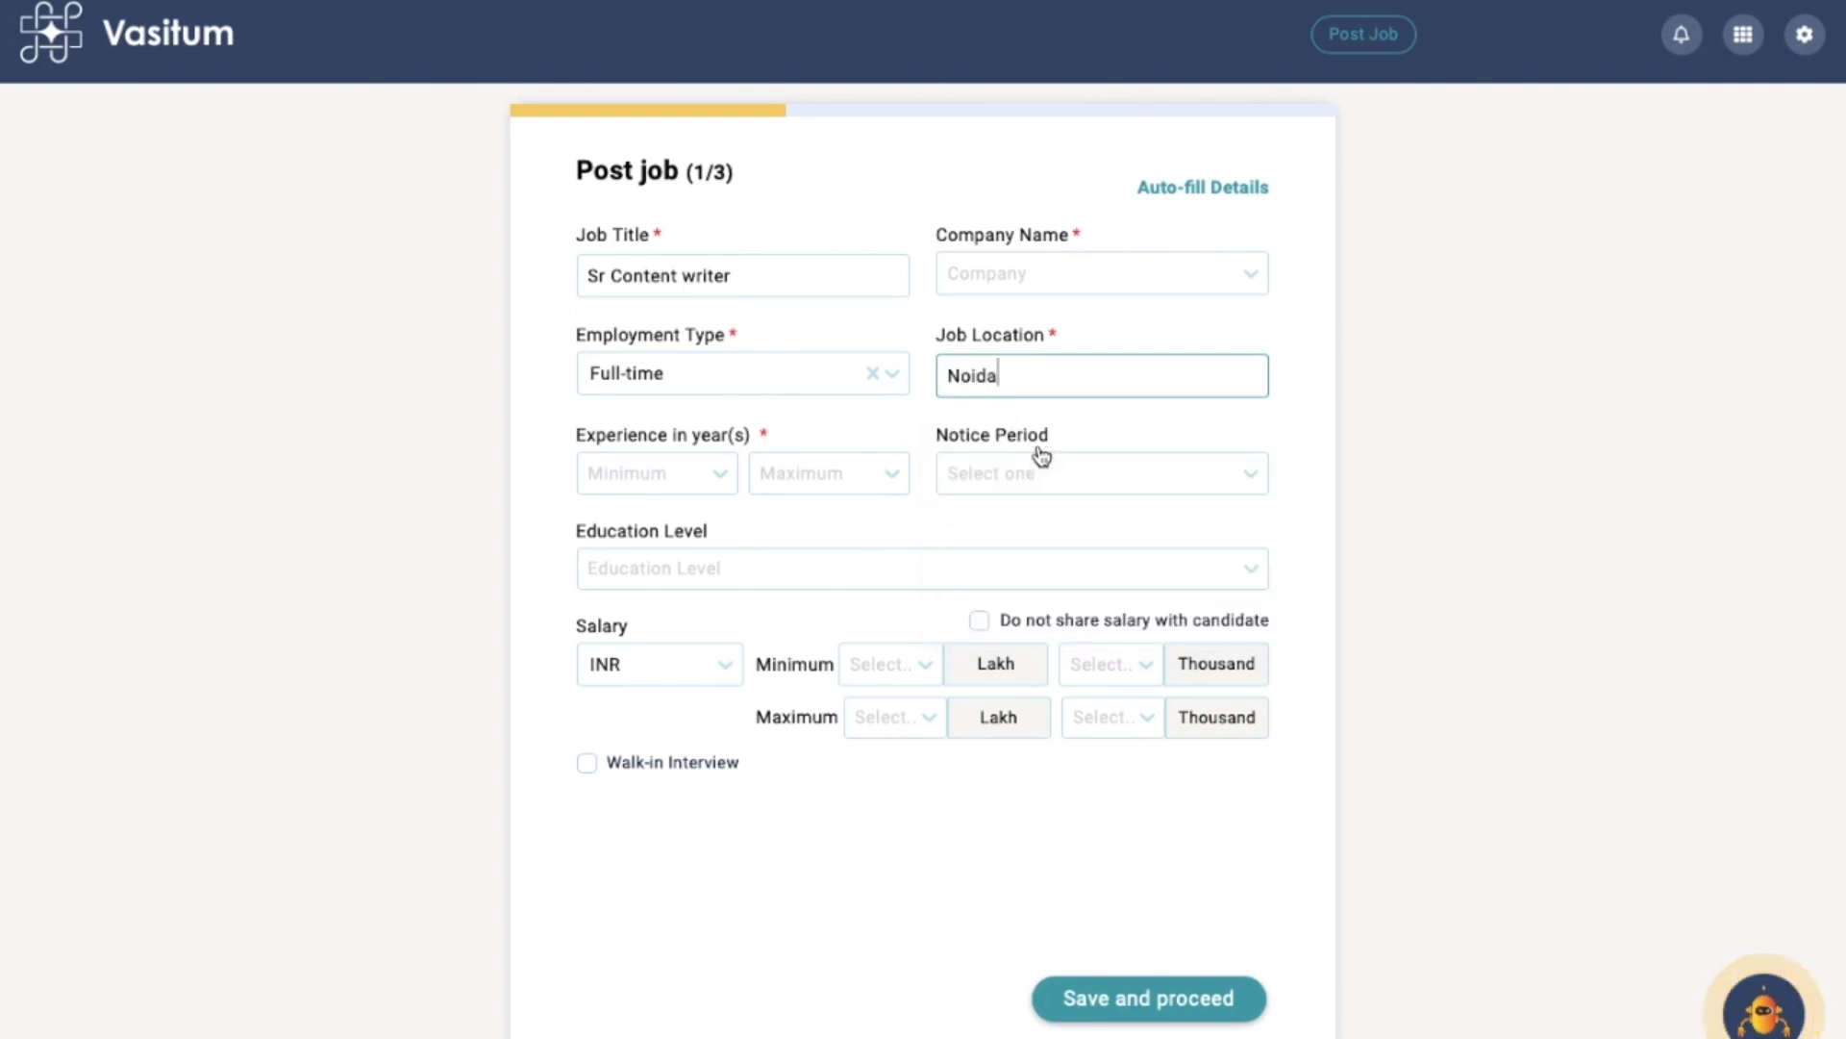
# Step: Set the required experience range to 4 to 6 years
pyautogui.click(601, 464)
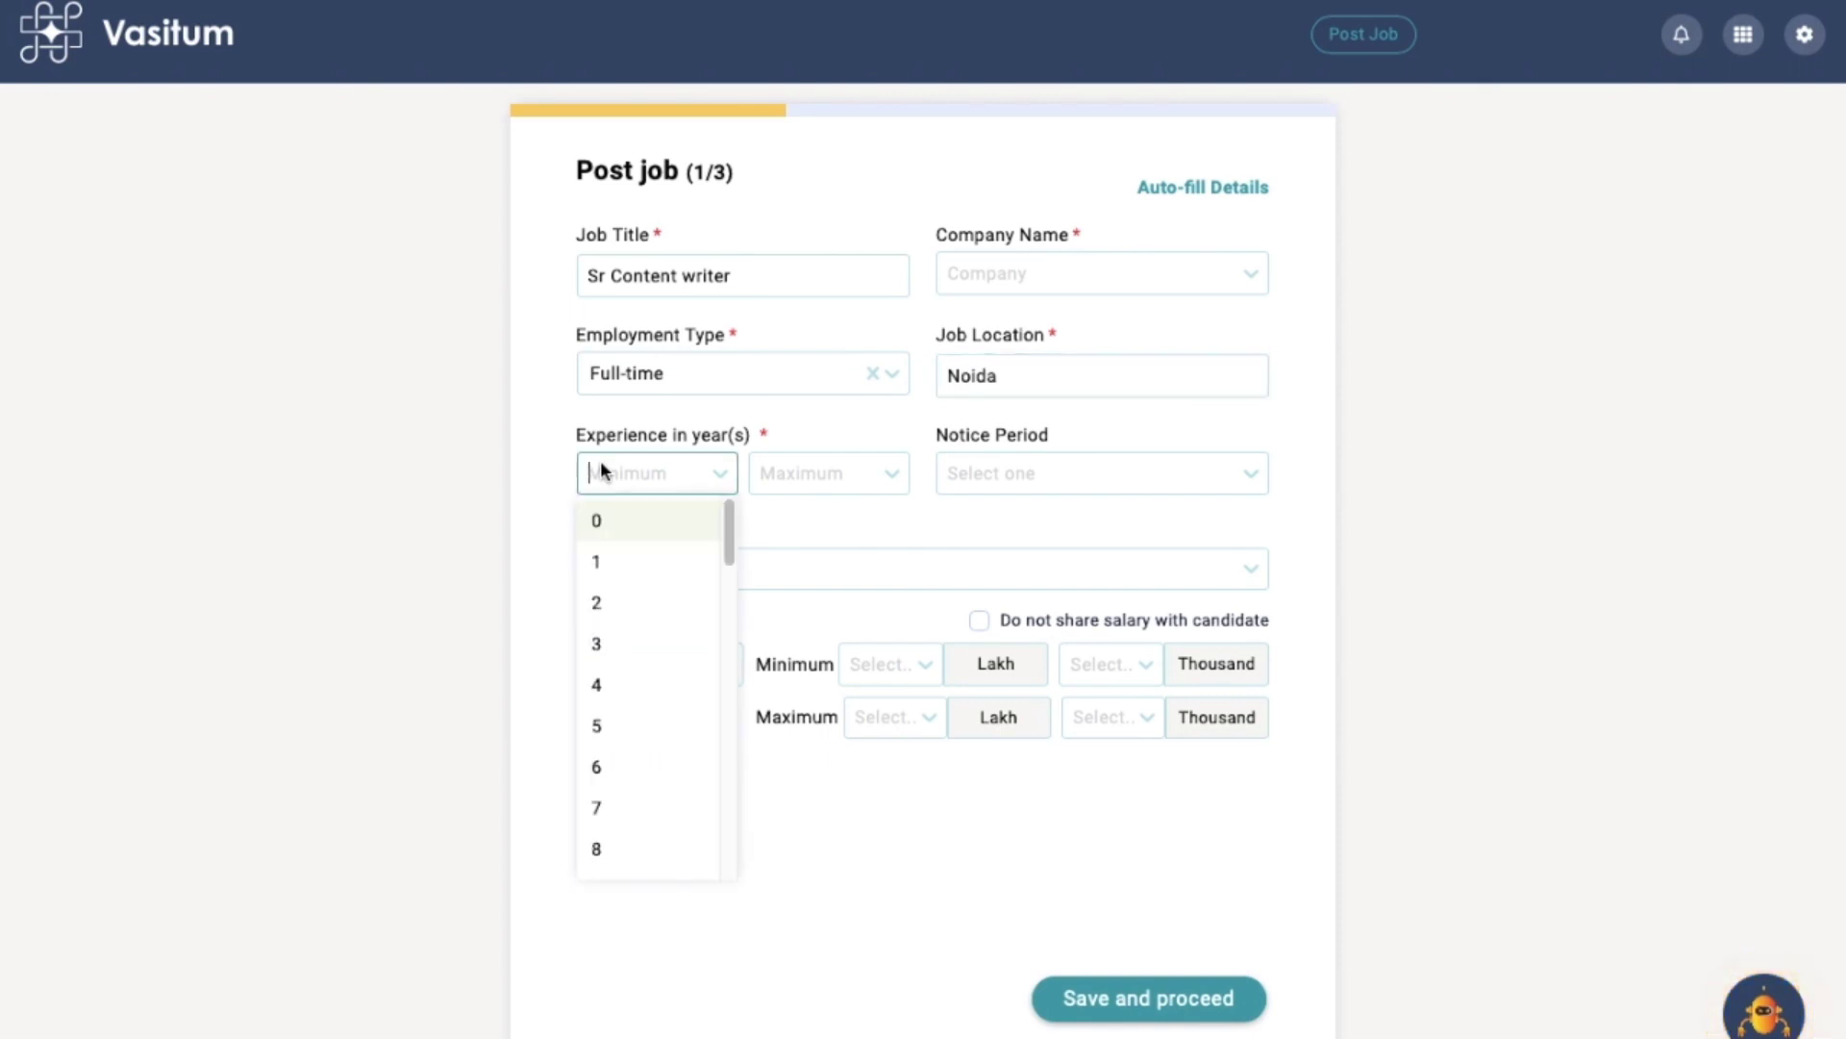
pyautogui.click(625, 684)
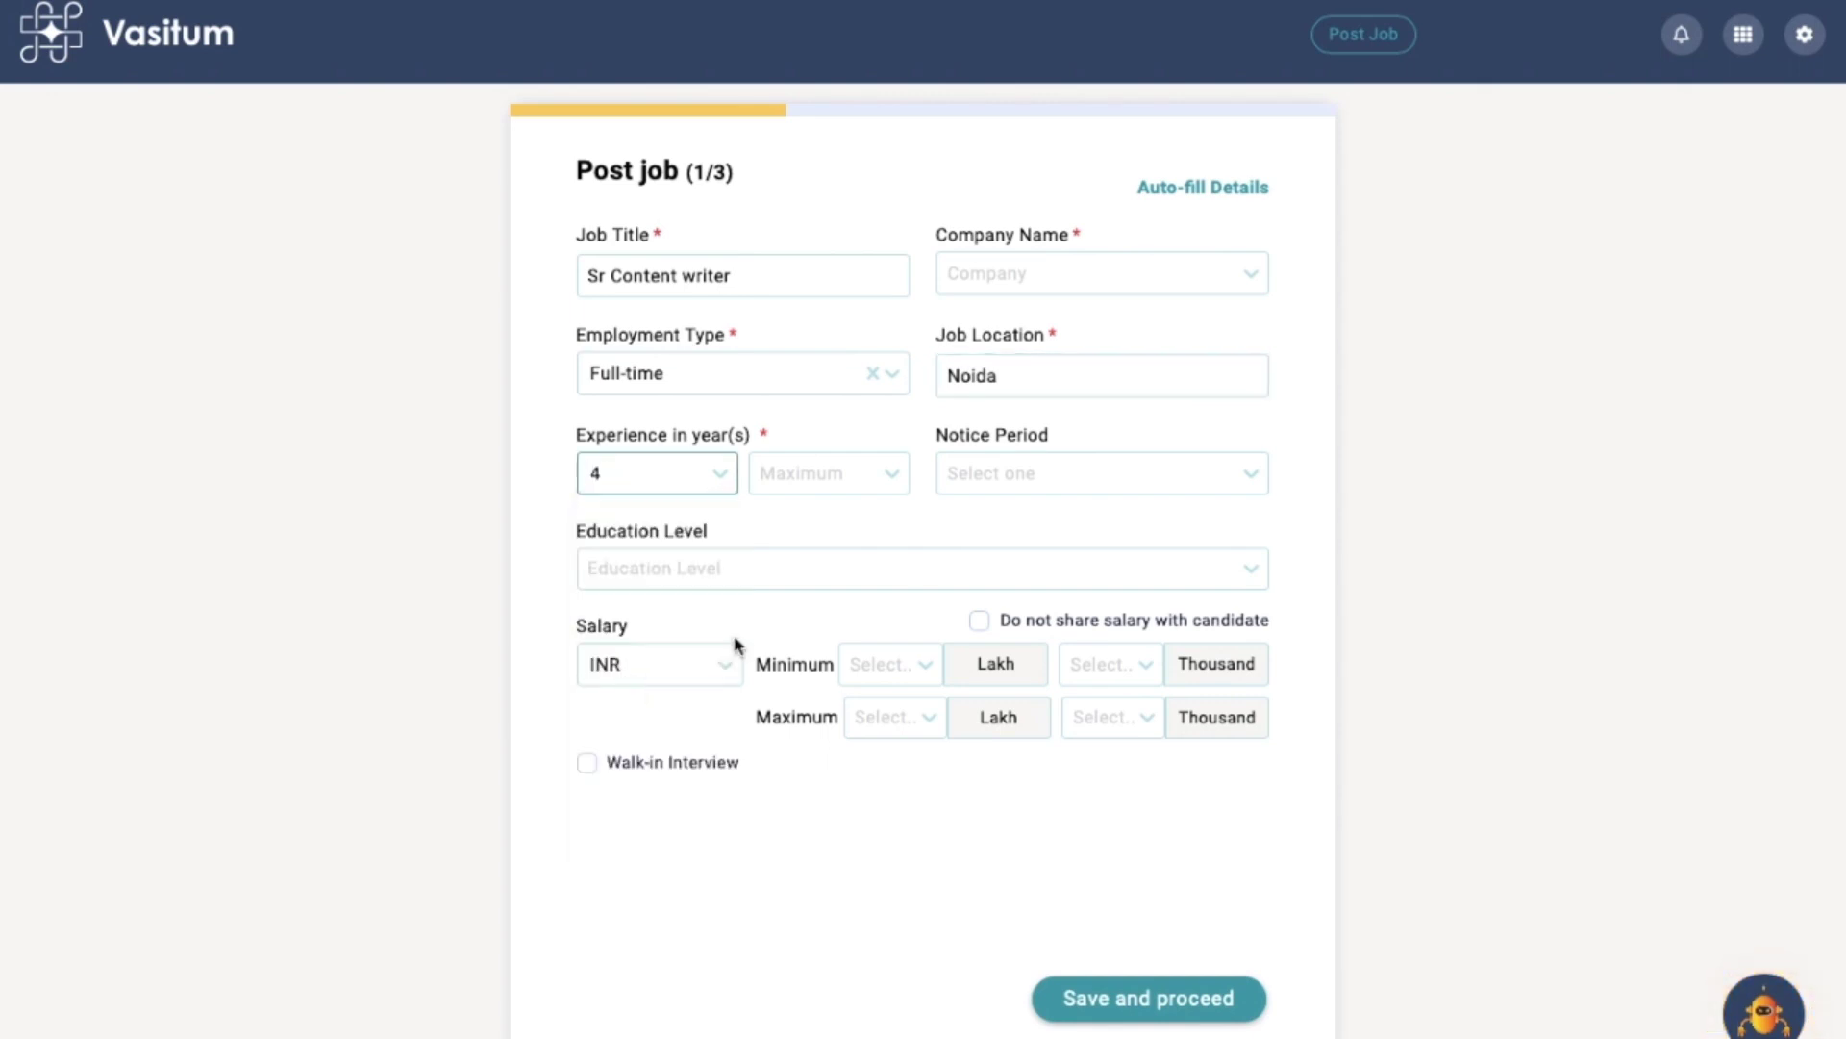
pyautogui.click(820, 486)
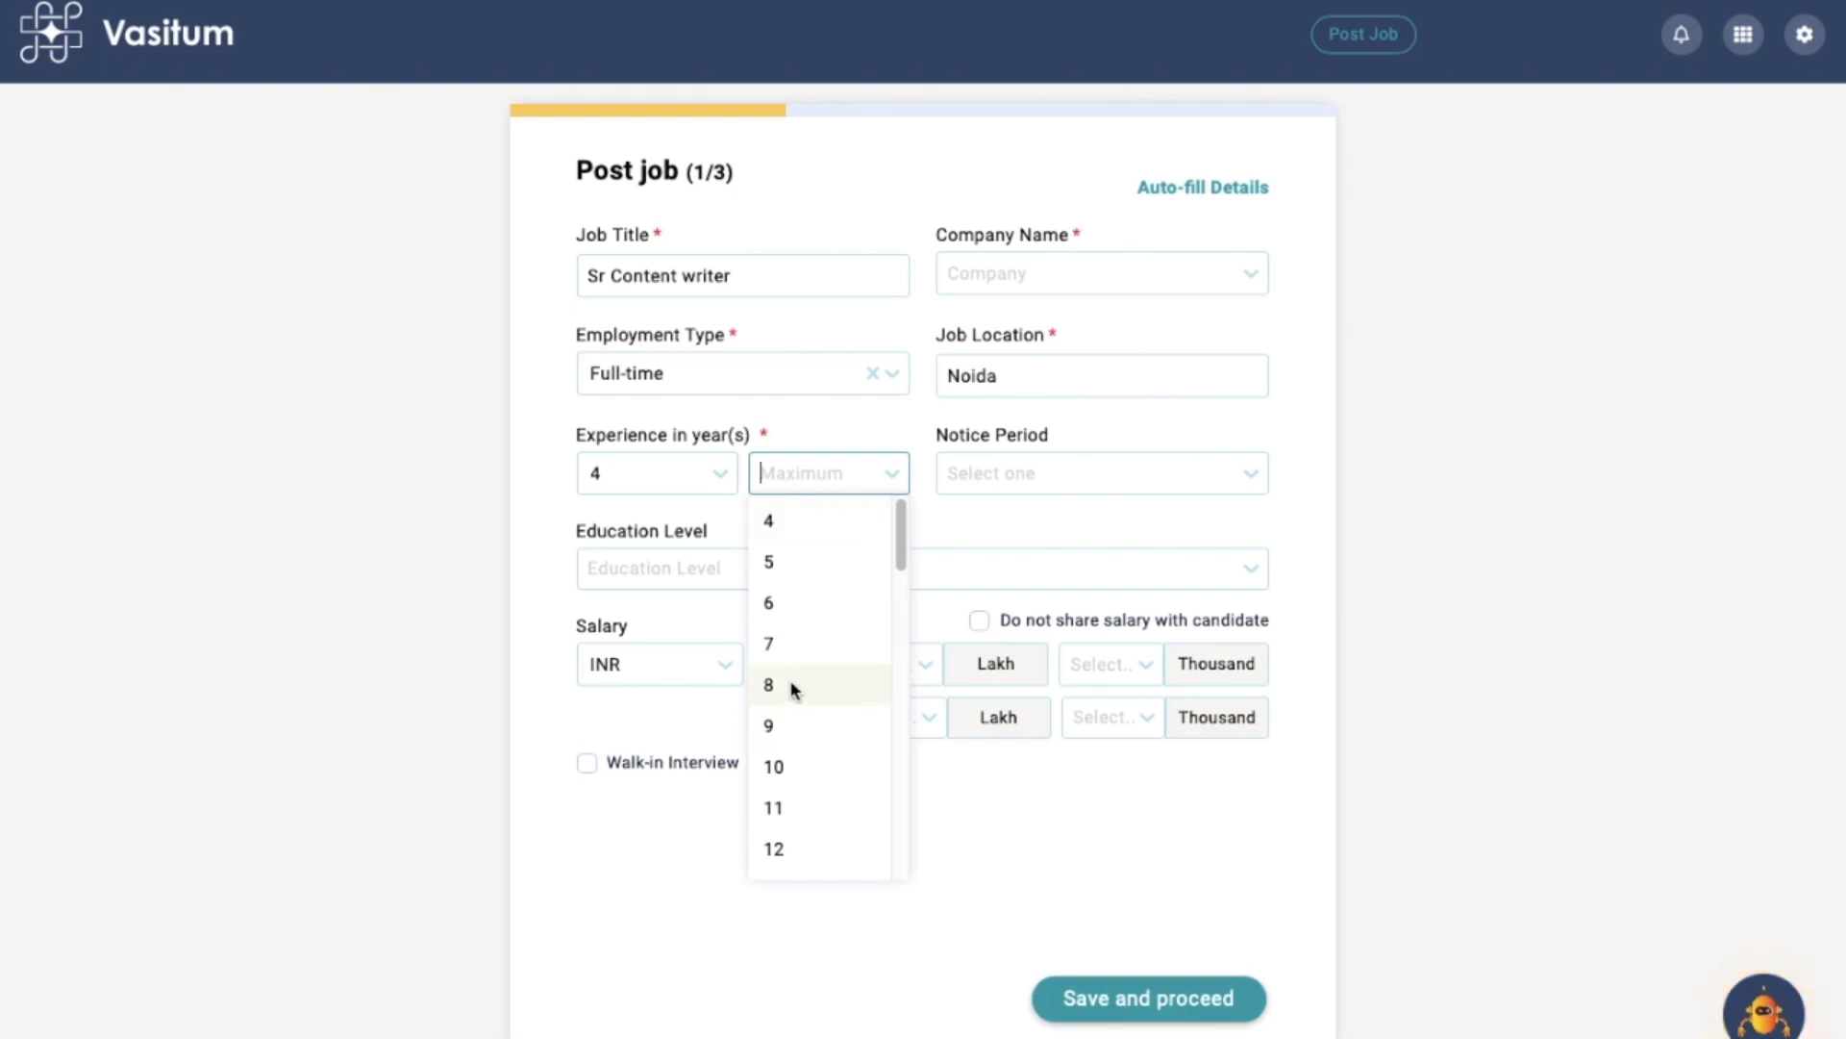
pyautogui.click(795, 604)
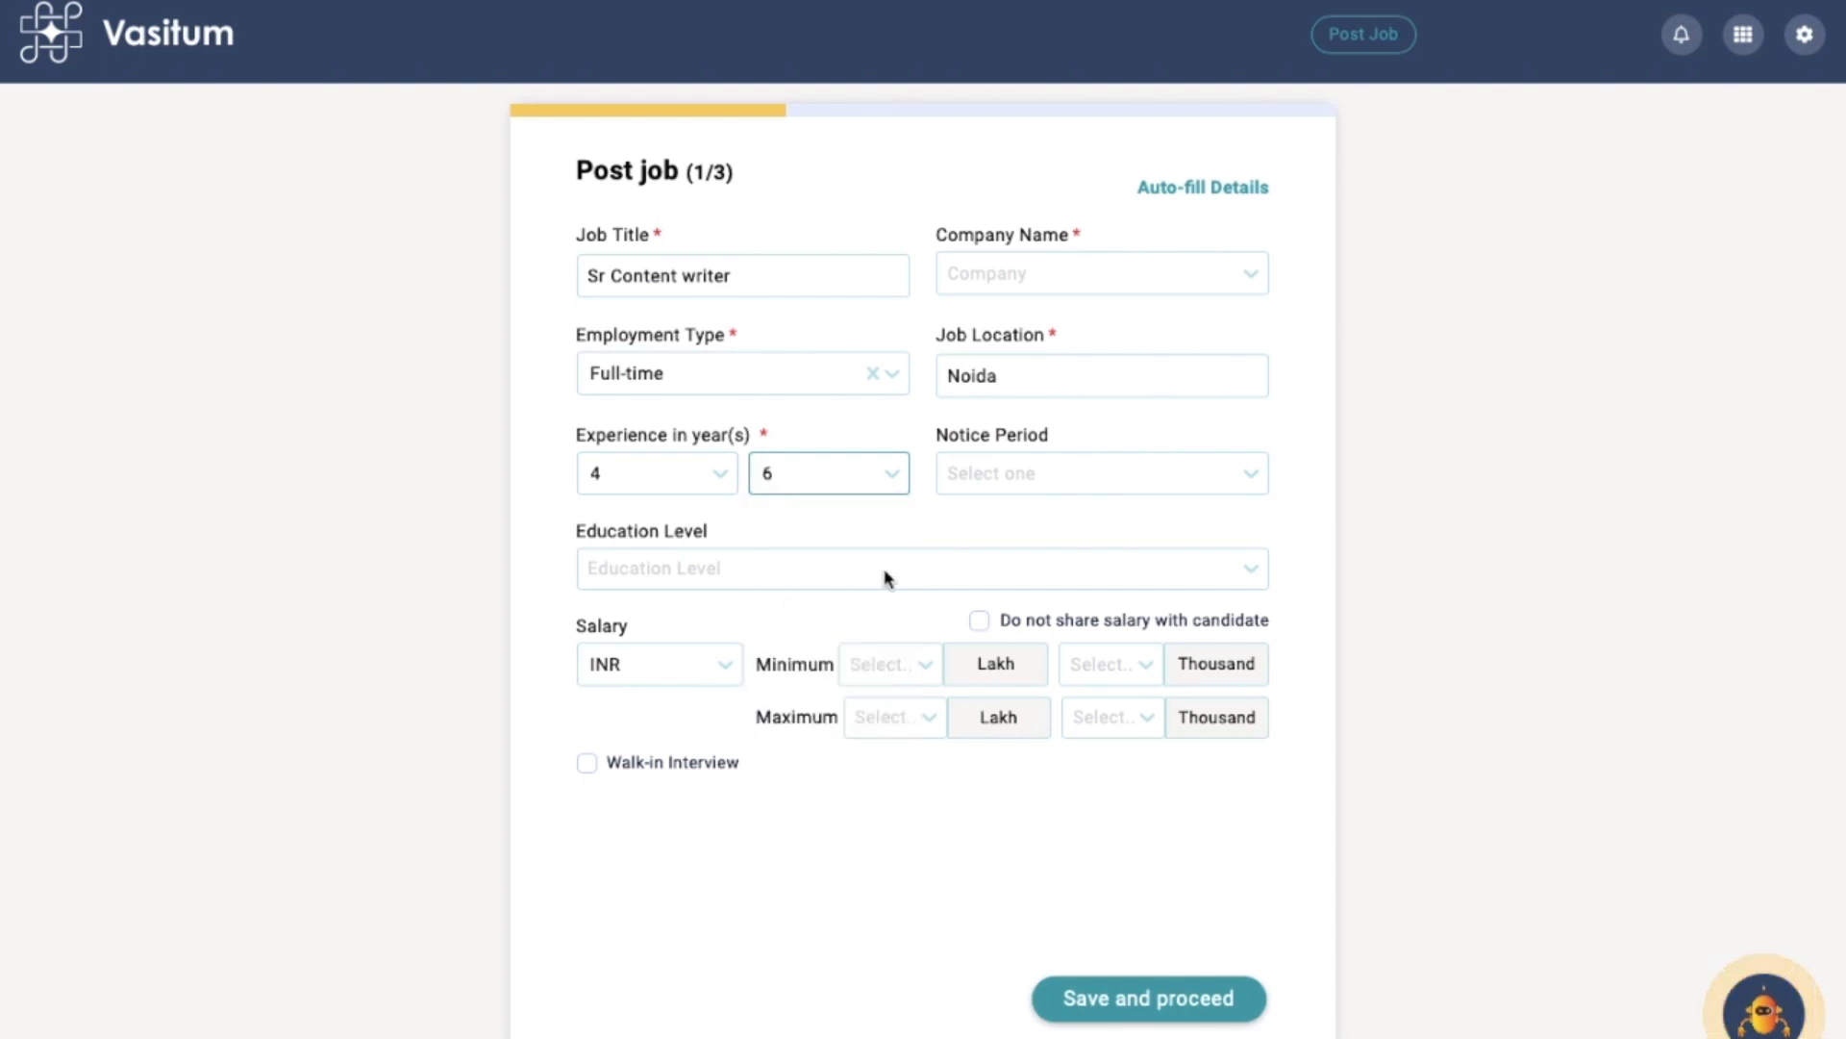
# Step: Set the notice period to 2 weeks and education level to Post Graduate (Masters)
pyautogui.click(1012, 491)
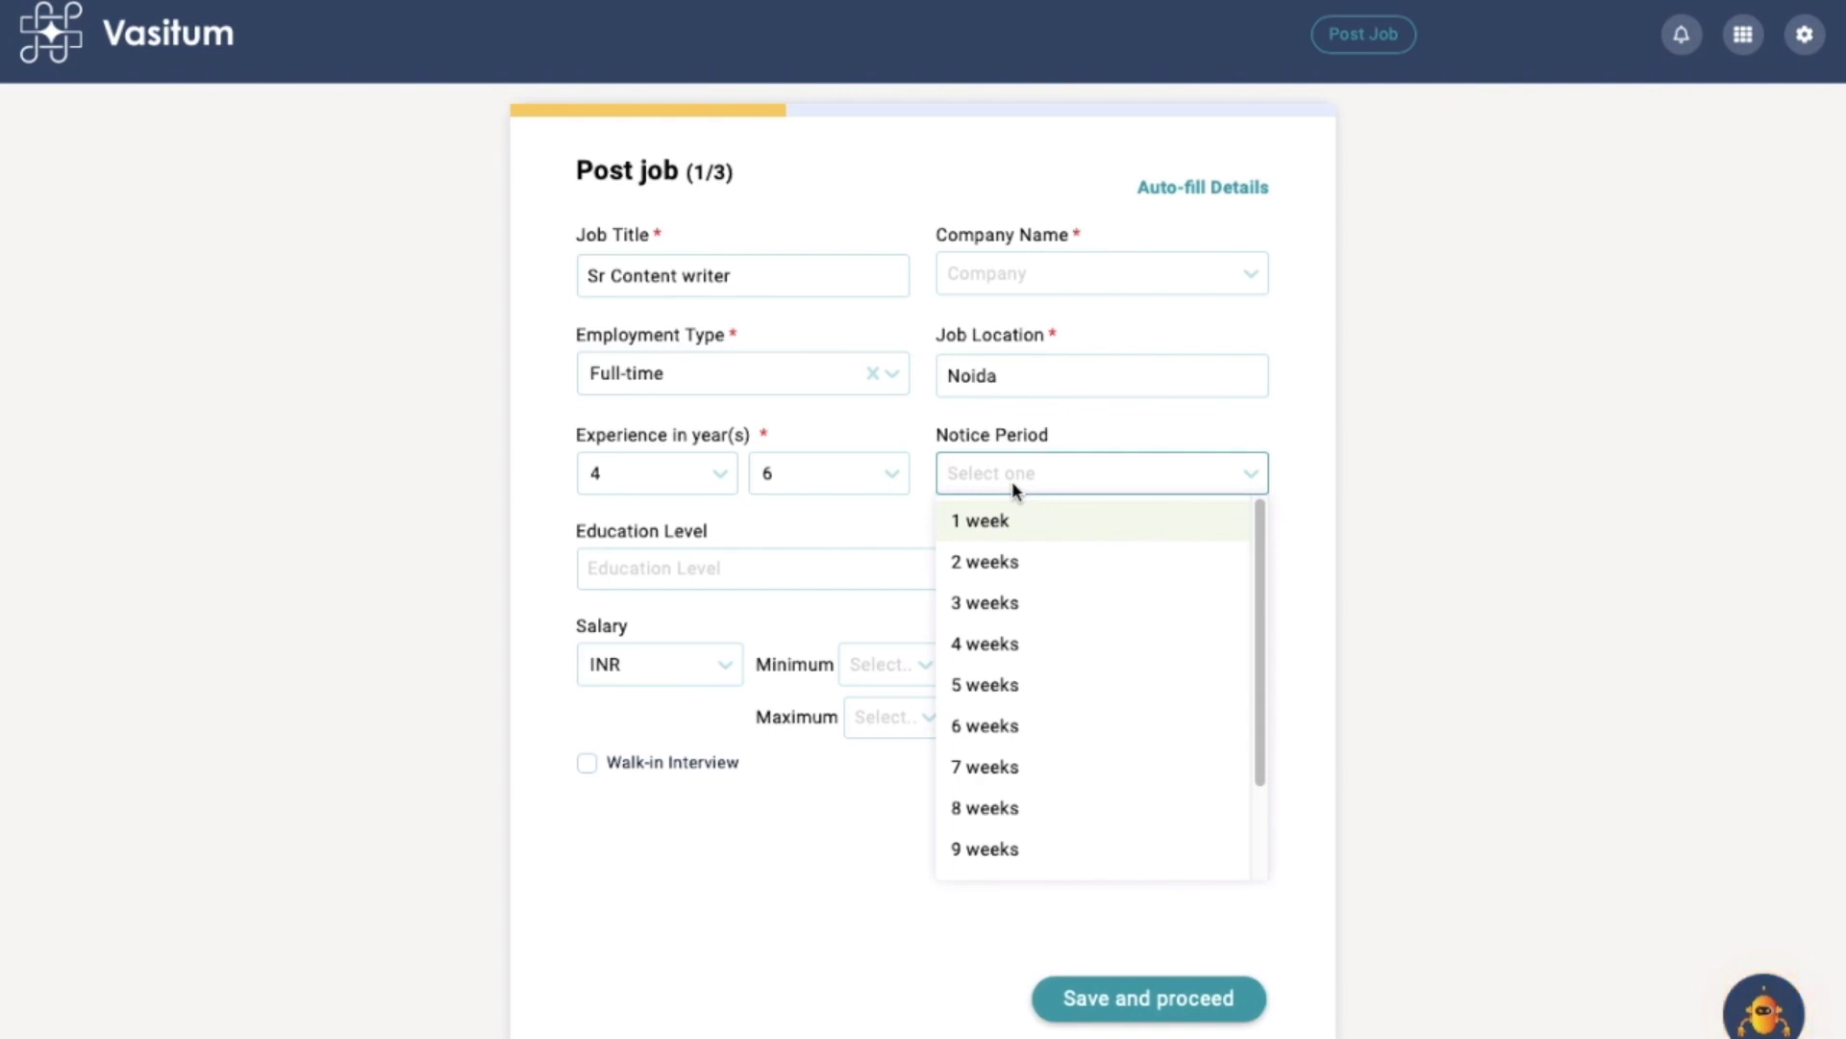
pyautogui.click(986, 562)
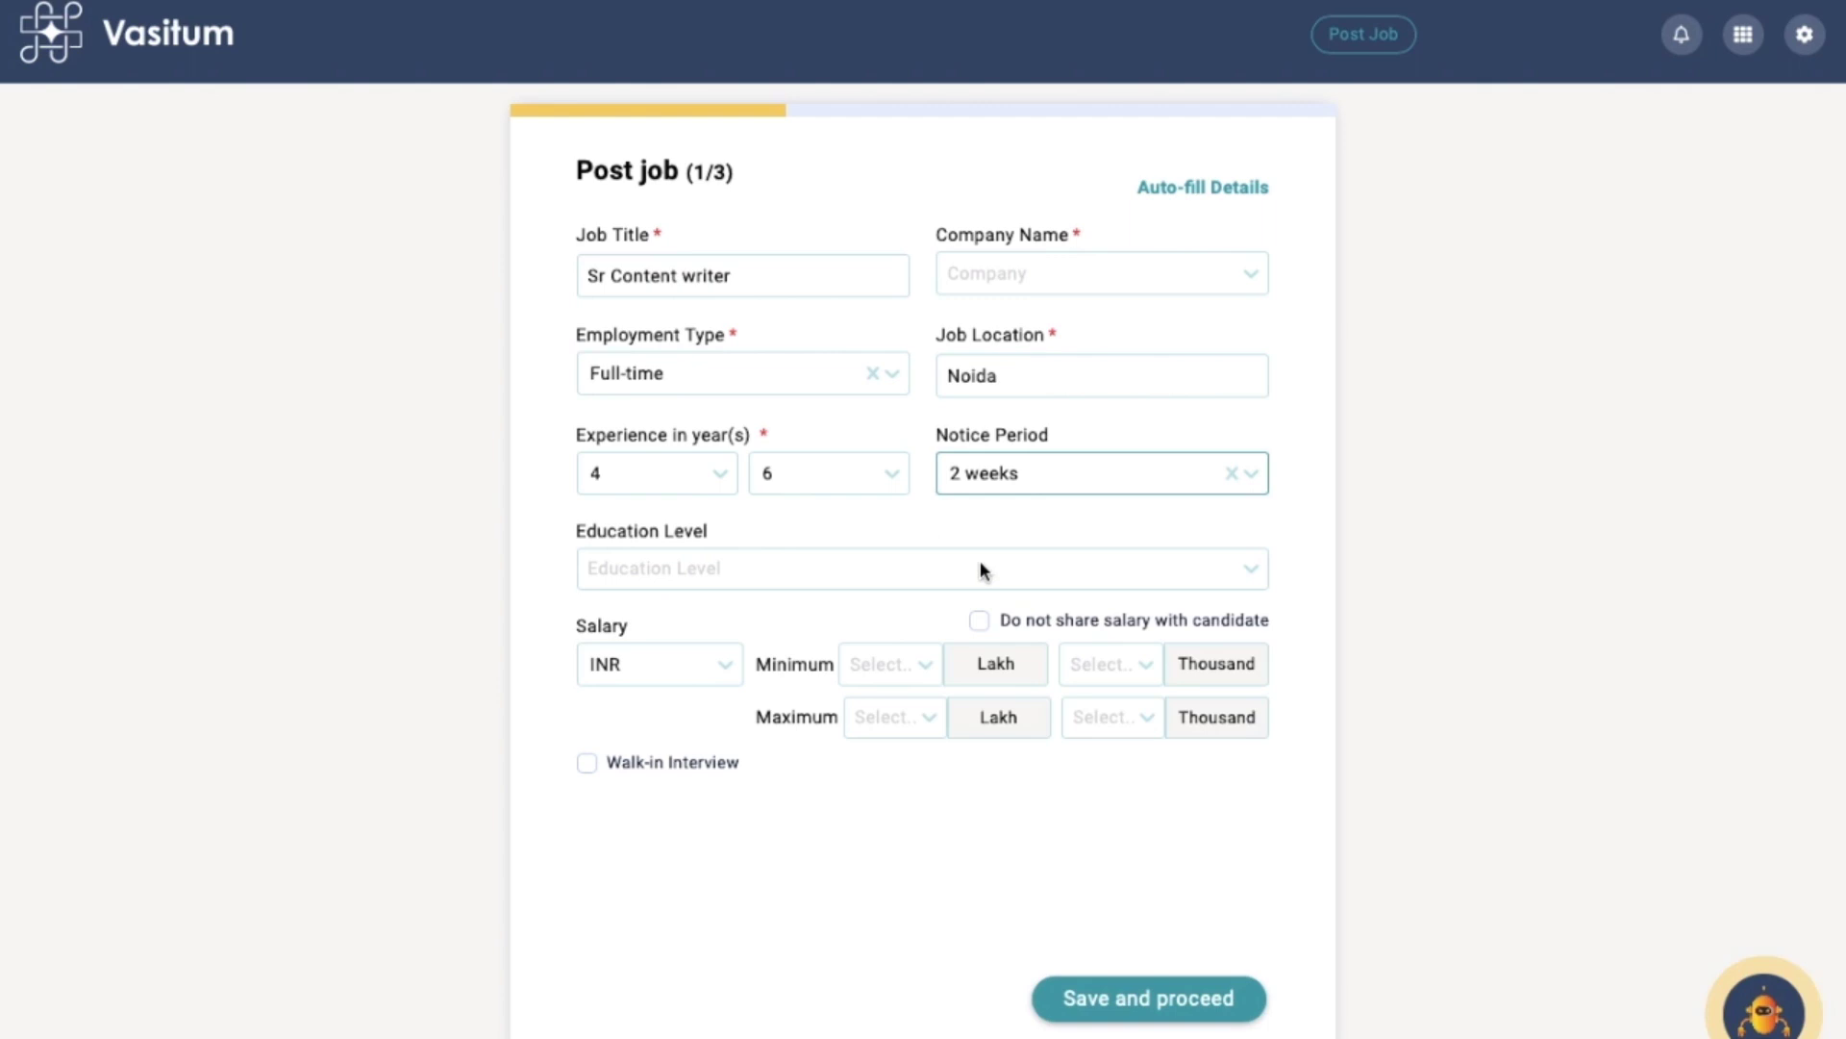
pyautogui.click(886, 575)
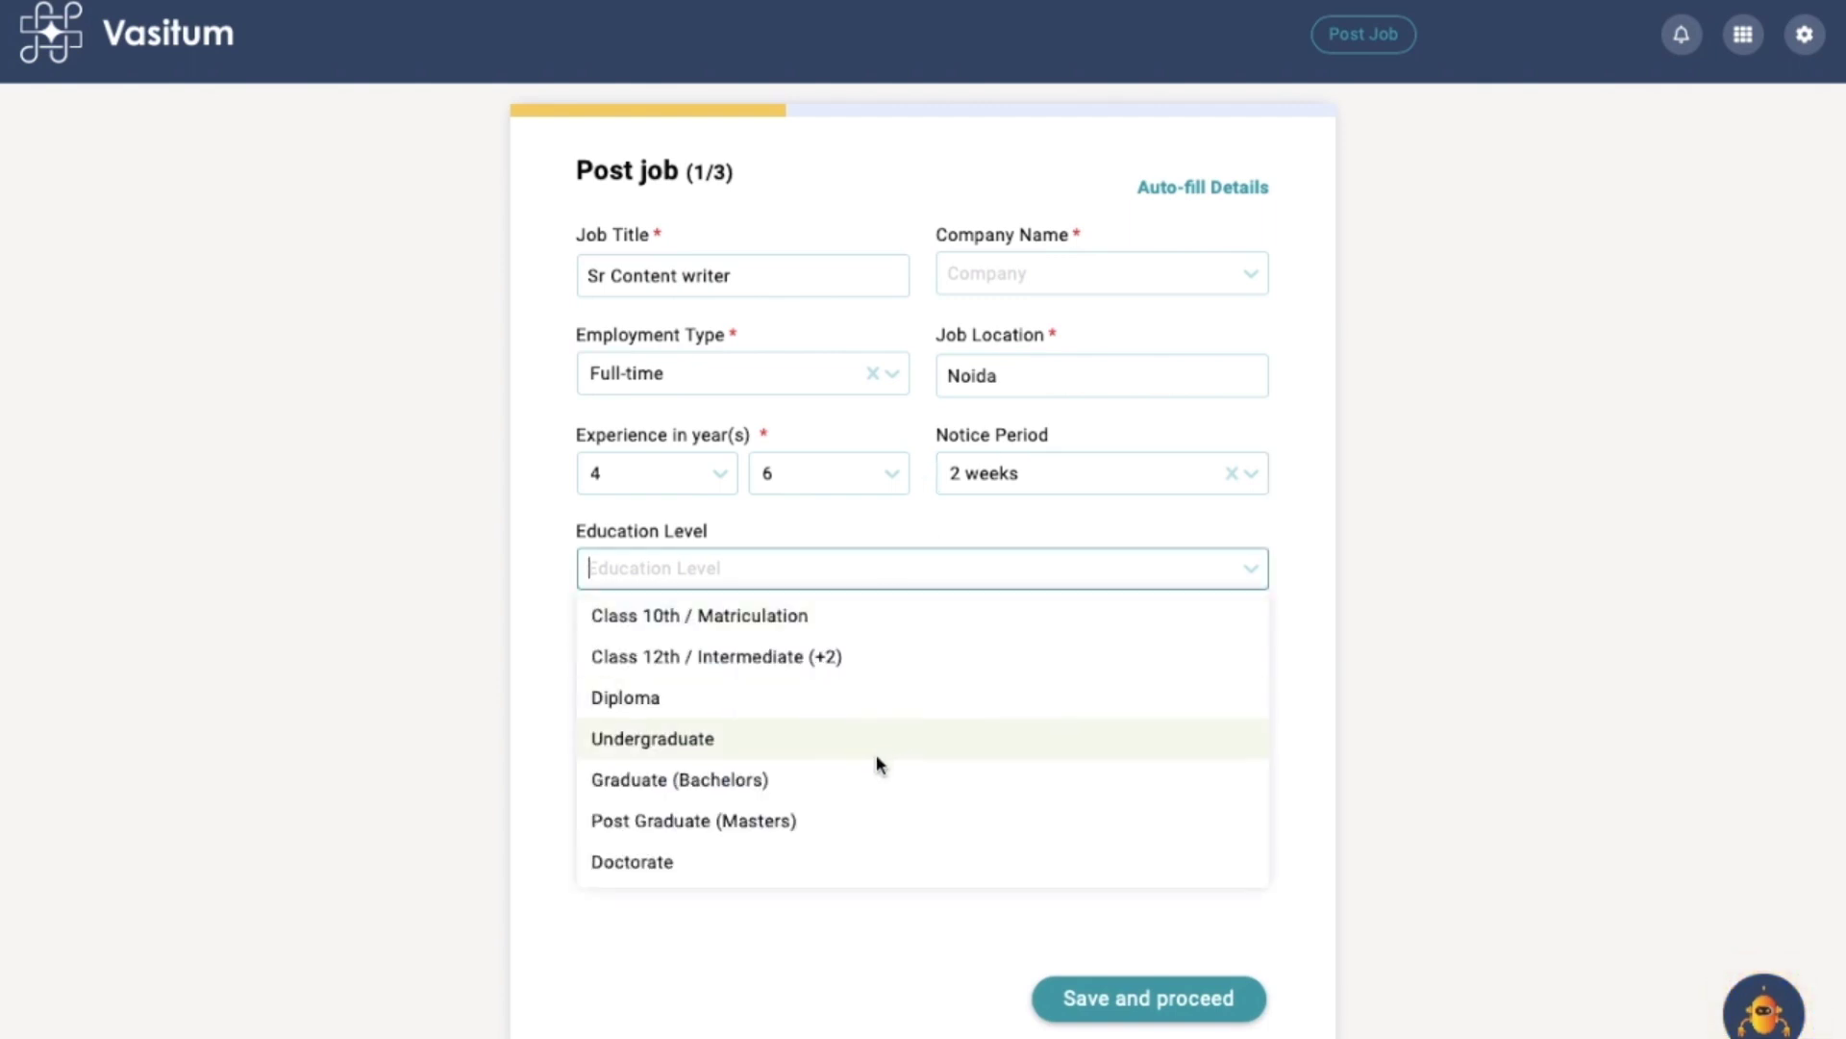
pyautogui.click(863, 829)
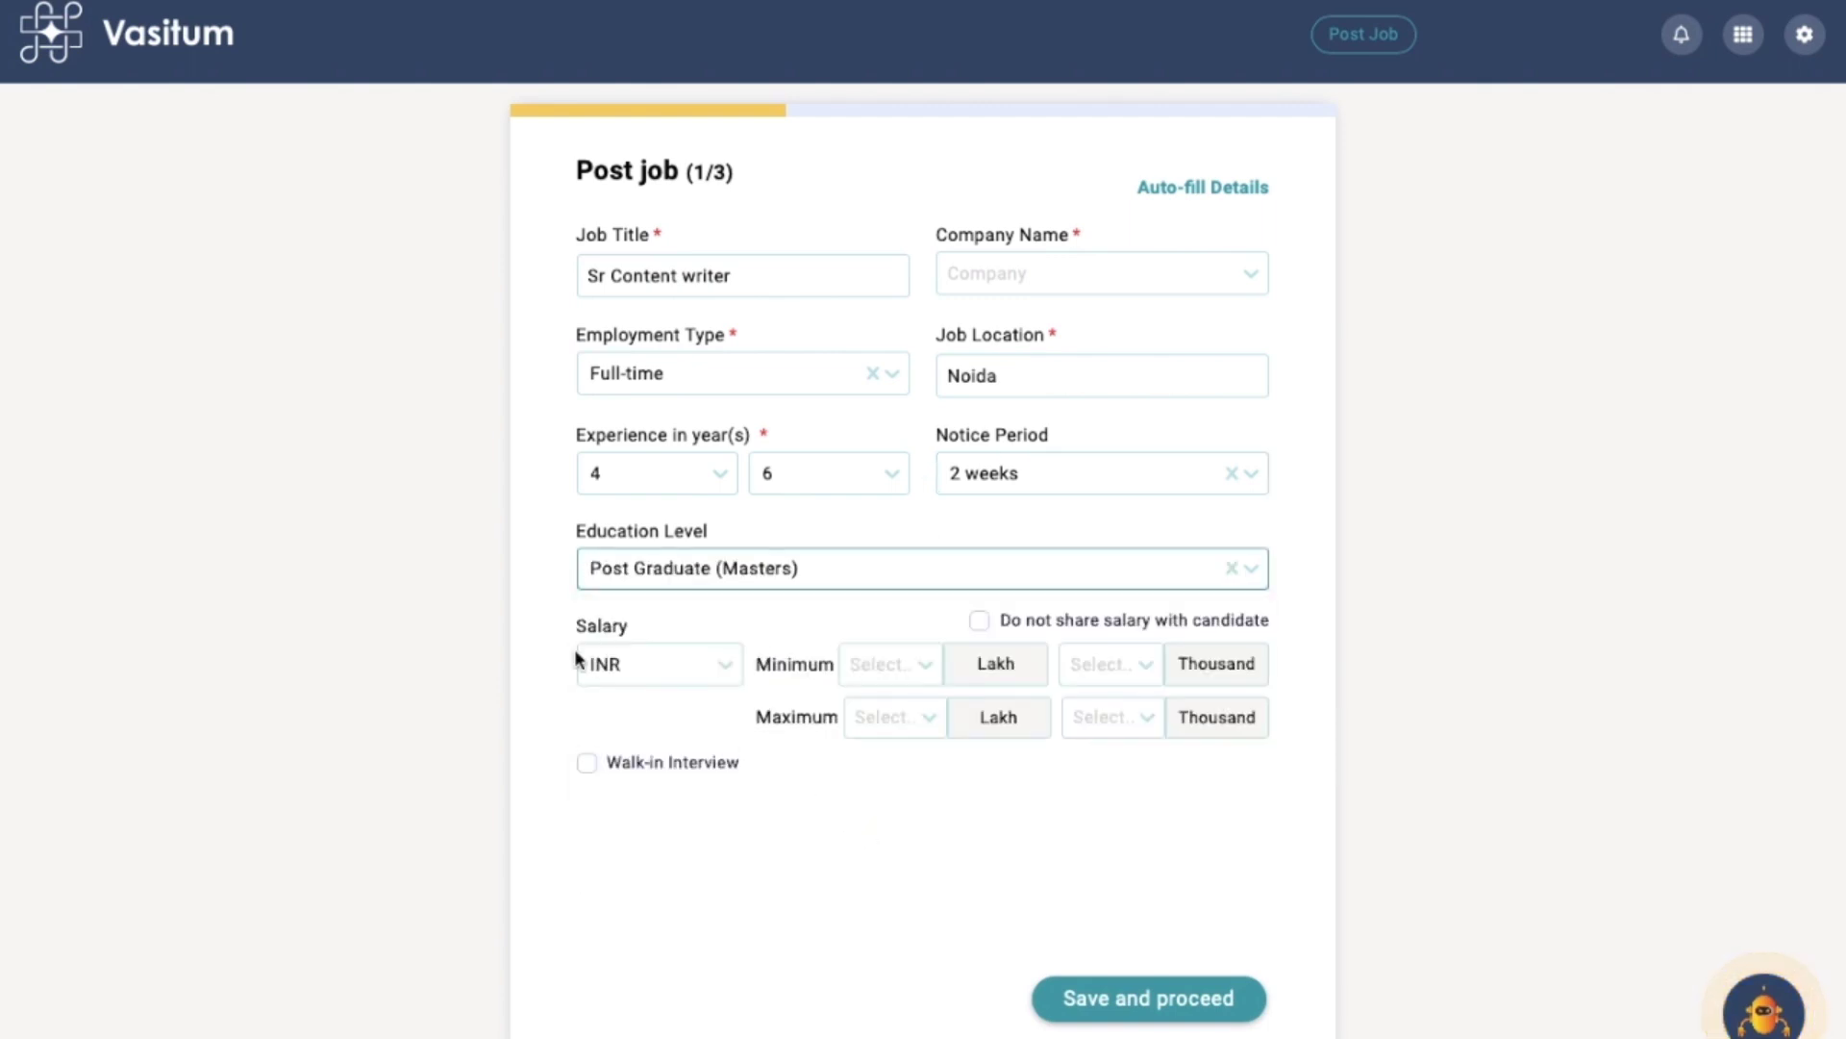
# Step: Hide the salary from candidates, set it to 5–7 lakh, and leave Walk-in Interview off
pyautogui.click(979, 621)
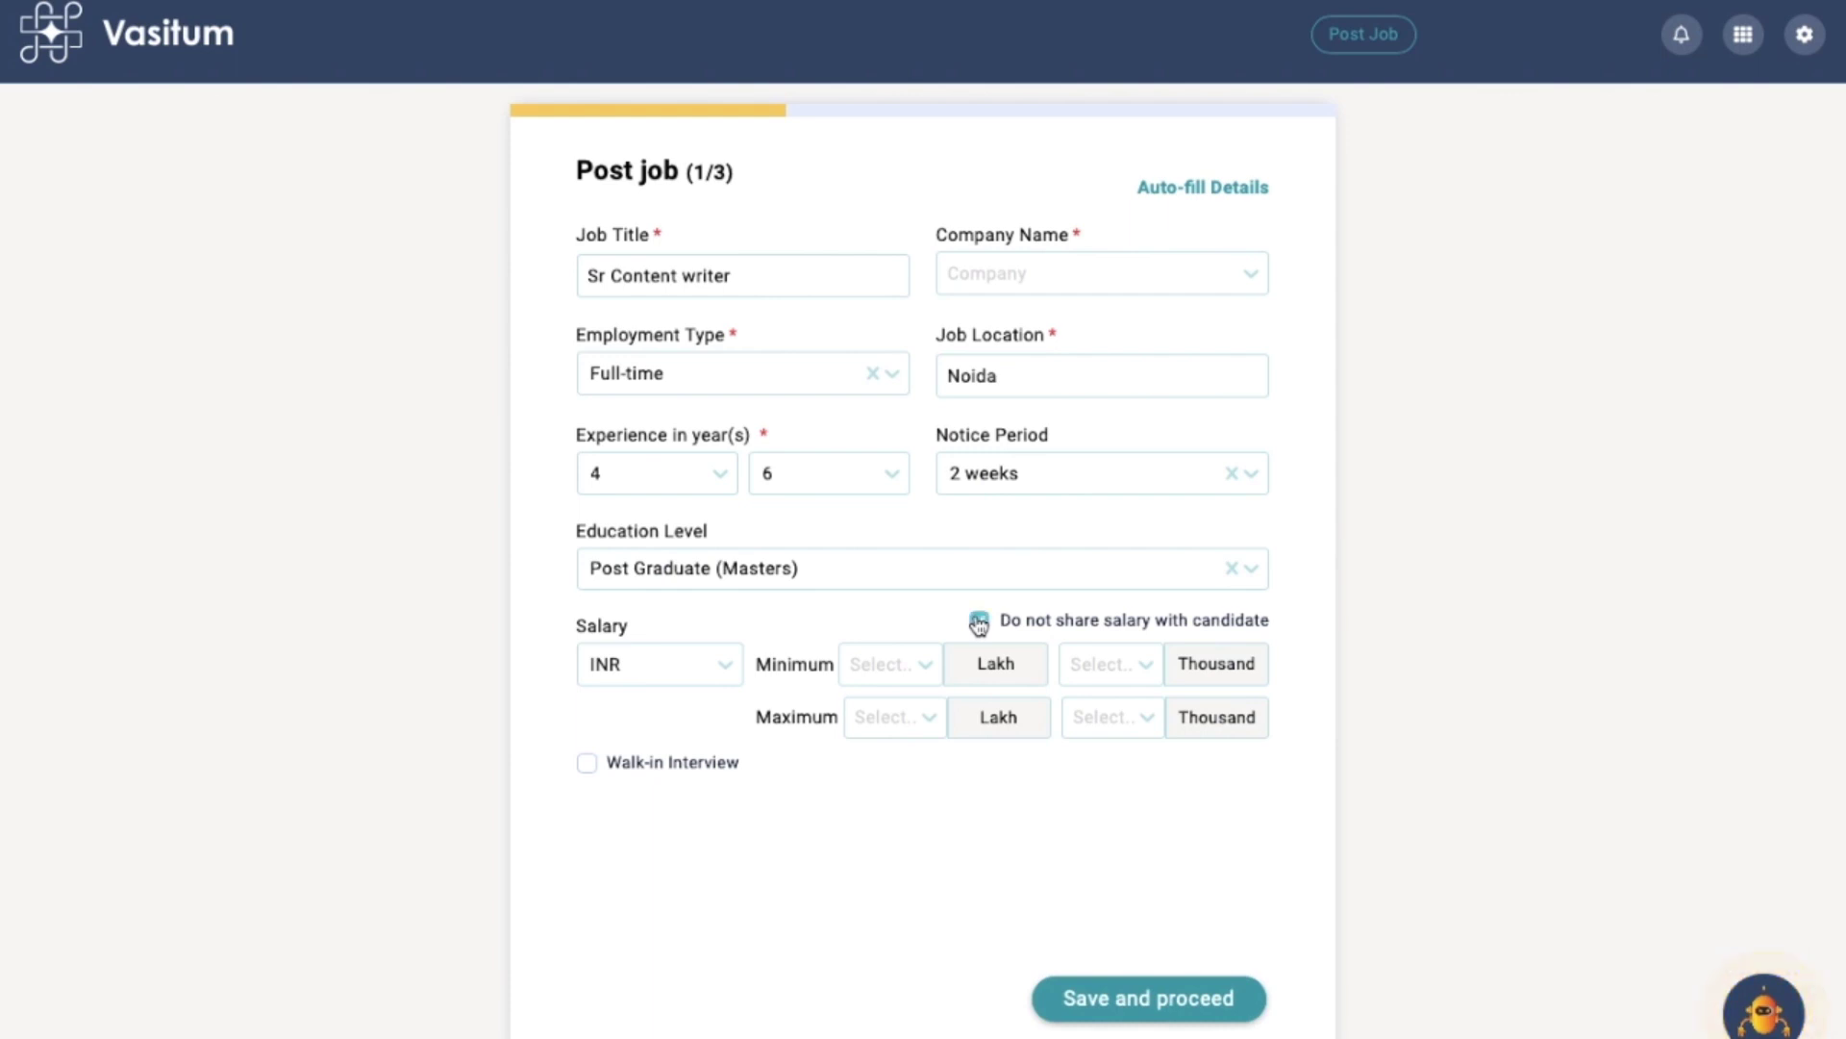
pyautogui.click(915, 676)
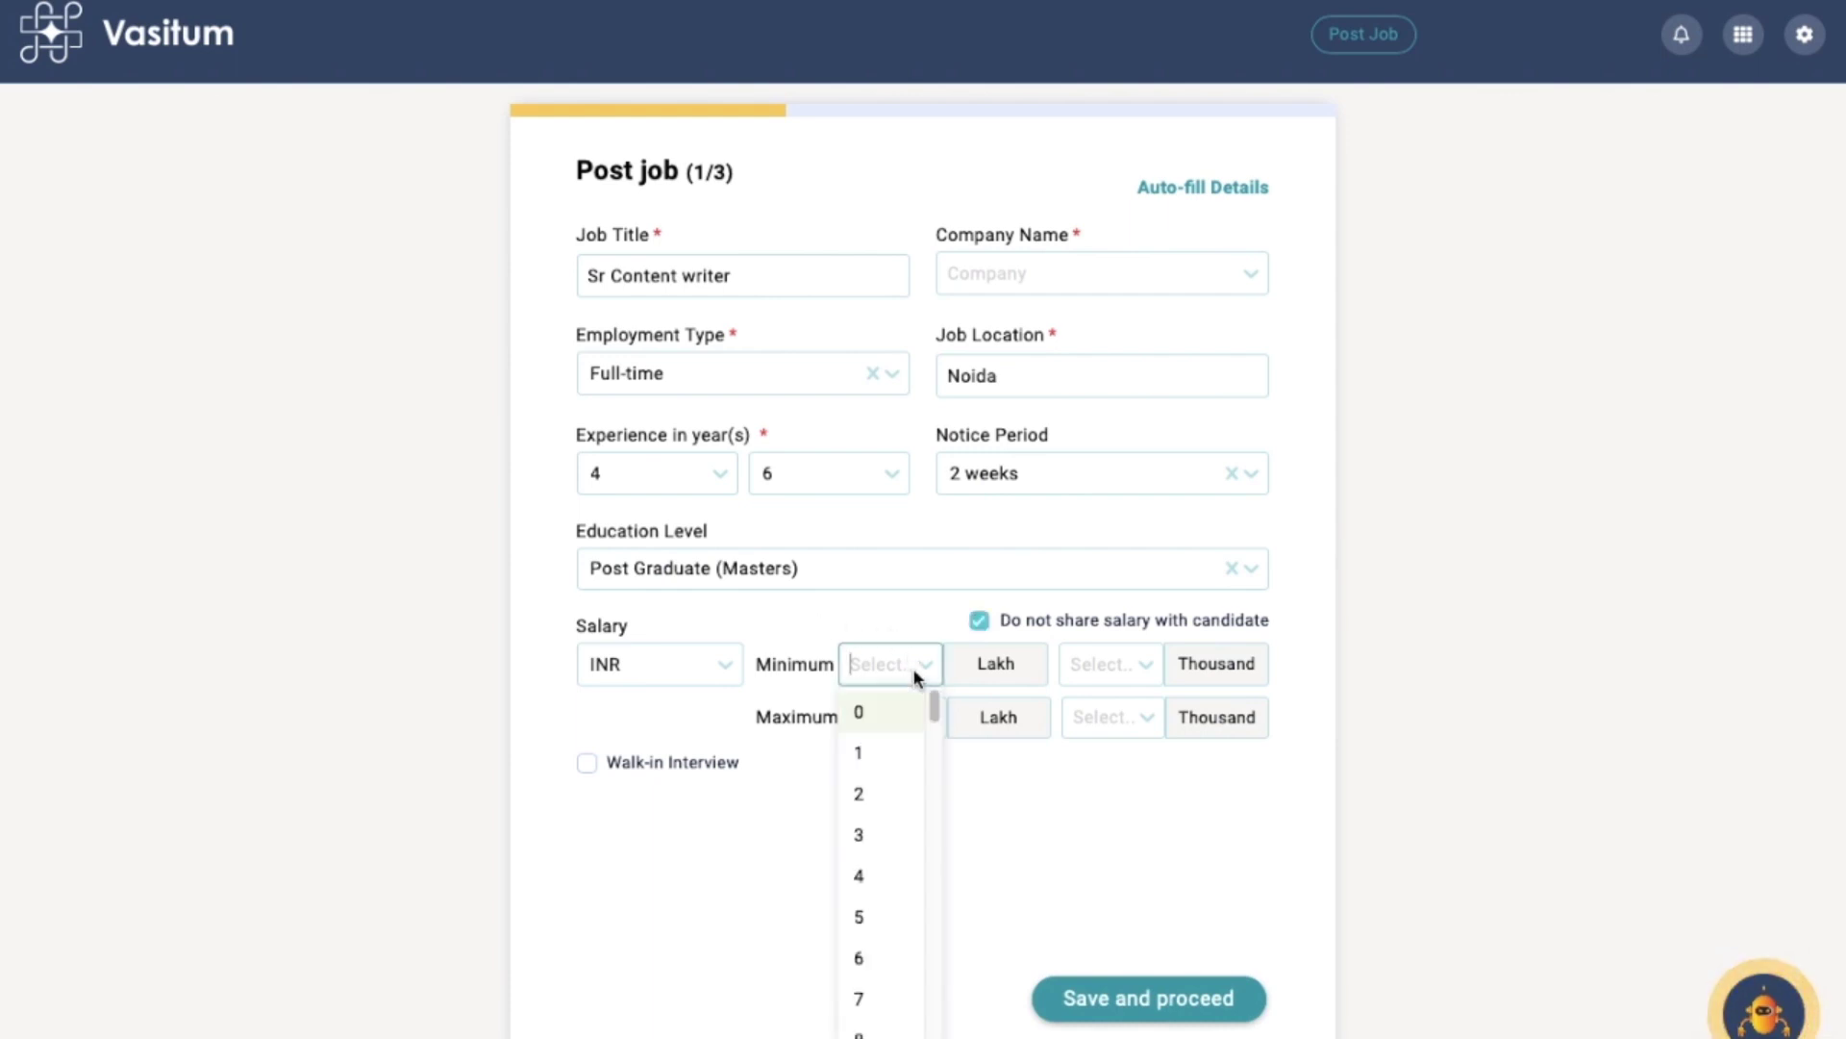
pyautogui.click(859, 916)
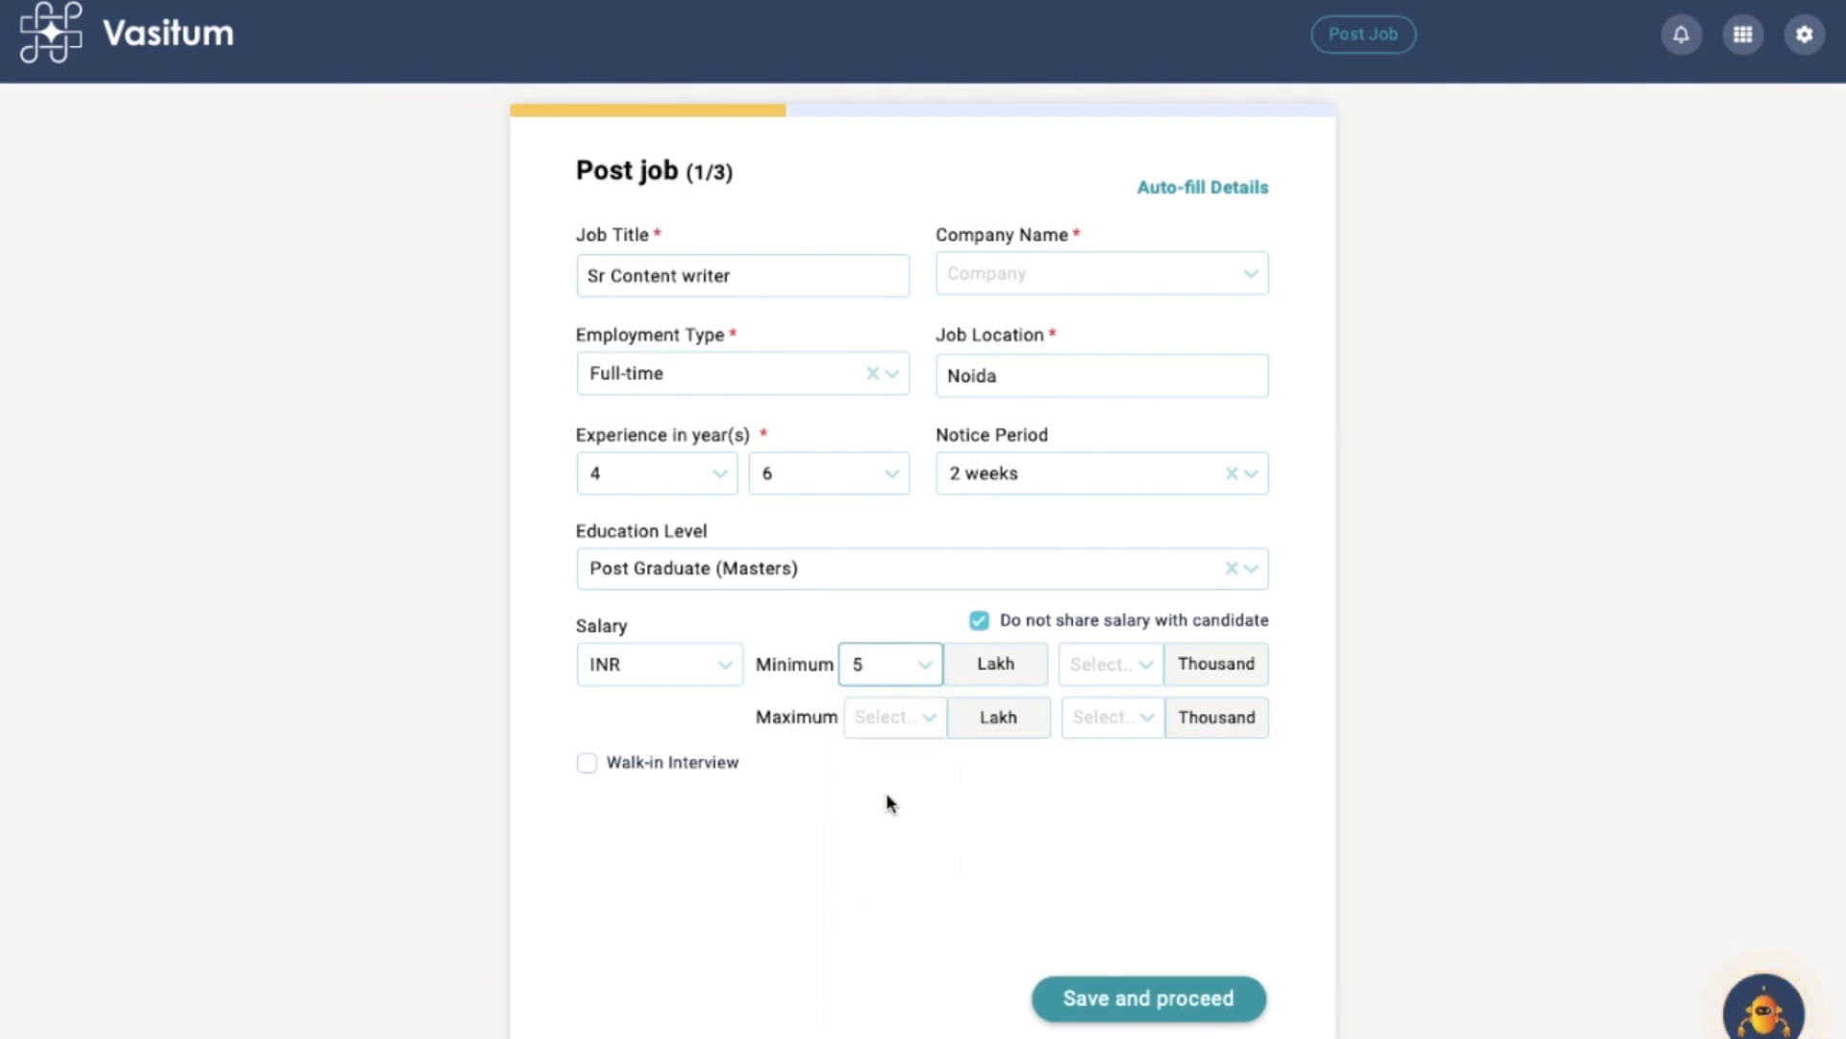
pyautogui.click(900, 719)
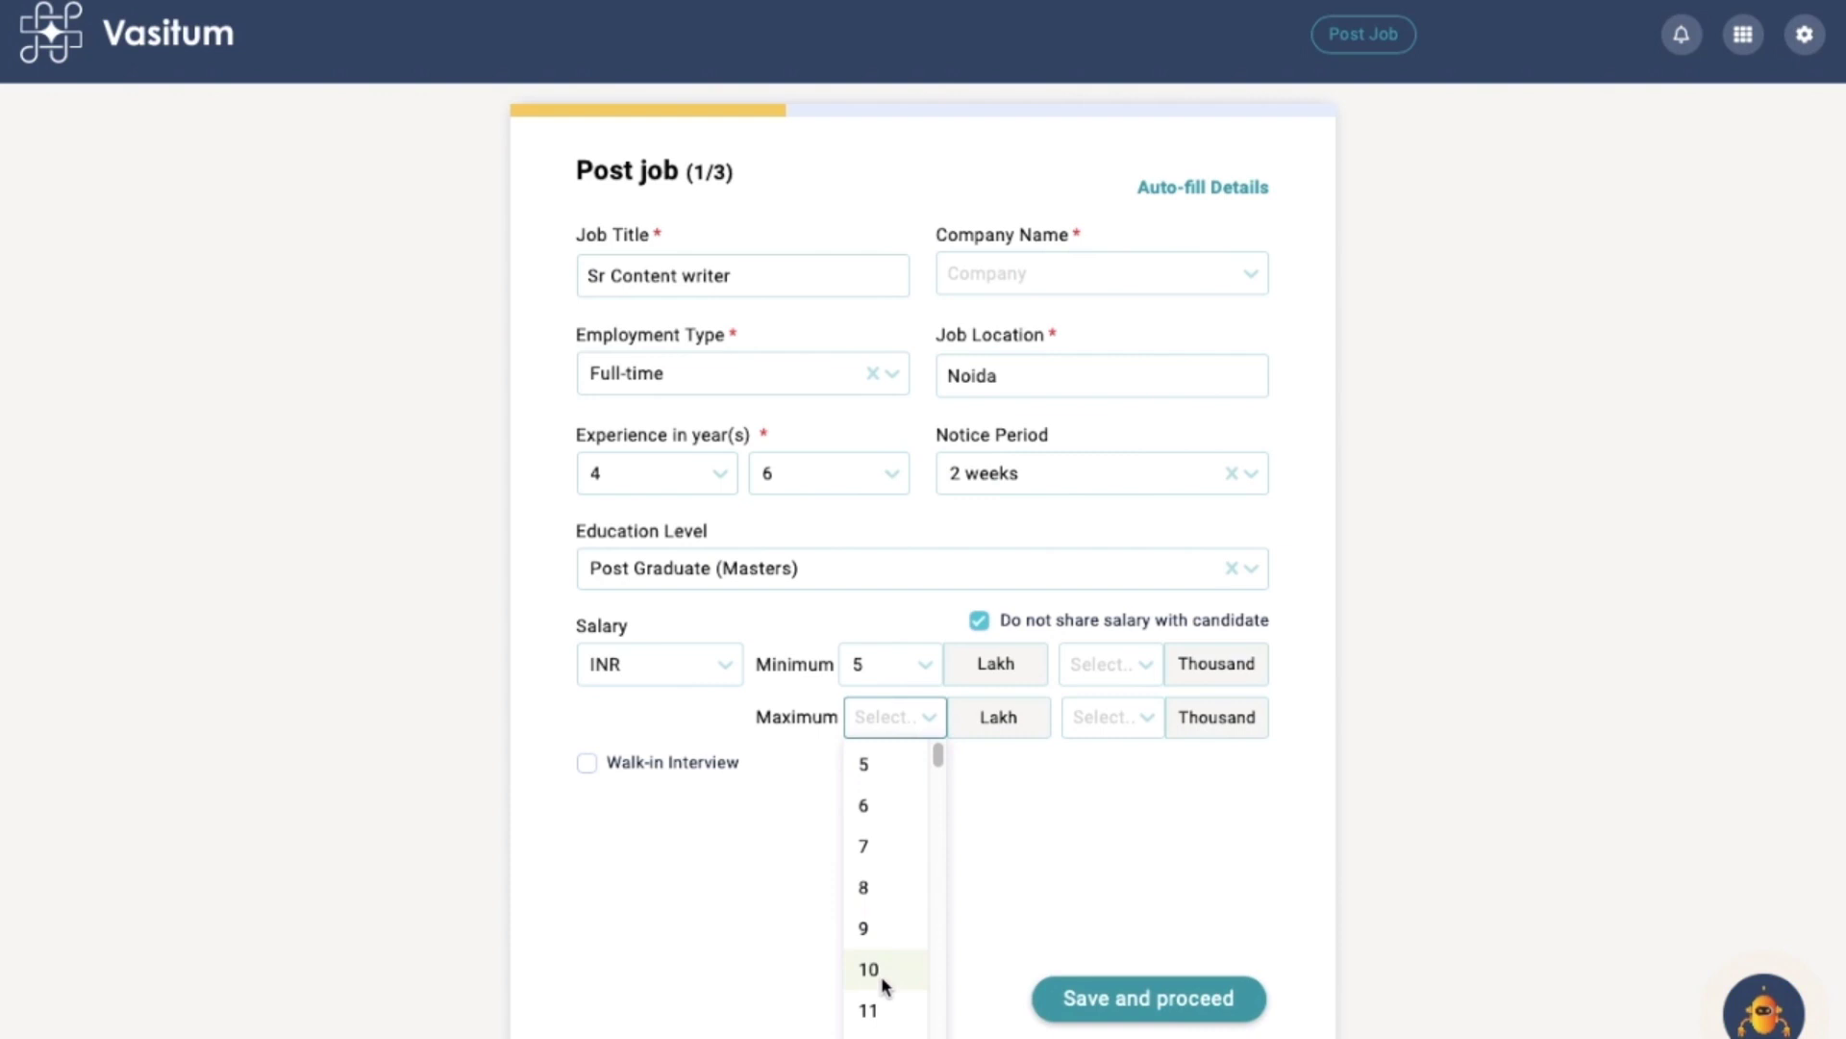
pyautogui.click(869, 848)
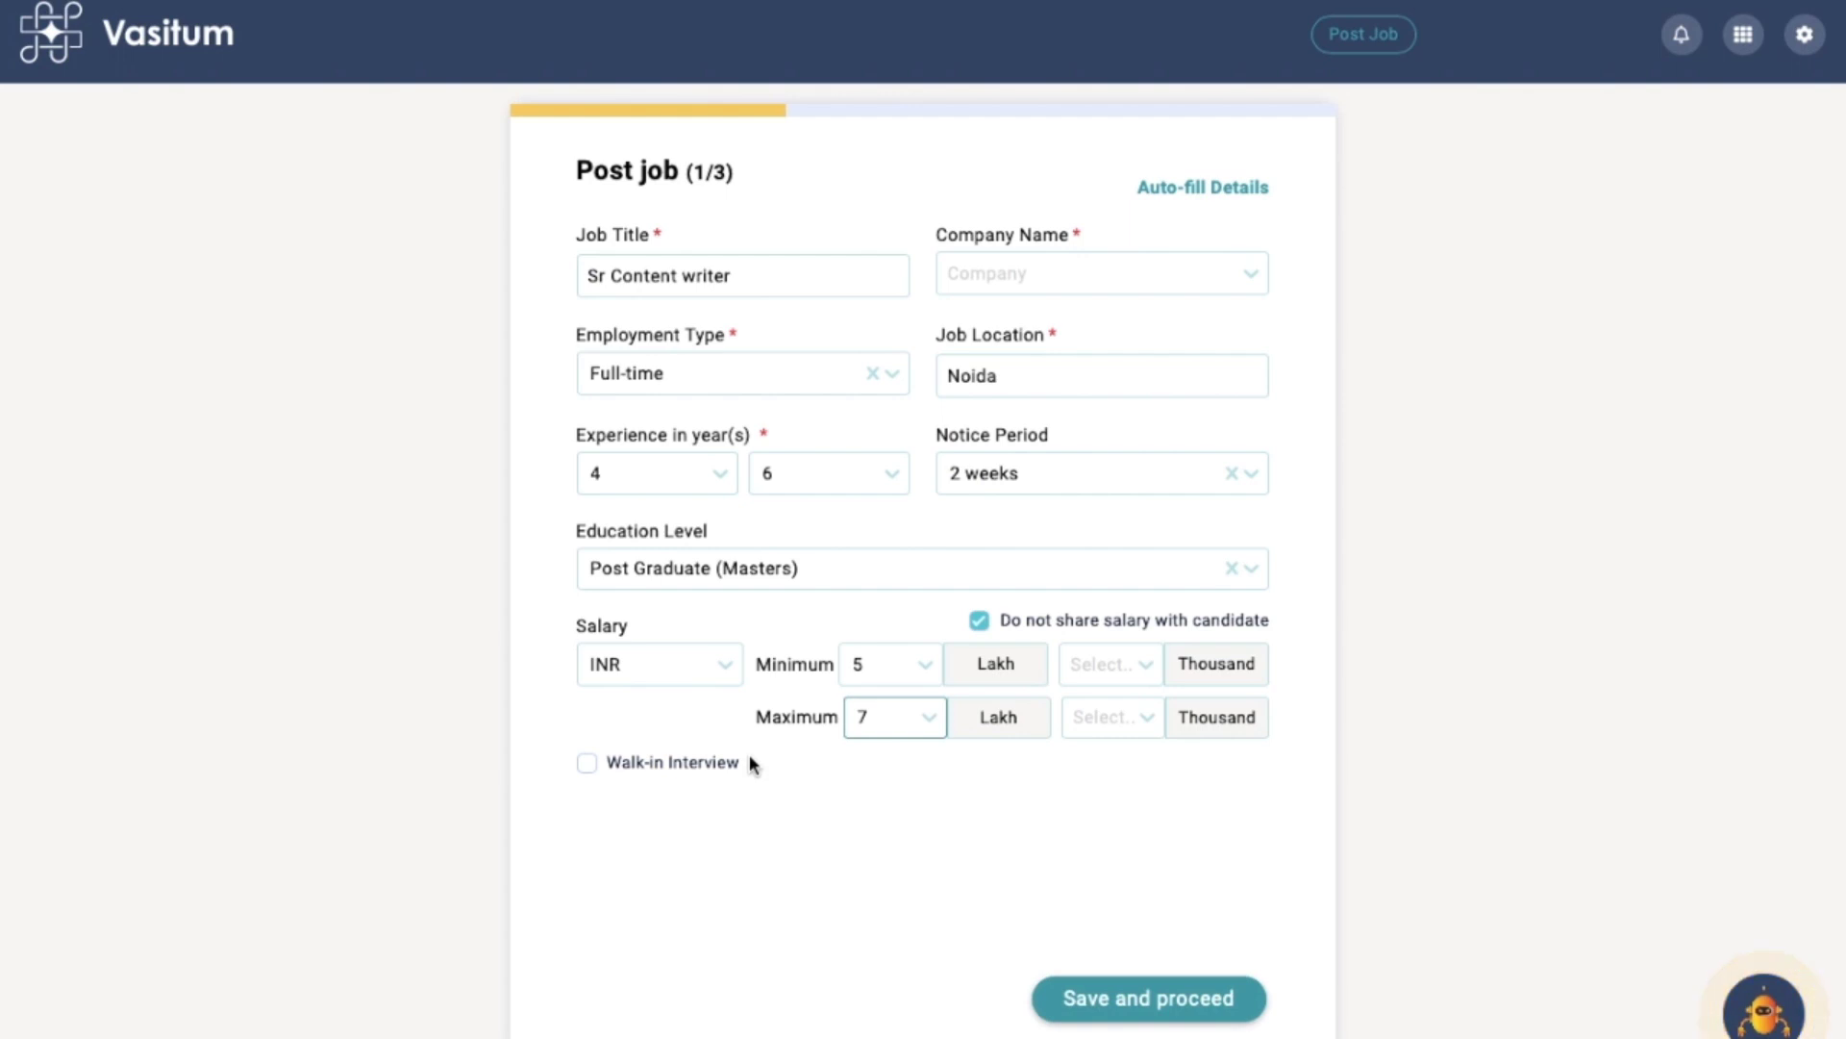
pyautogui.click(586, 763)
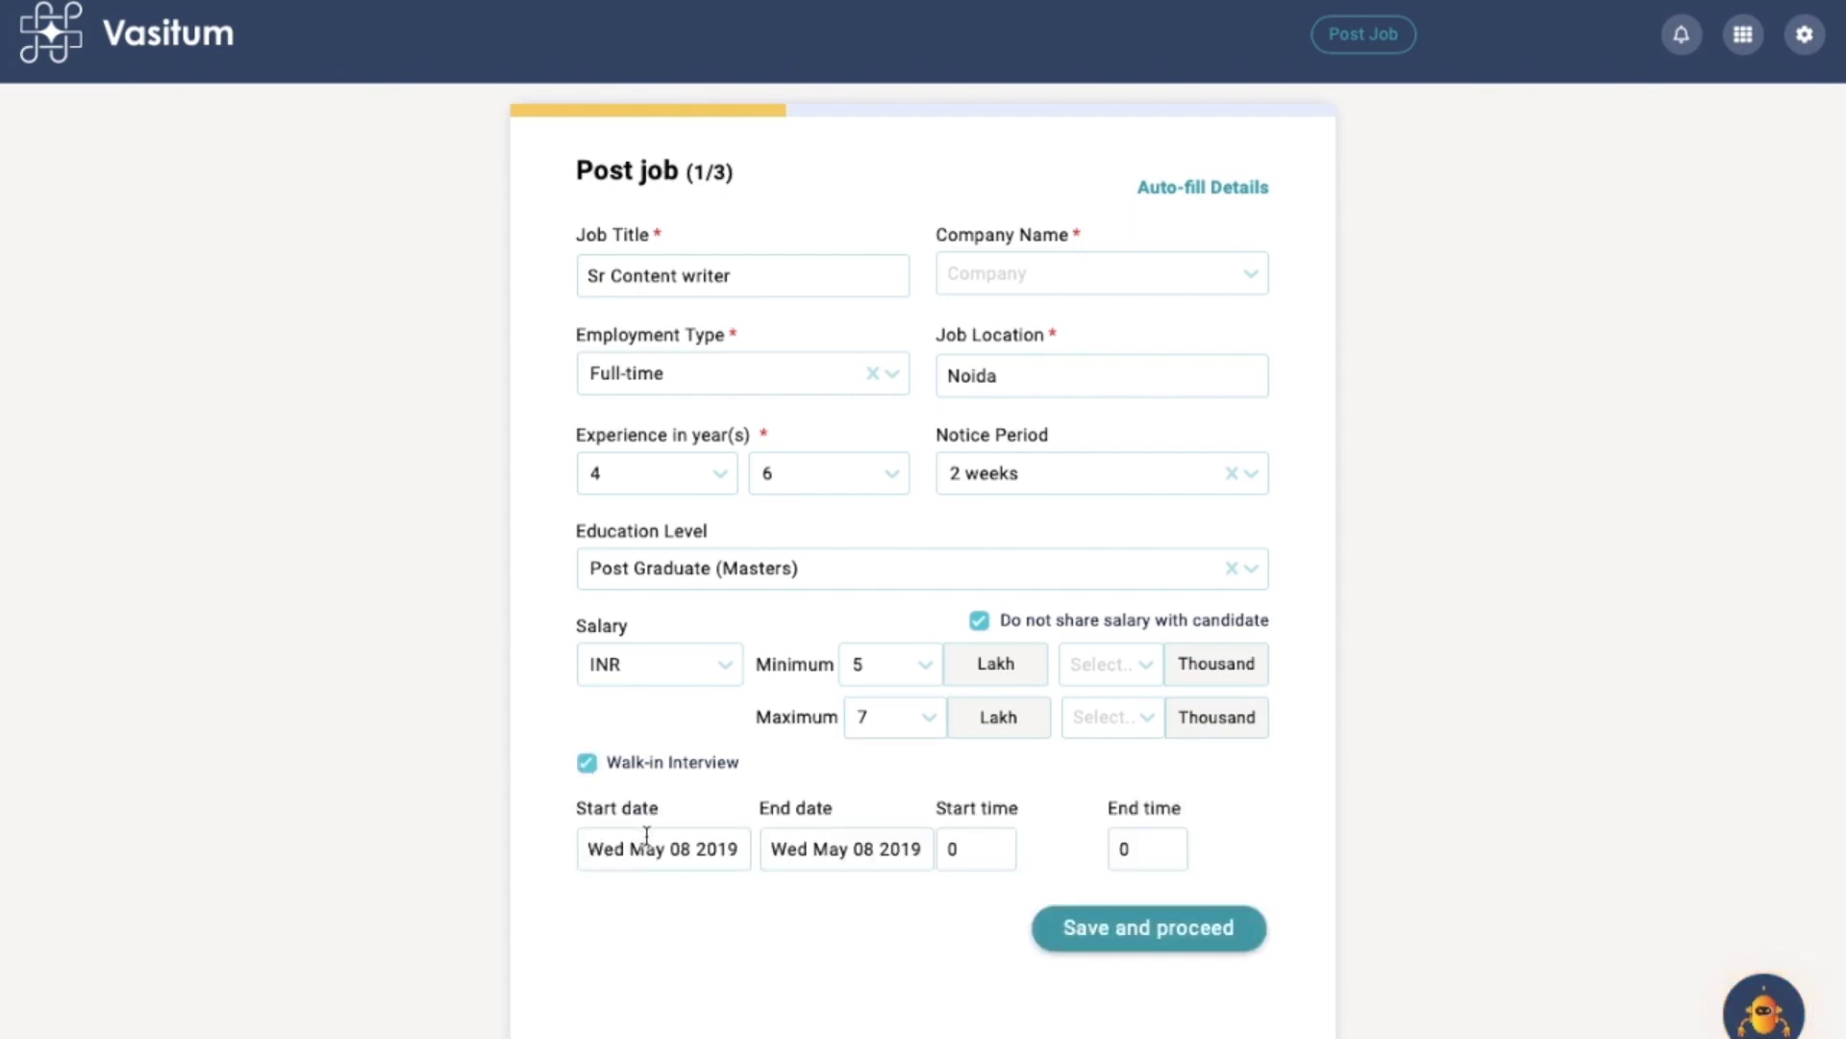
pyautogui.click(587, 765)
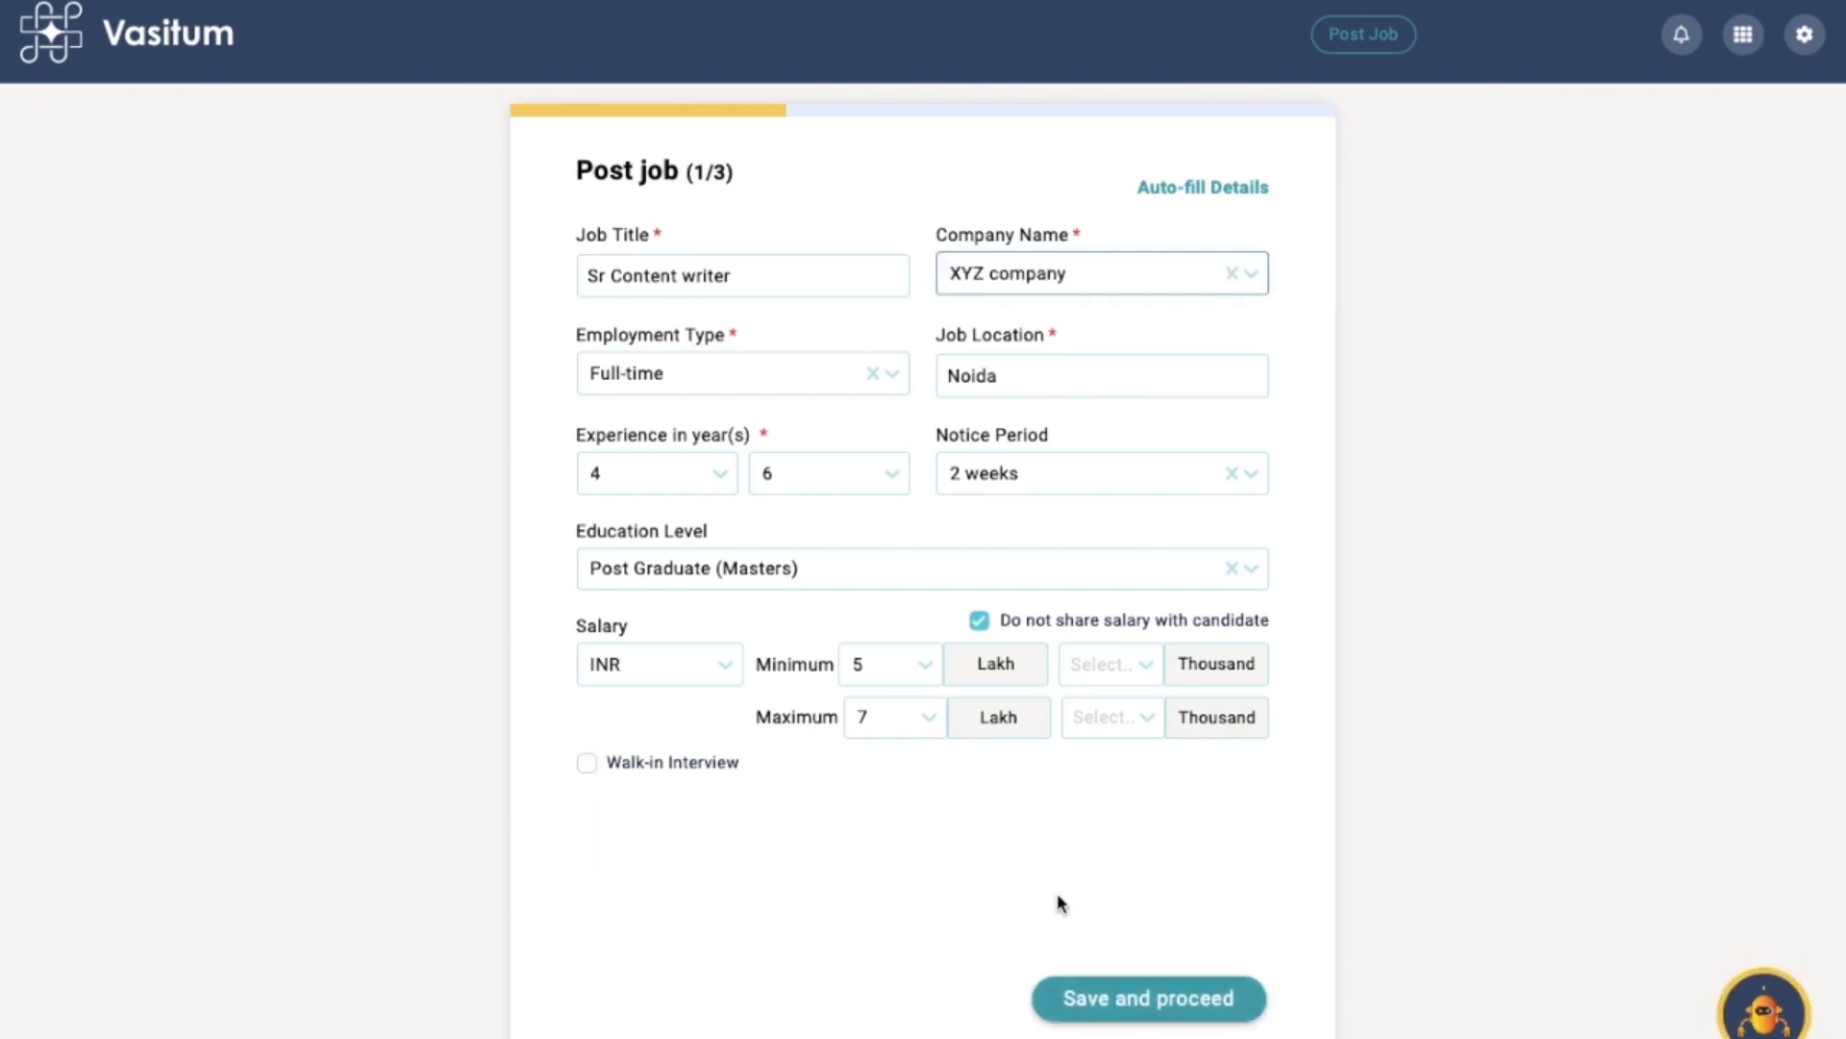
# Step: Save the job details and add skills Creative writing, Business style and Copy Editing
pyautogui.click(1100, 1000)
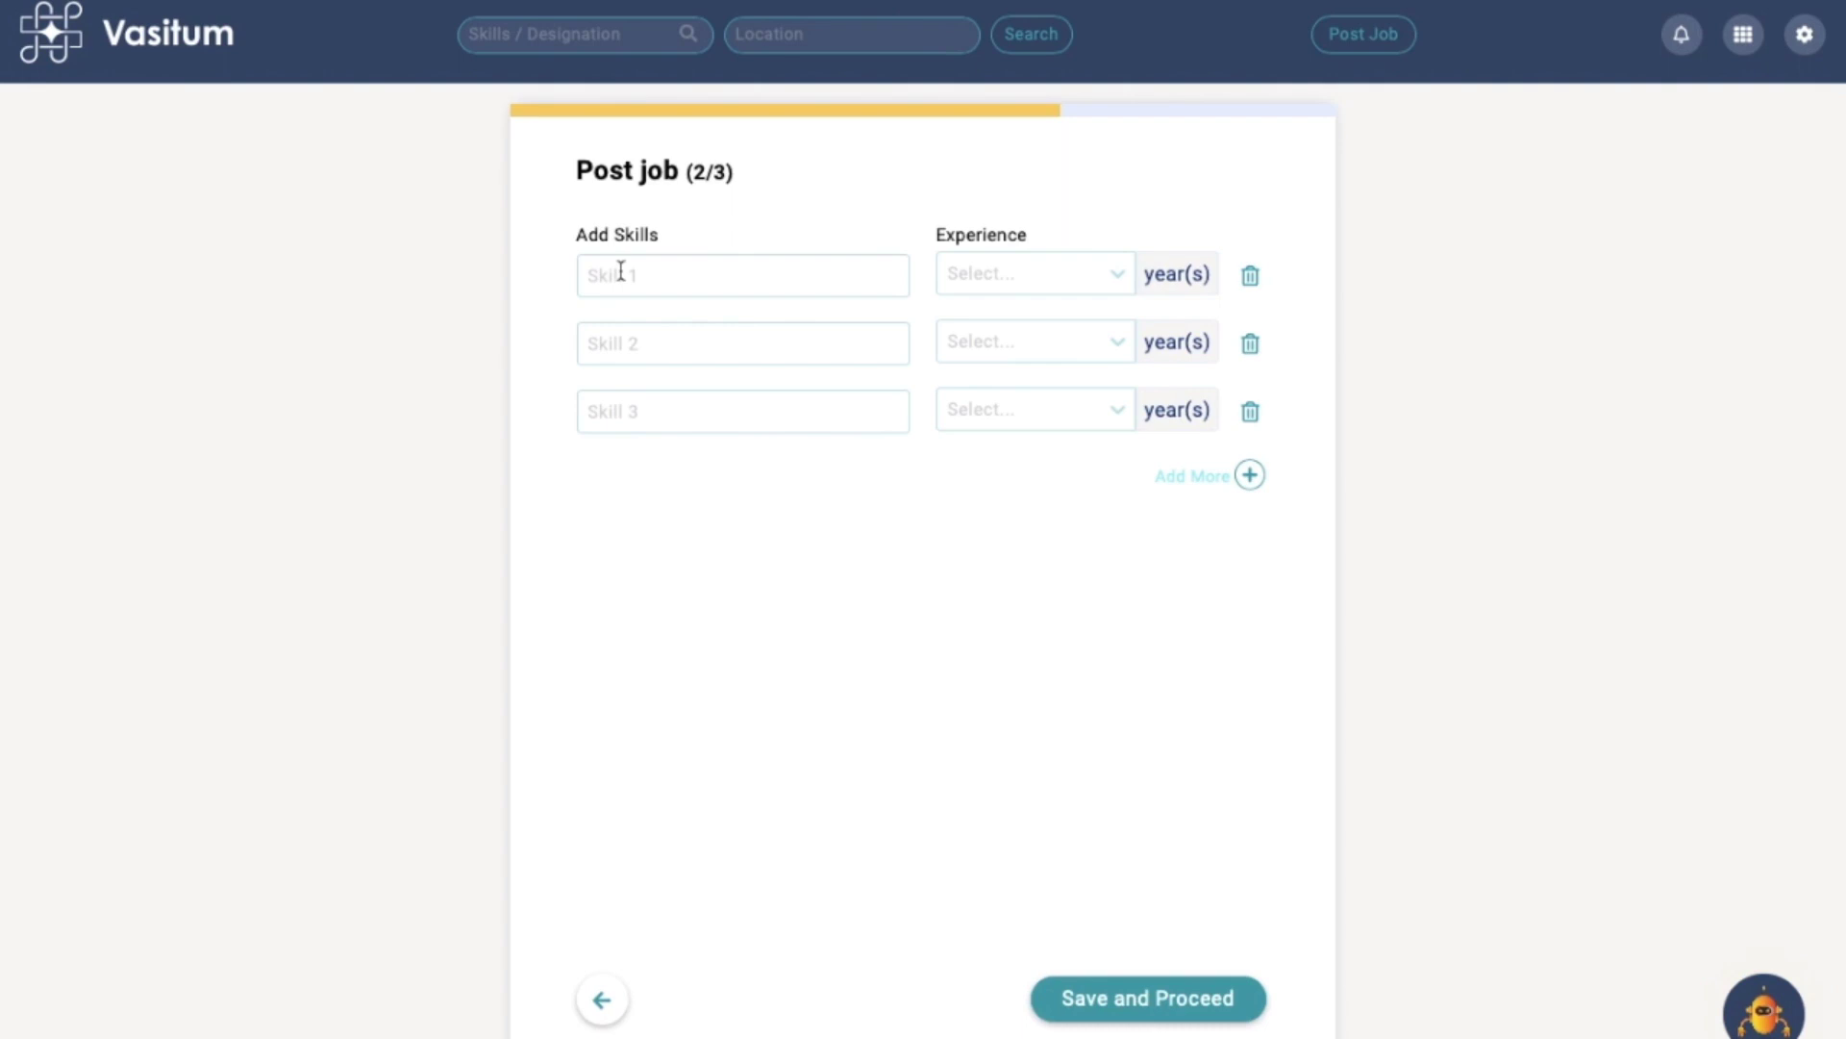
pyautogui.click(625, 274)
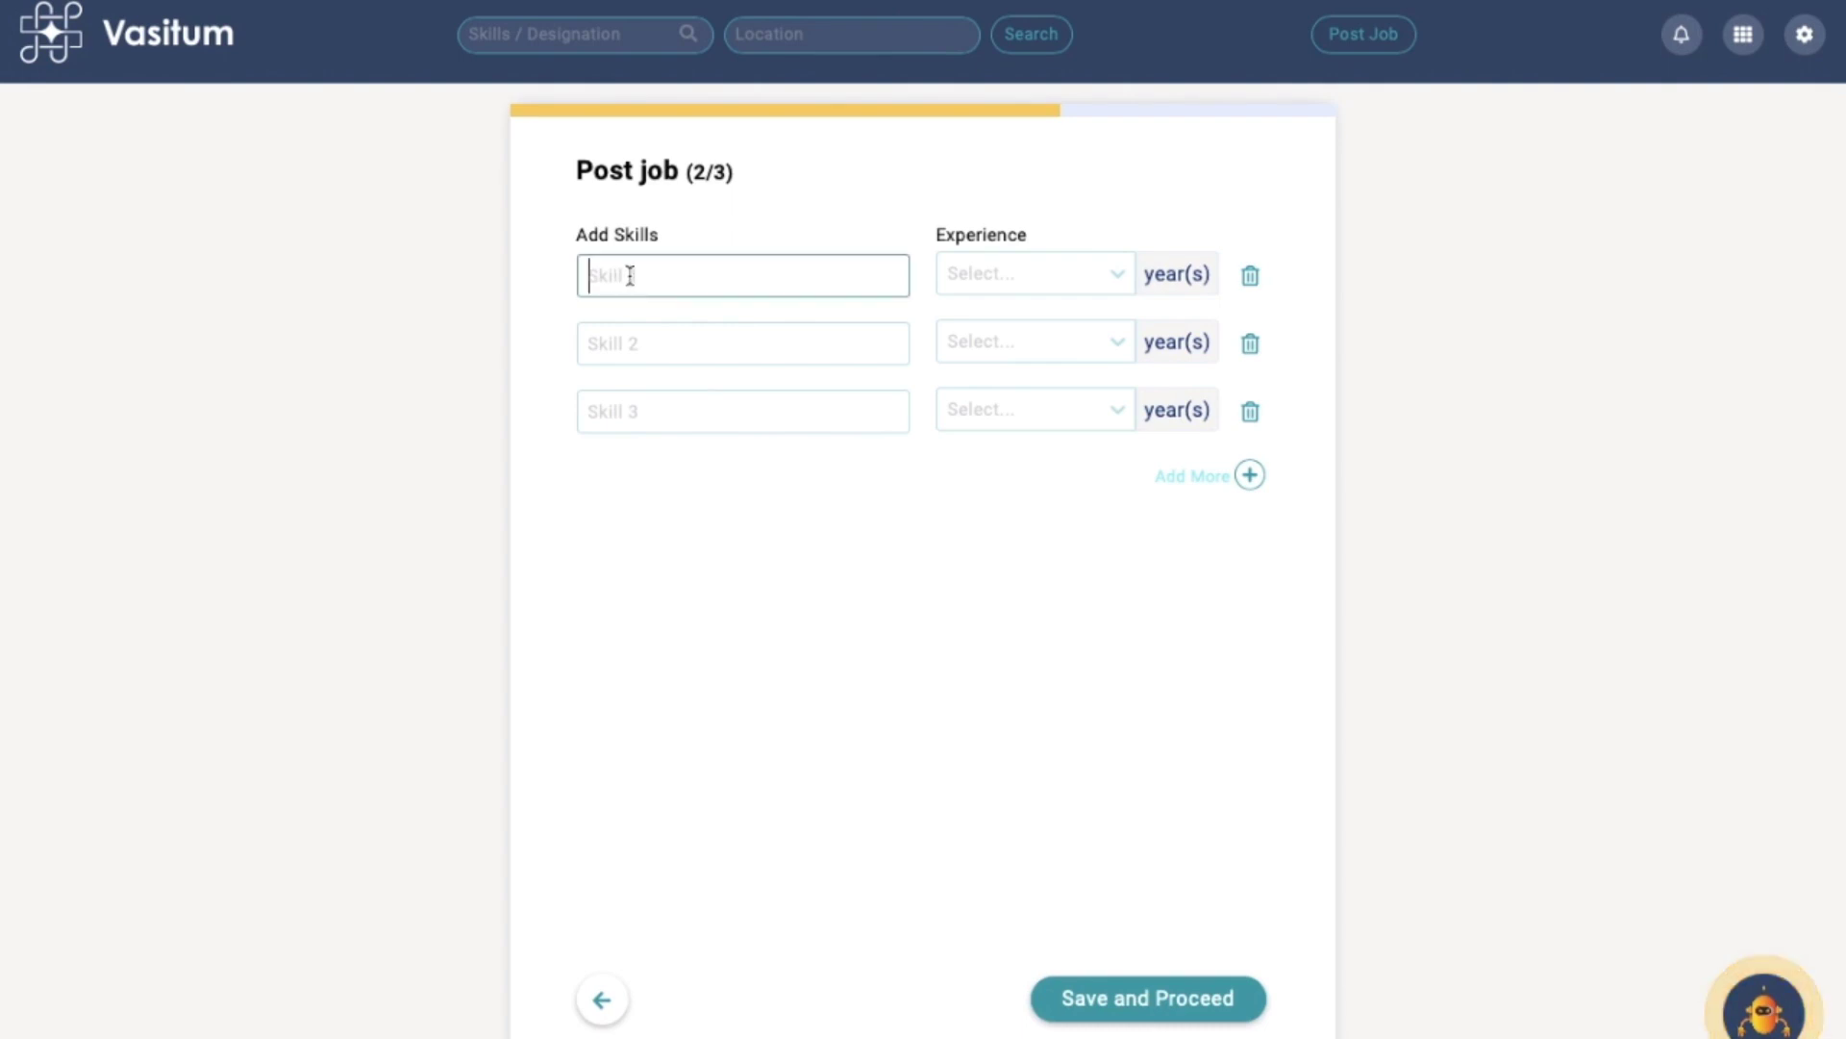
pyautogui.write('Creat')
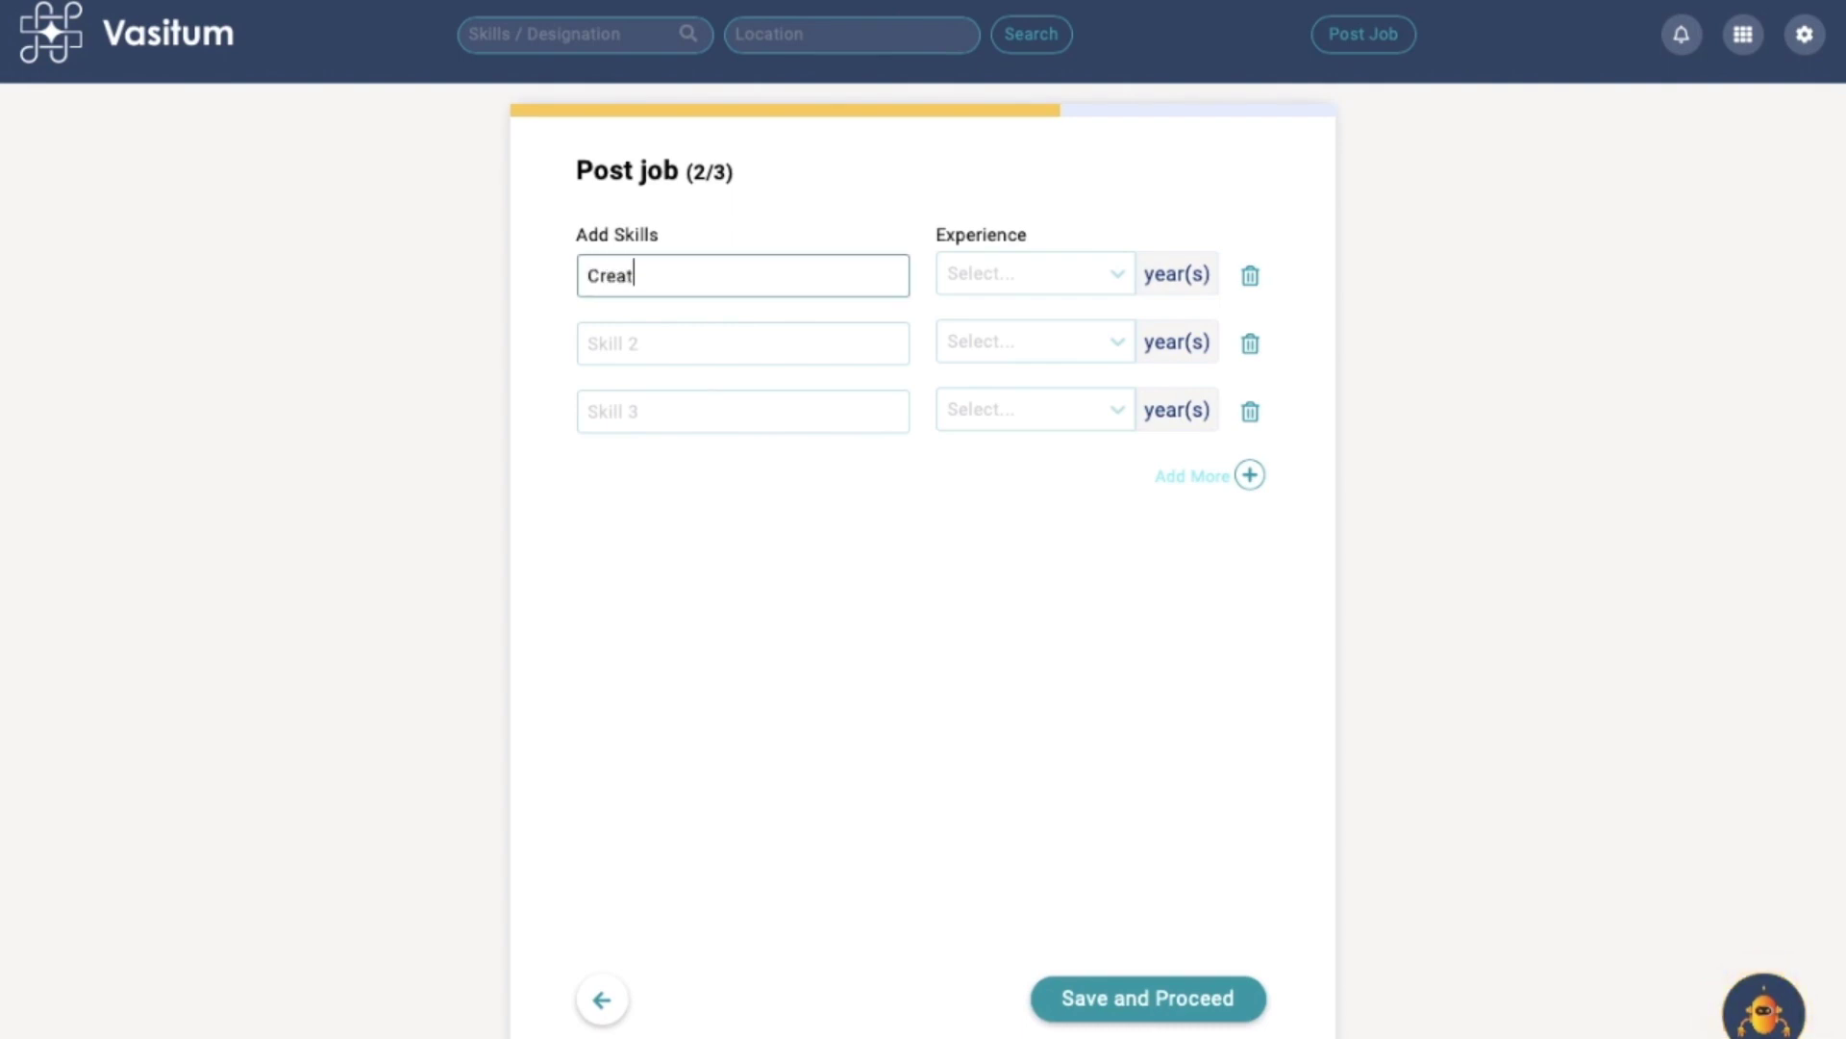
pyautogui.write('ive ')
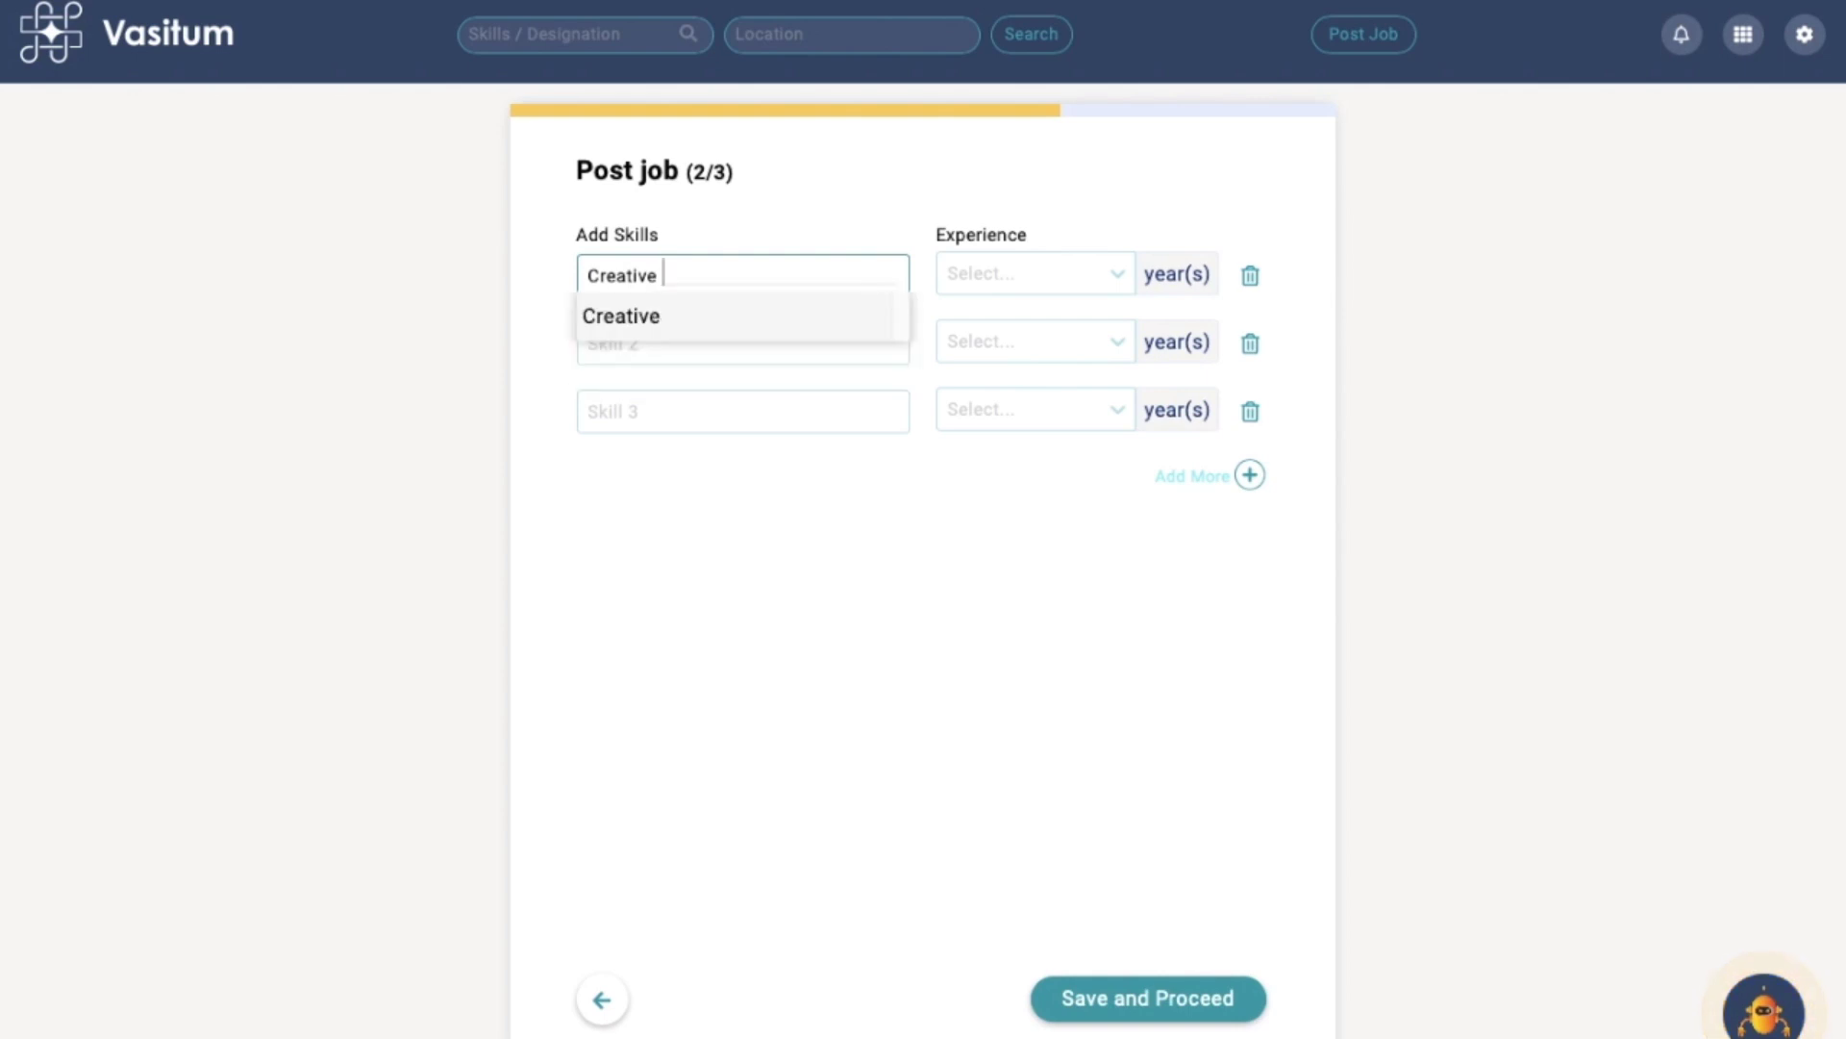
pyautogui.write('writing')
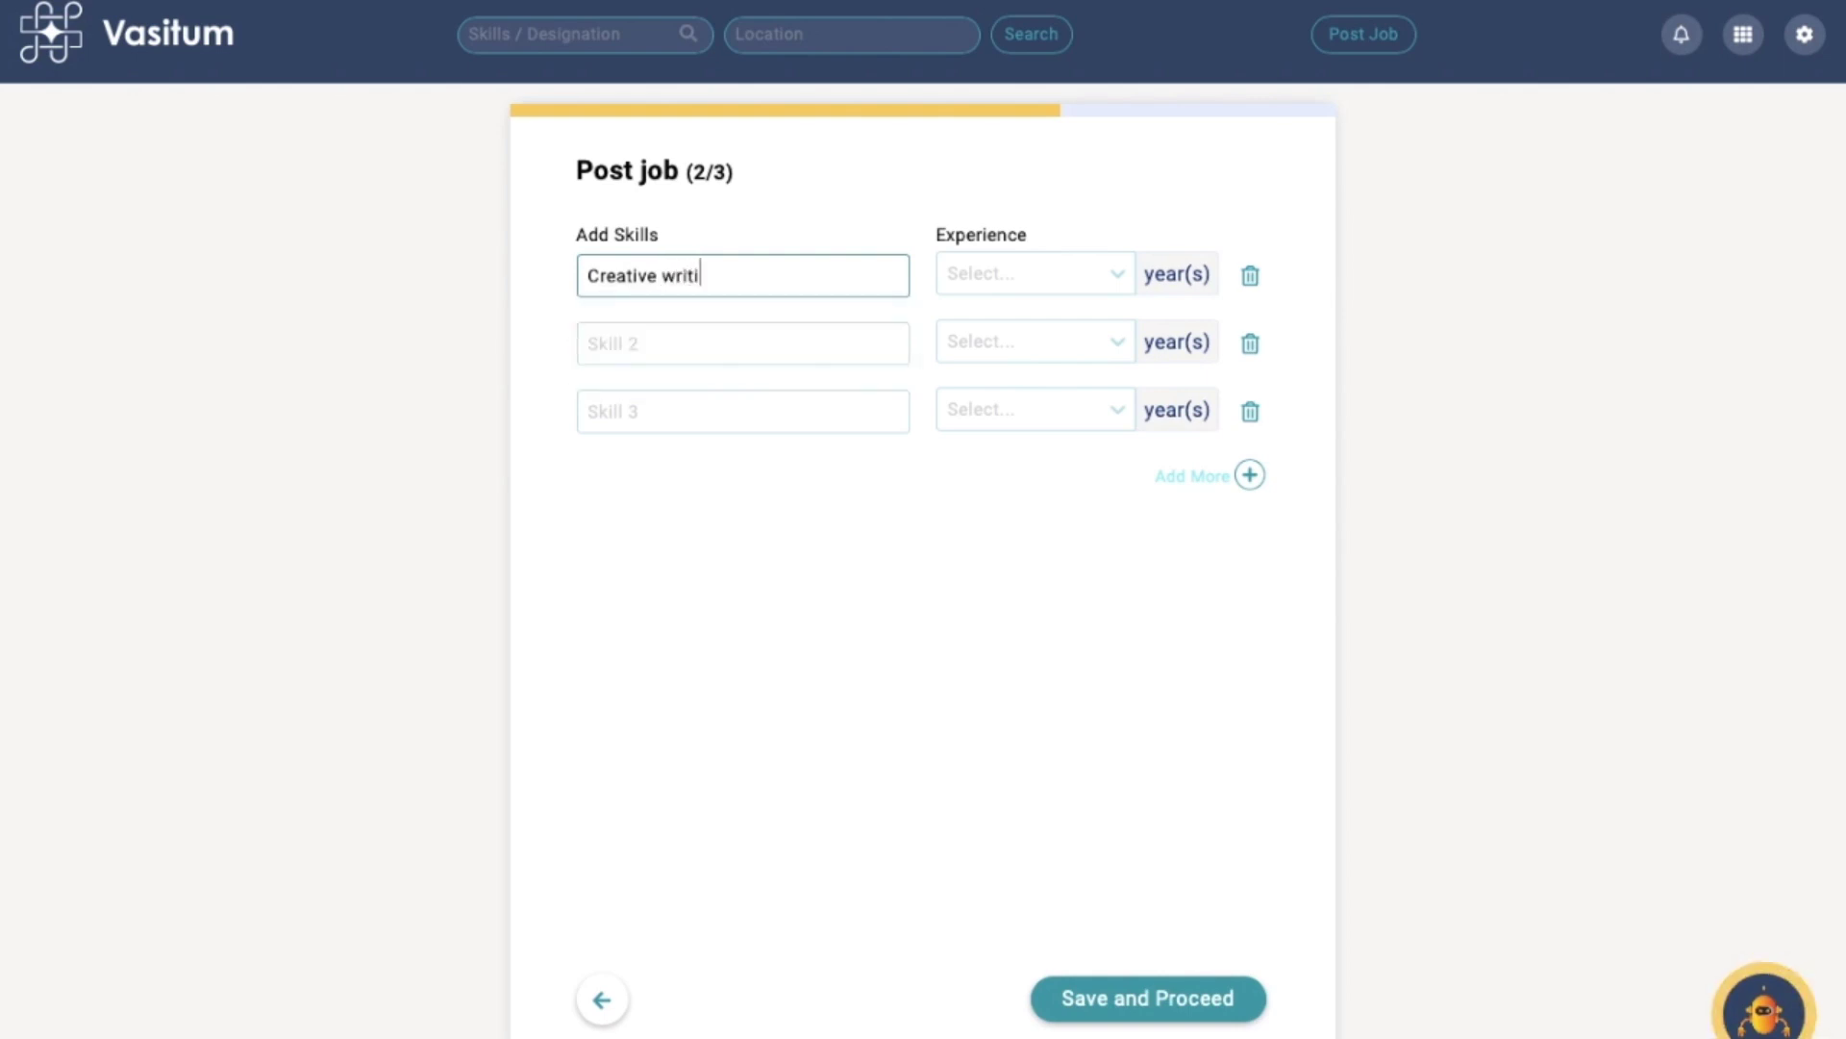
pyautogui.click(742, 344)
pyautogui.write('Busine')
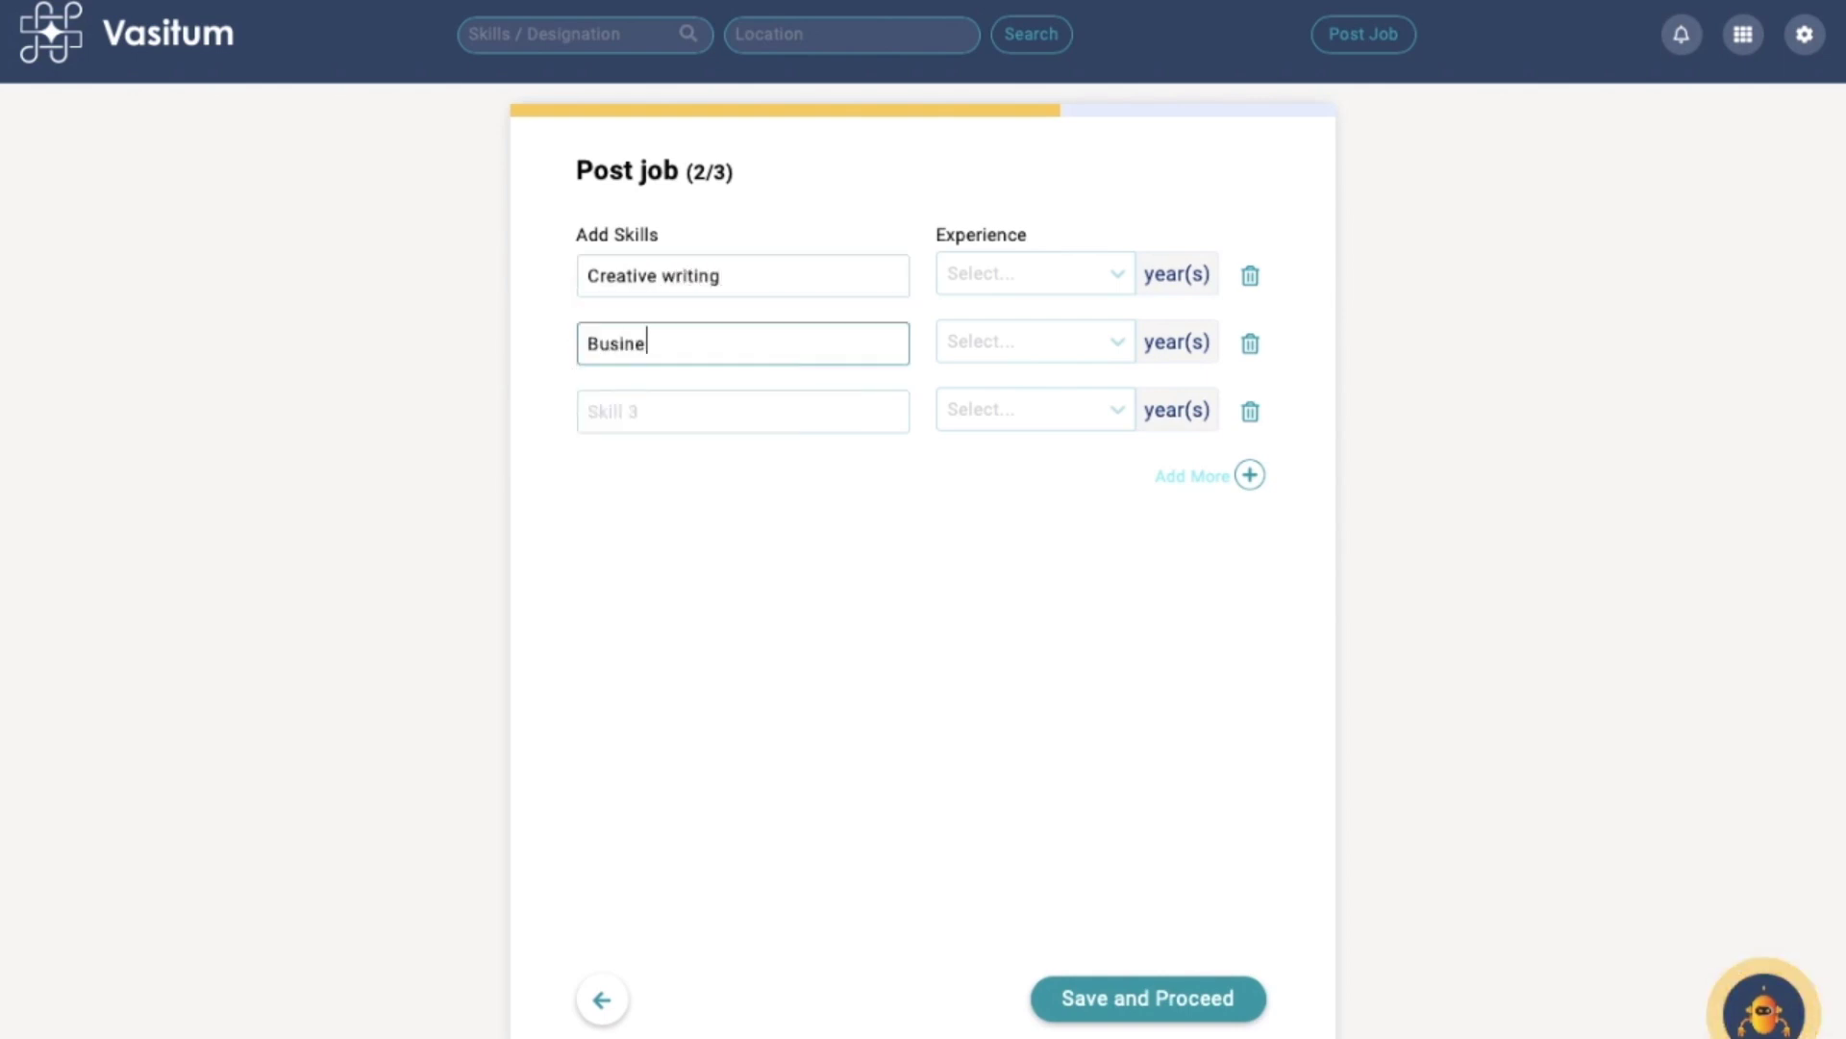
pyautogui.write('ss style')
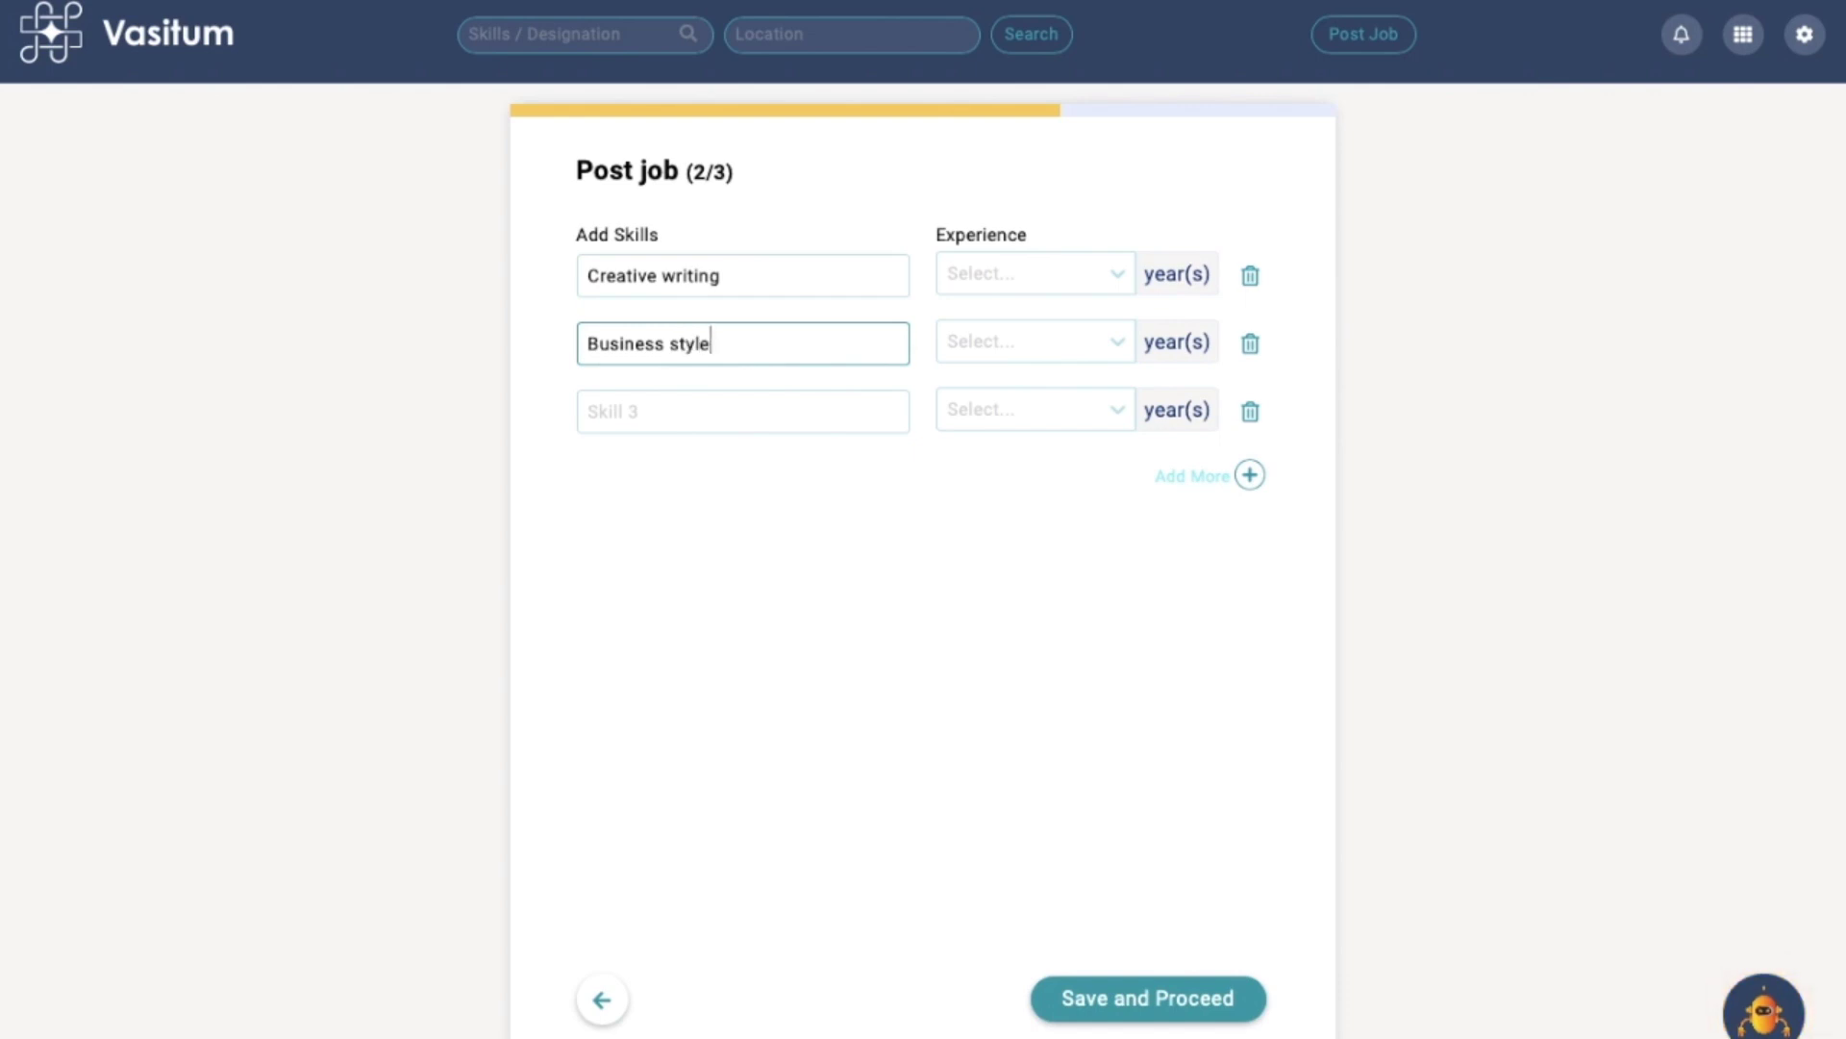
pyautogui.click(625, 429)
pyautogui.write('Cop')
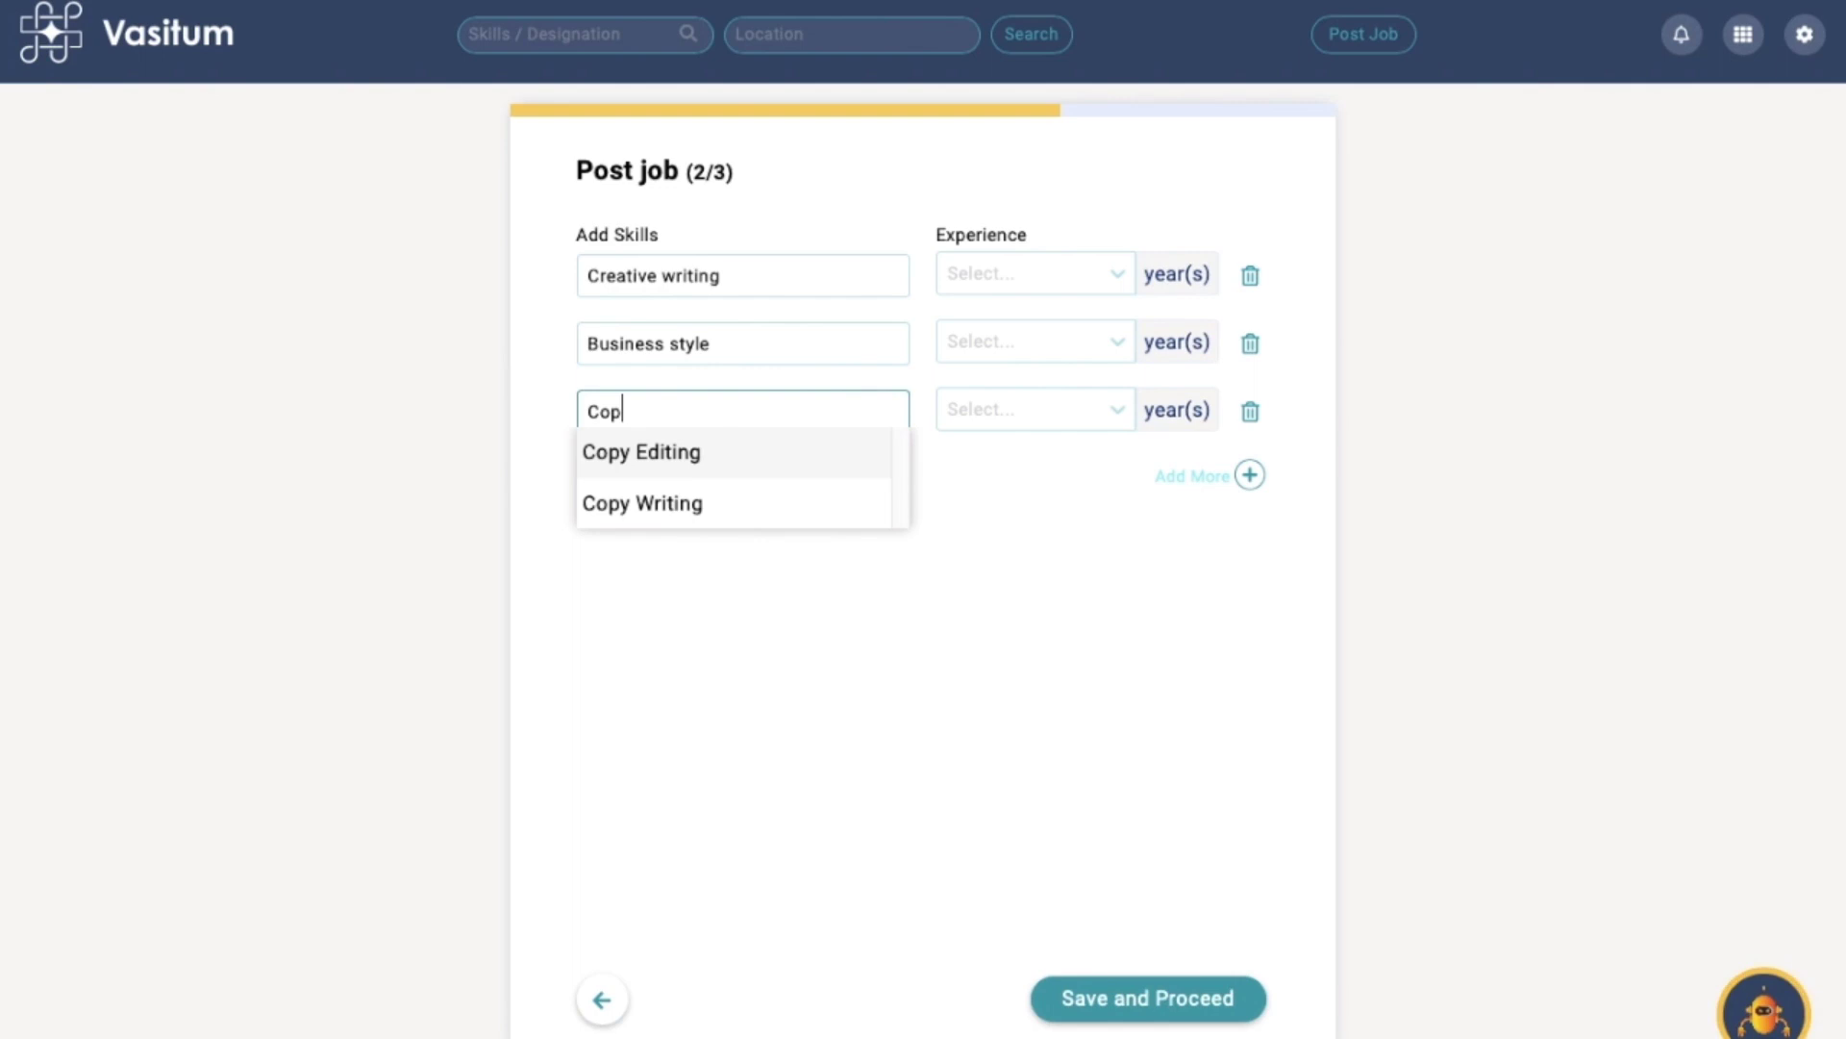
pyautogui.click(697, 456)
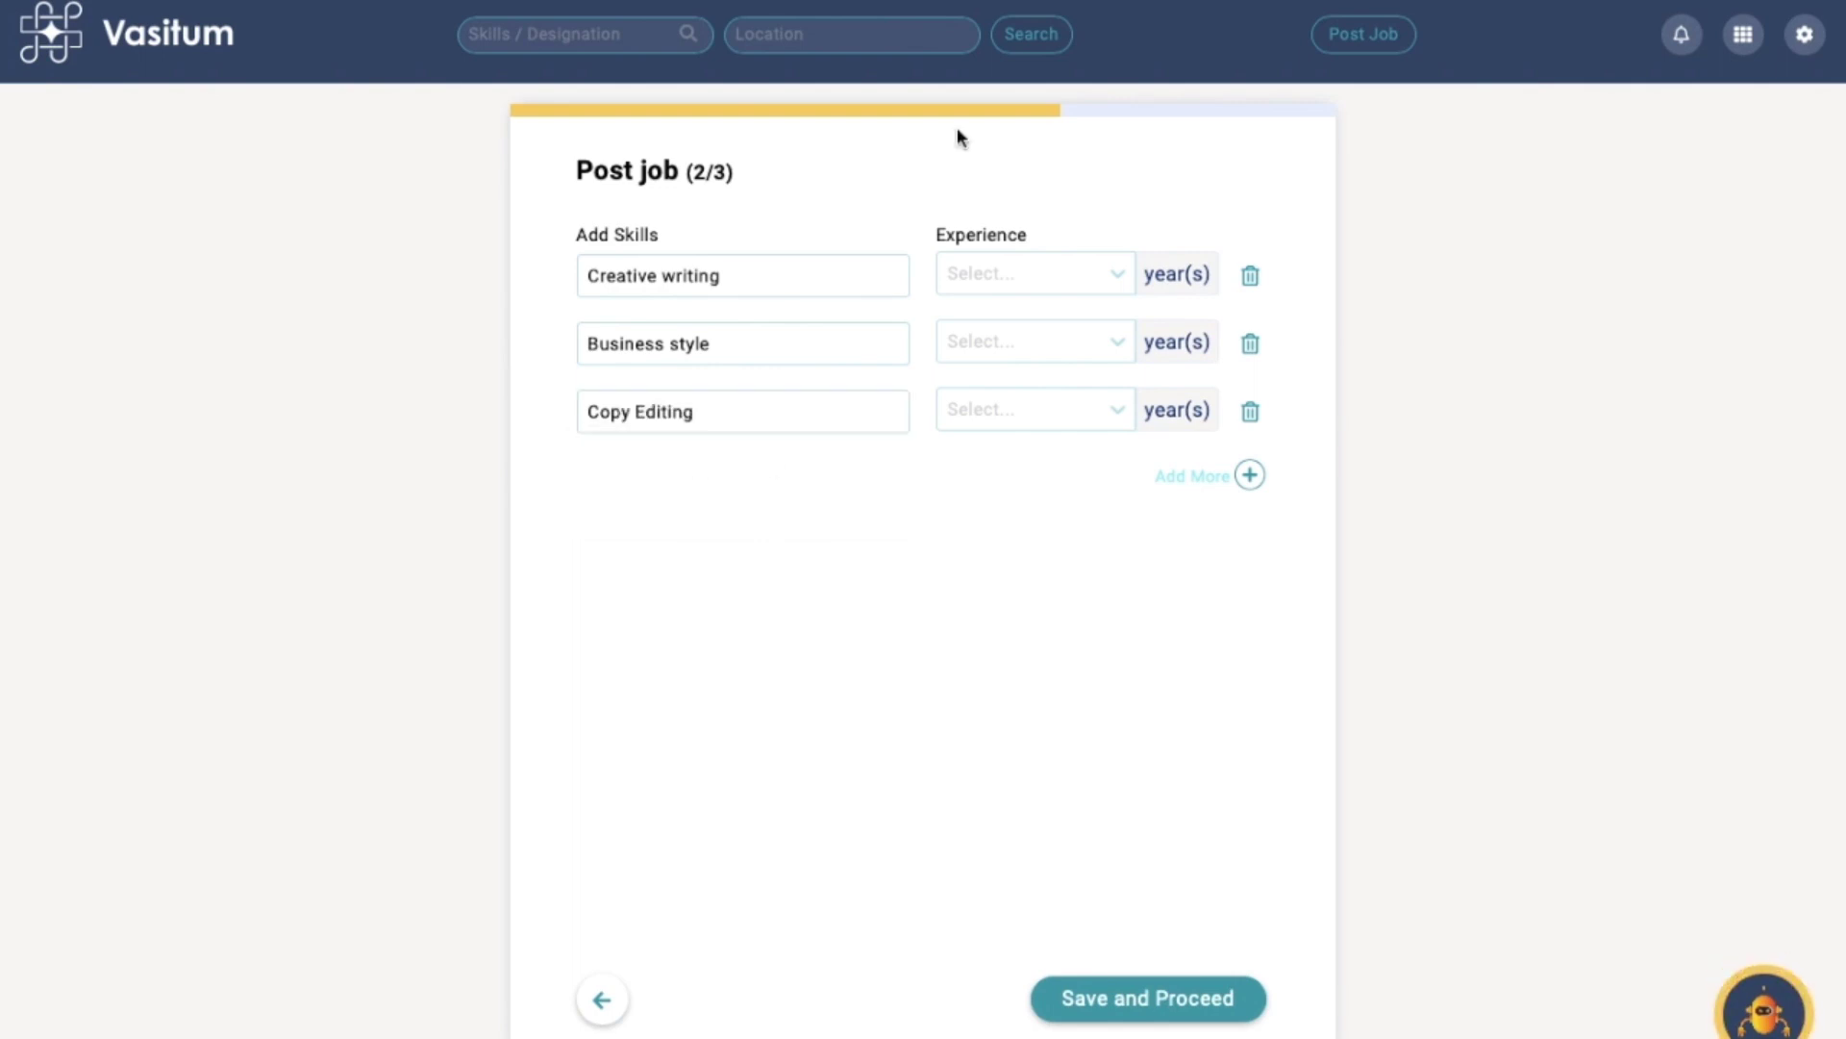
# Step: Require 4 years of experience for each of the three skills
pyautogui.click(1072, 289)
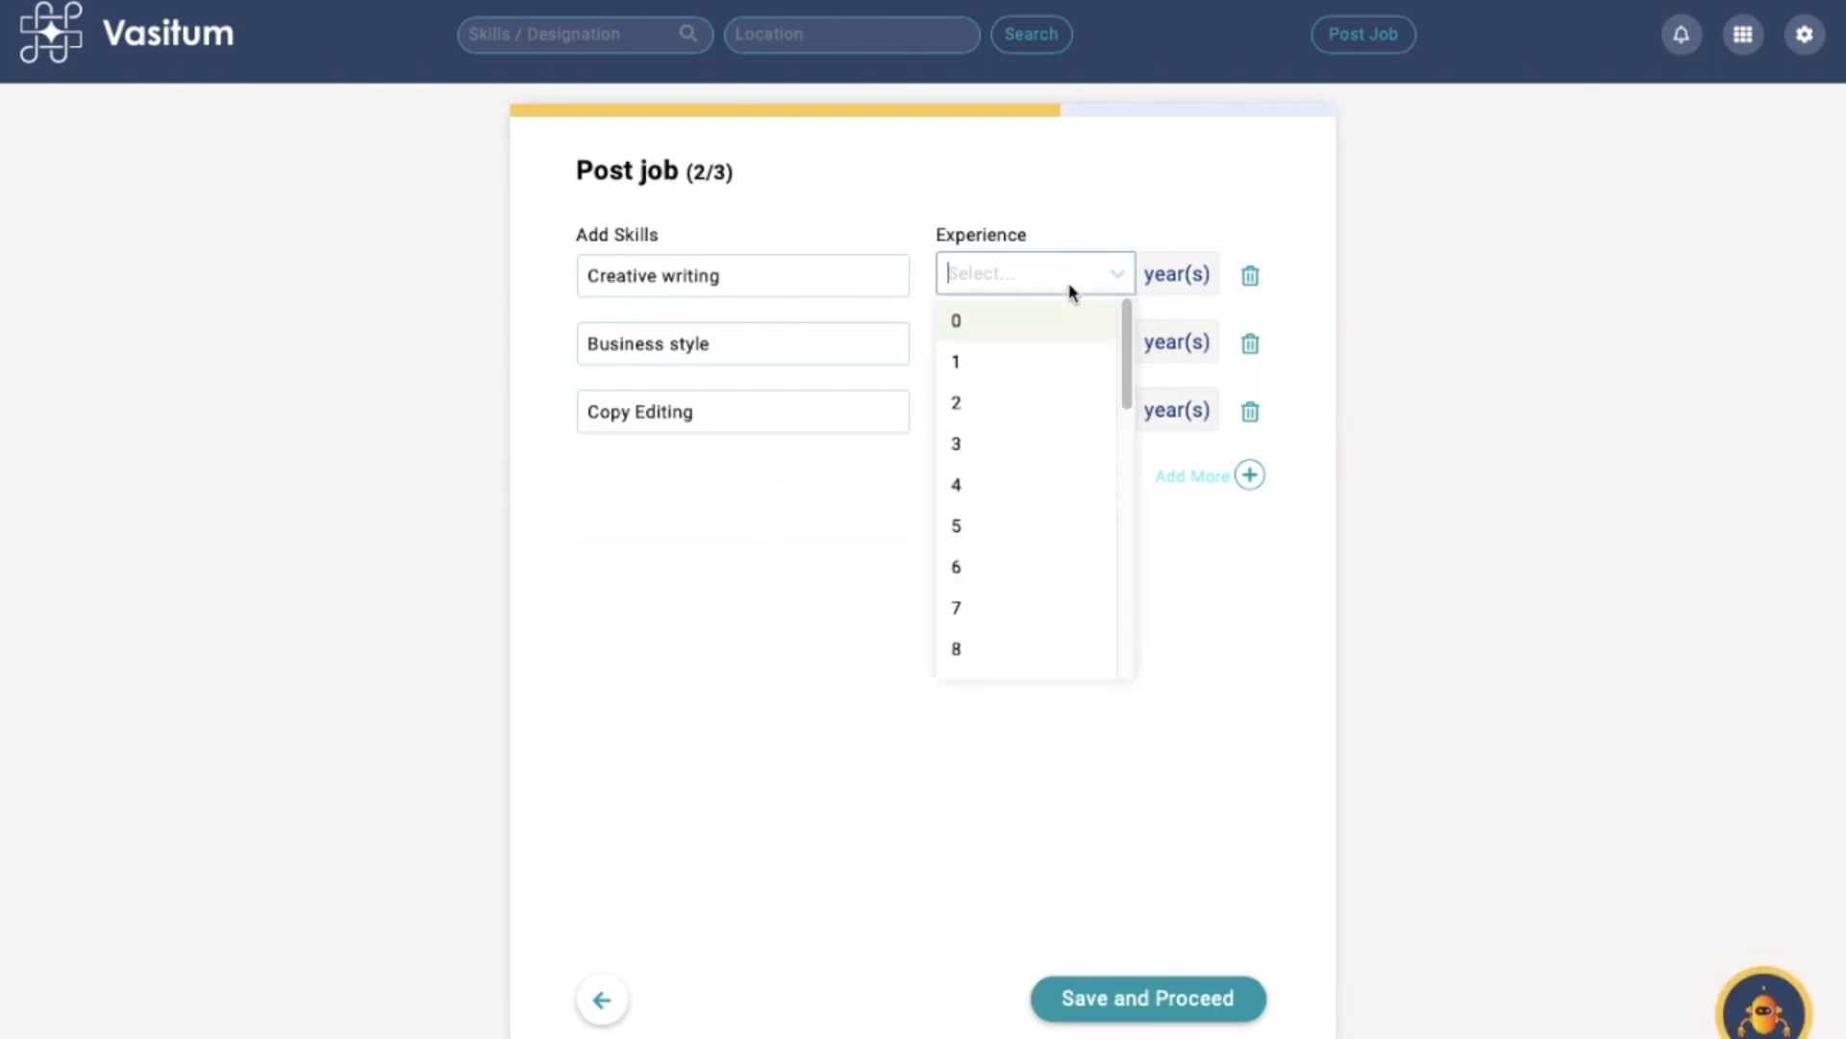
pyautogui.click(1048, 480)
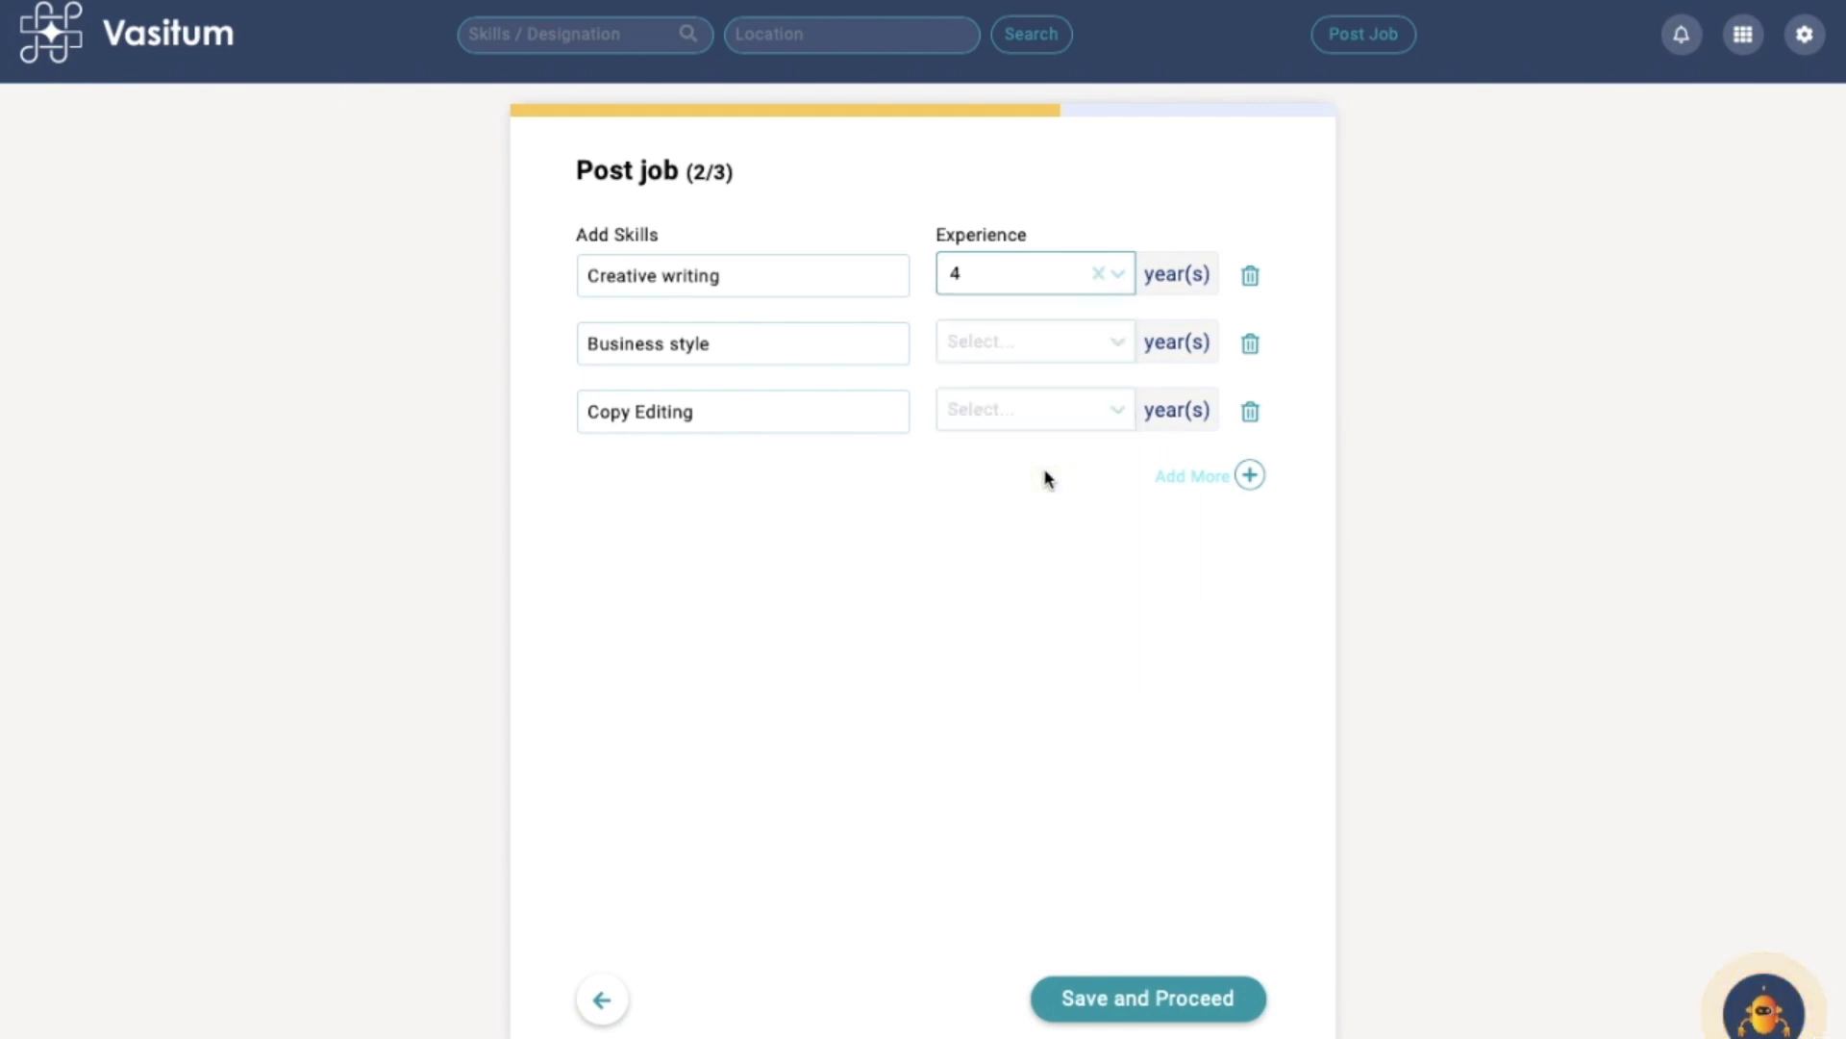
pyautogui.click(1002, 354)
pyautogui.click(999, 545)
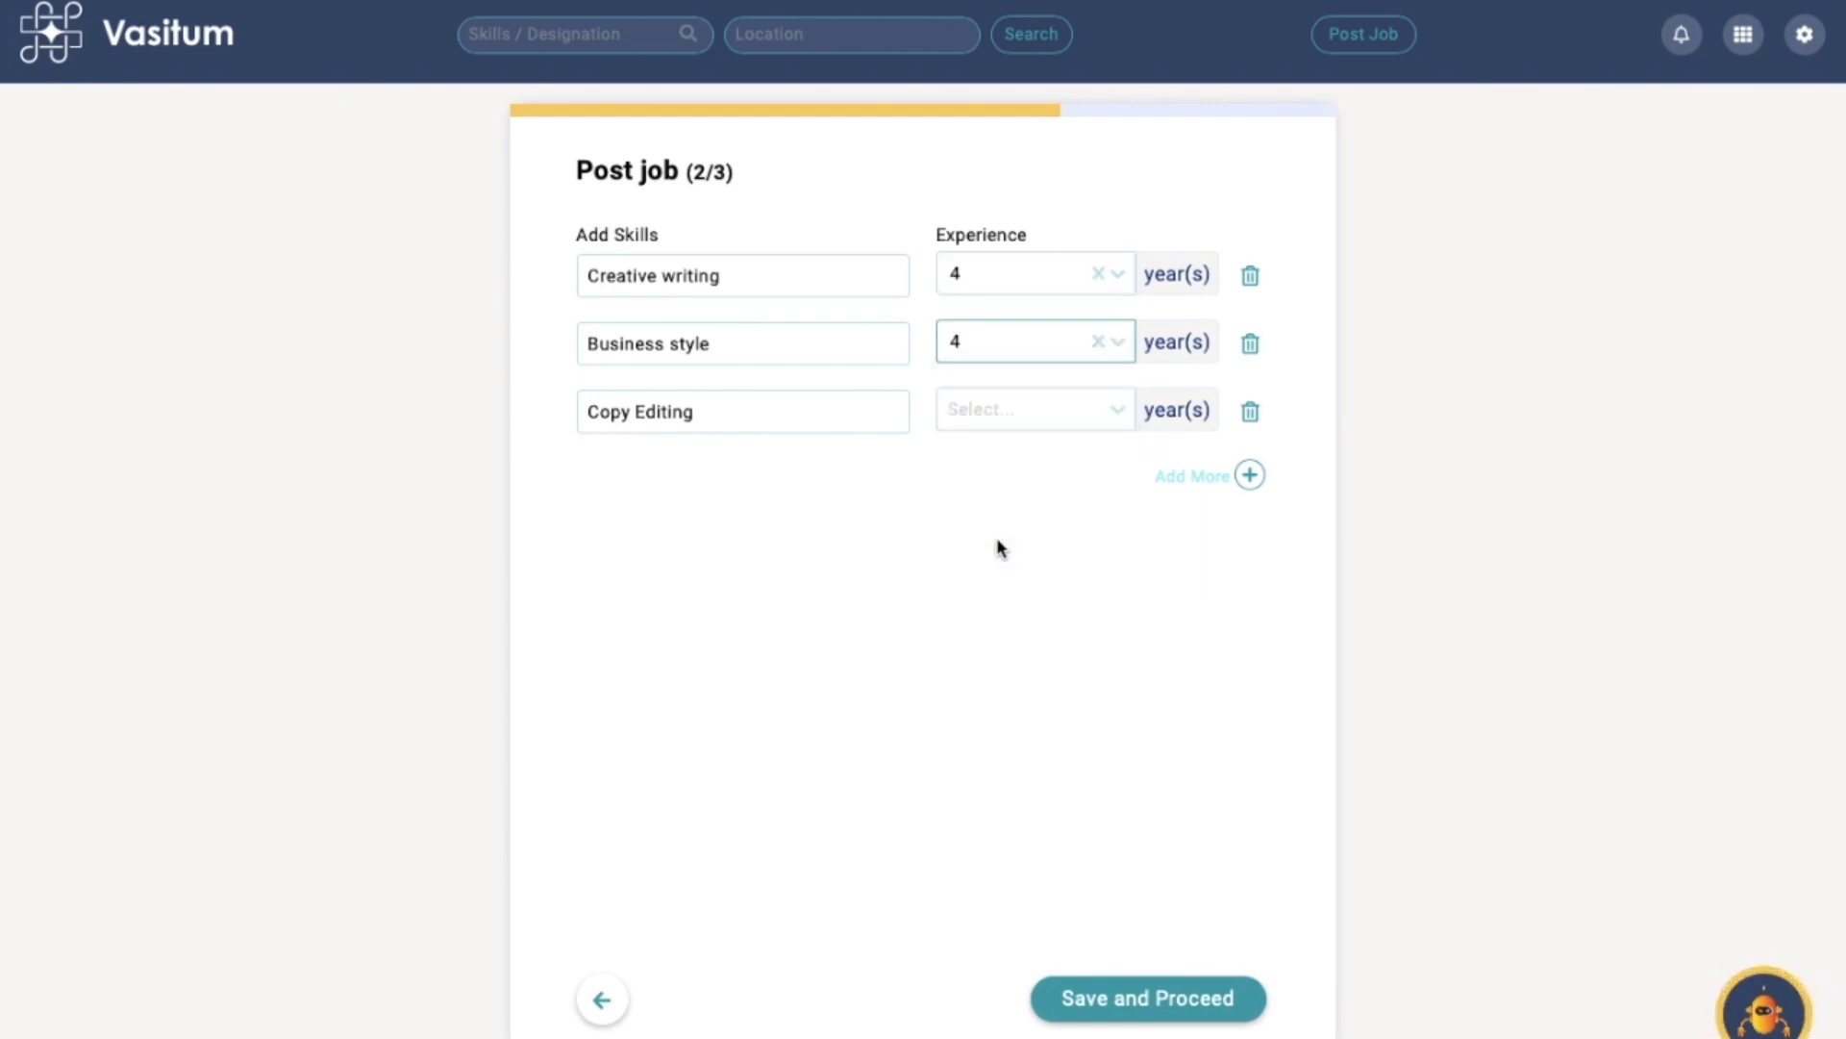
pyautogui.click(981, 423)
pyautogui.click(994, 624)
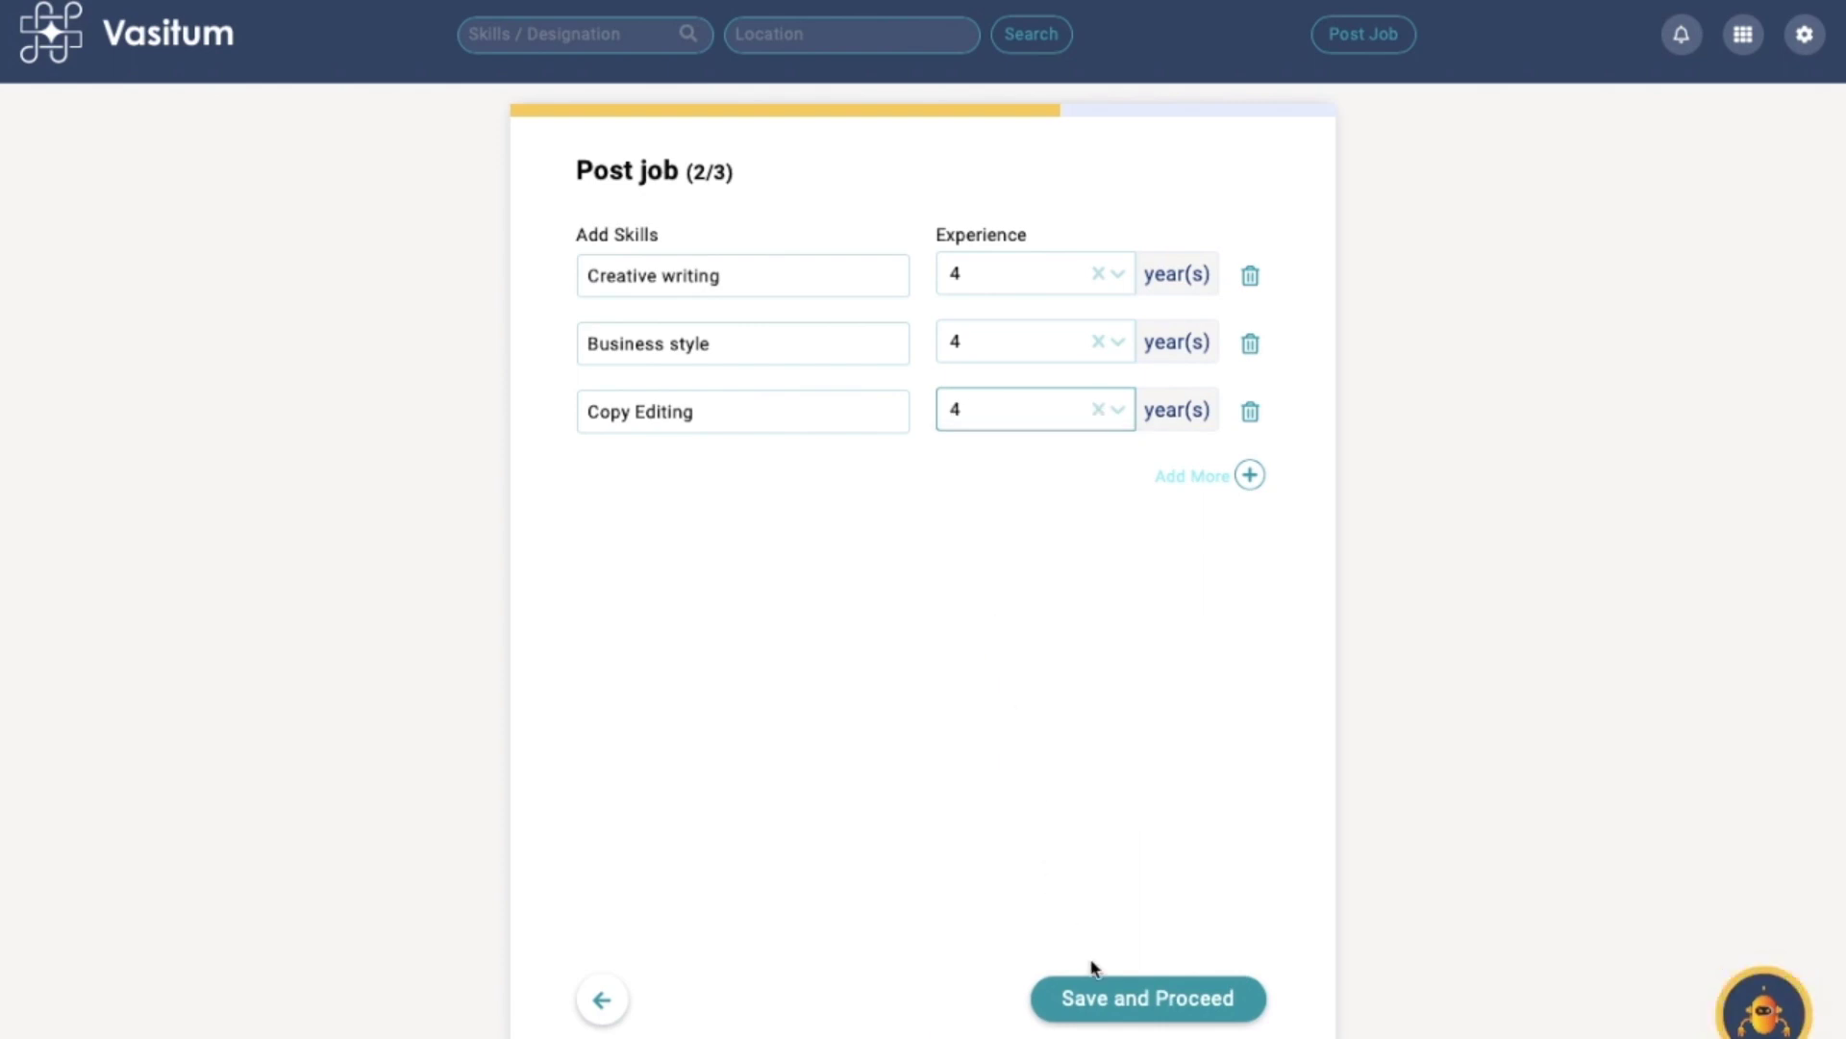
# Step: Write the job description bullets '- Deadlines' and 'Quick with content creation', then save
pyautogui.click(1107, 1001)
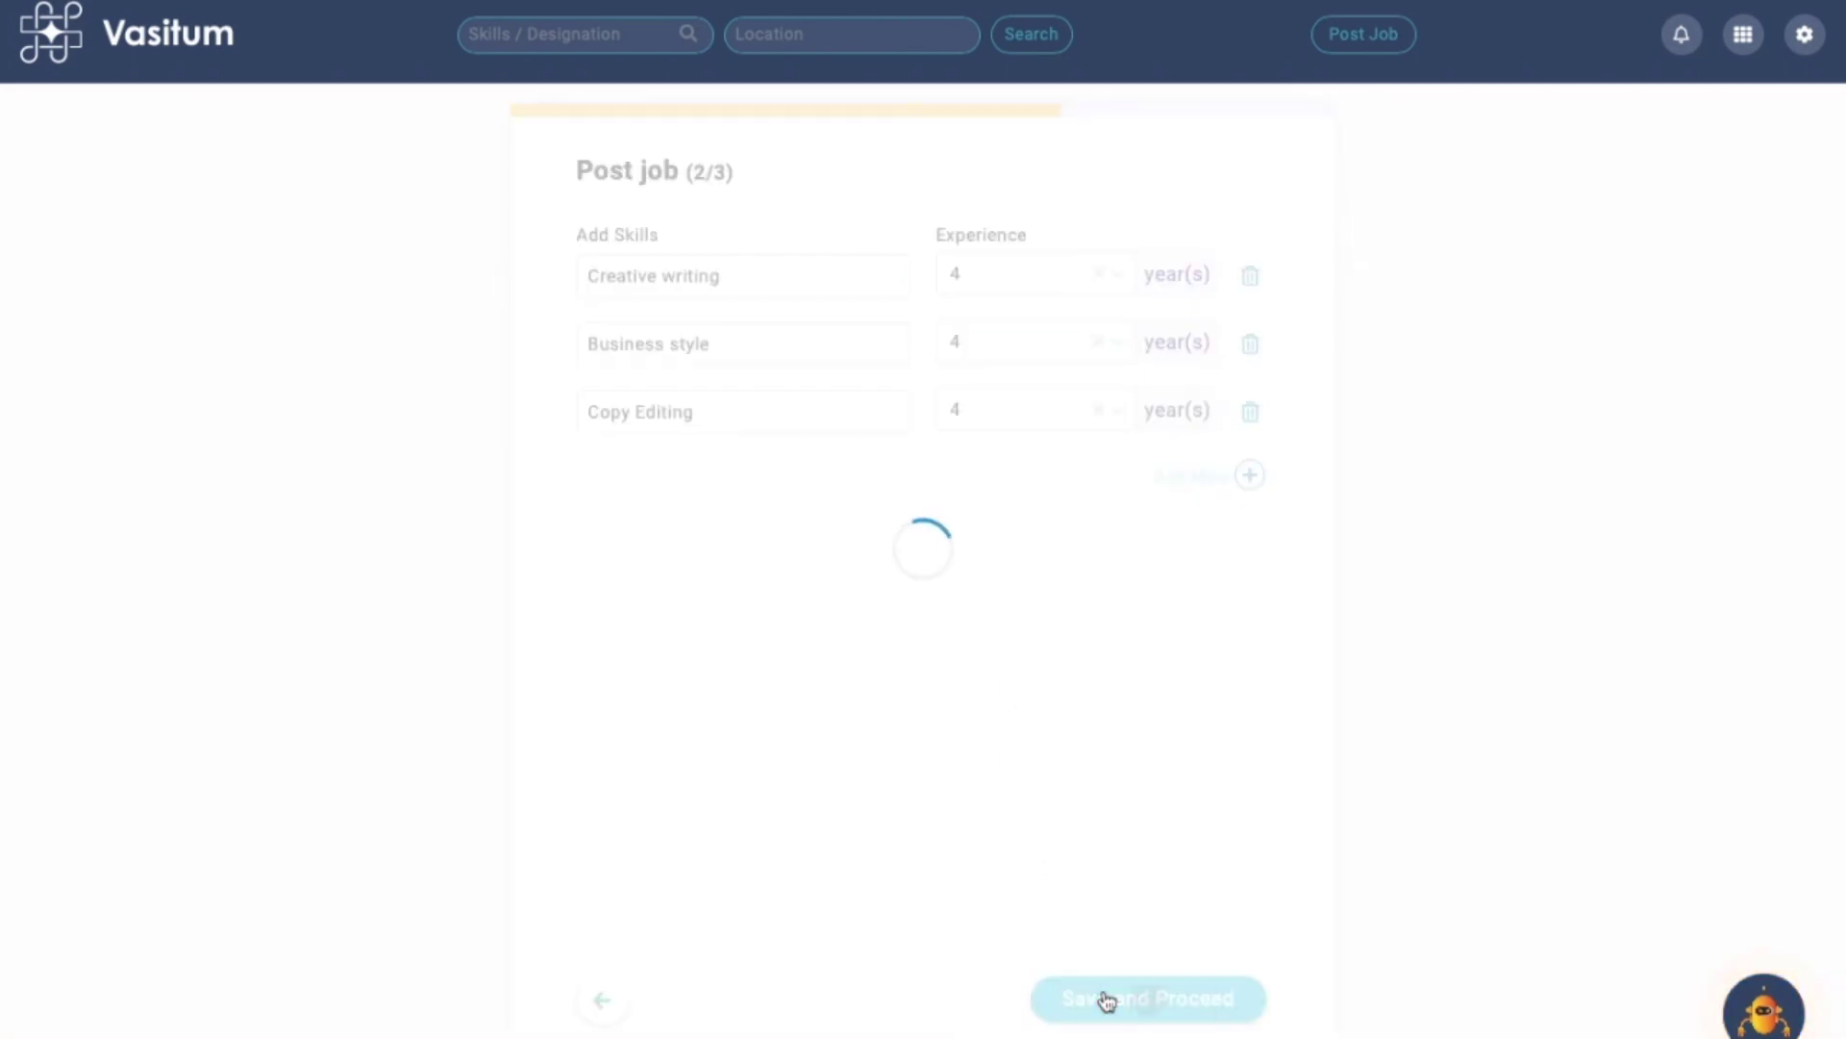
pyautogui.click(724, 368)
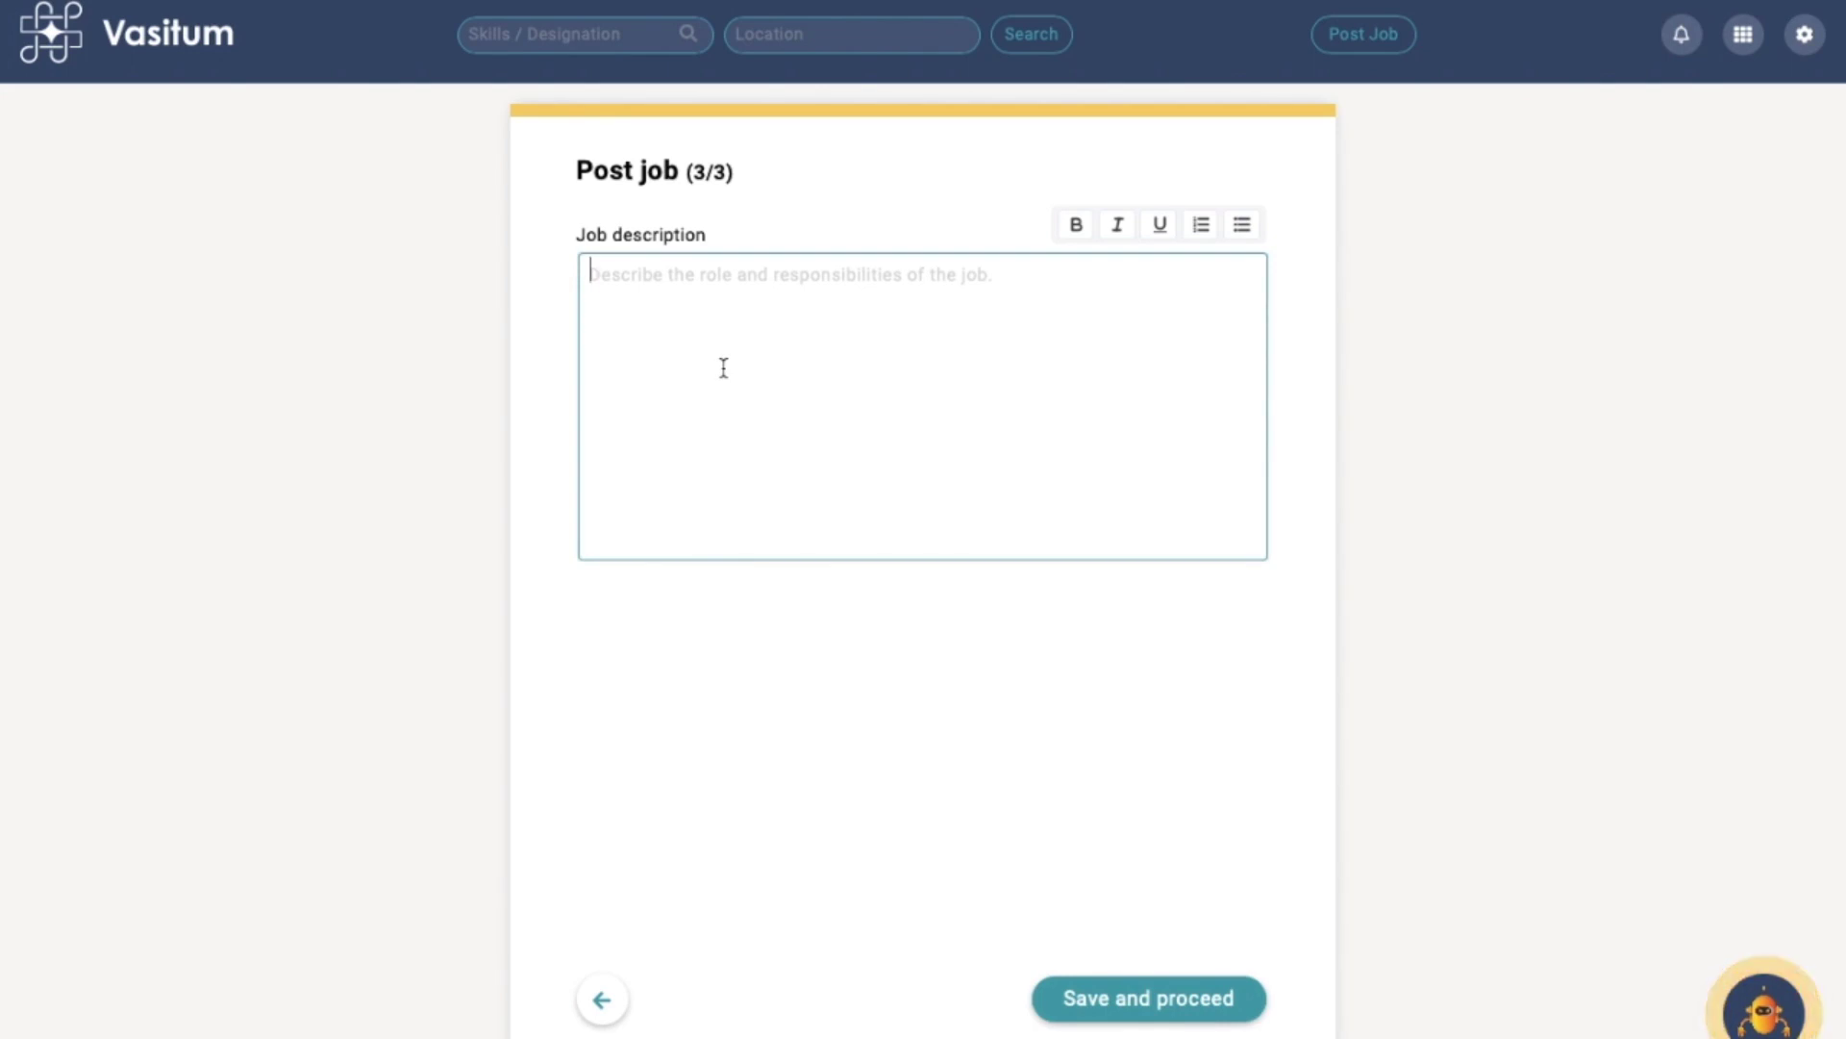
pyautogui.write('- Dead')
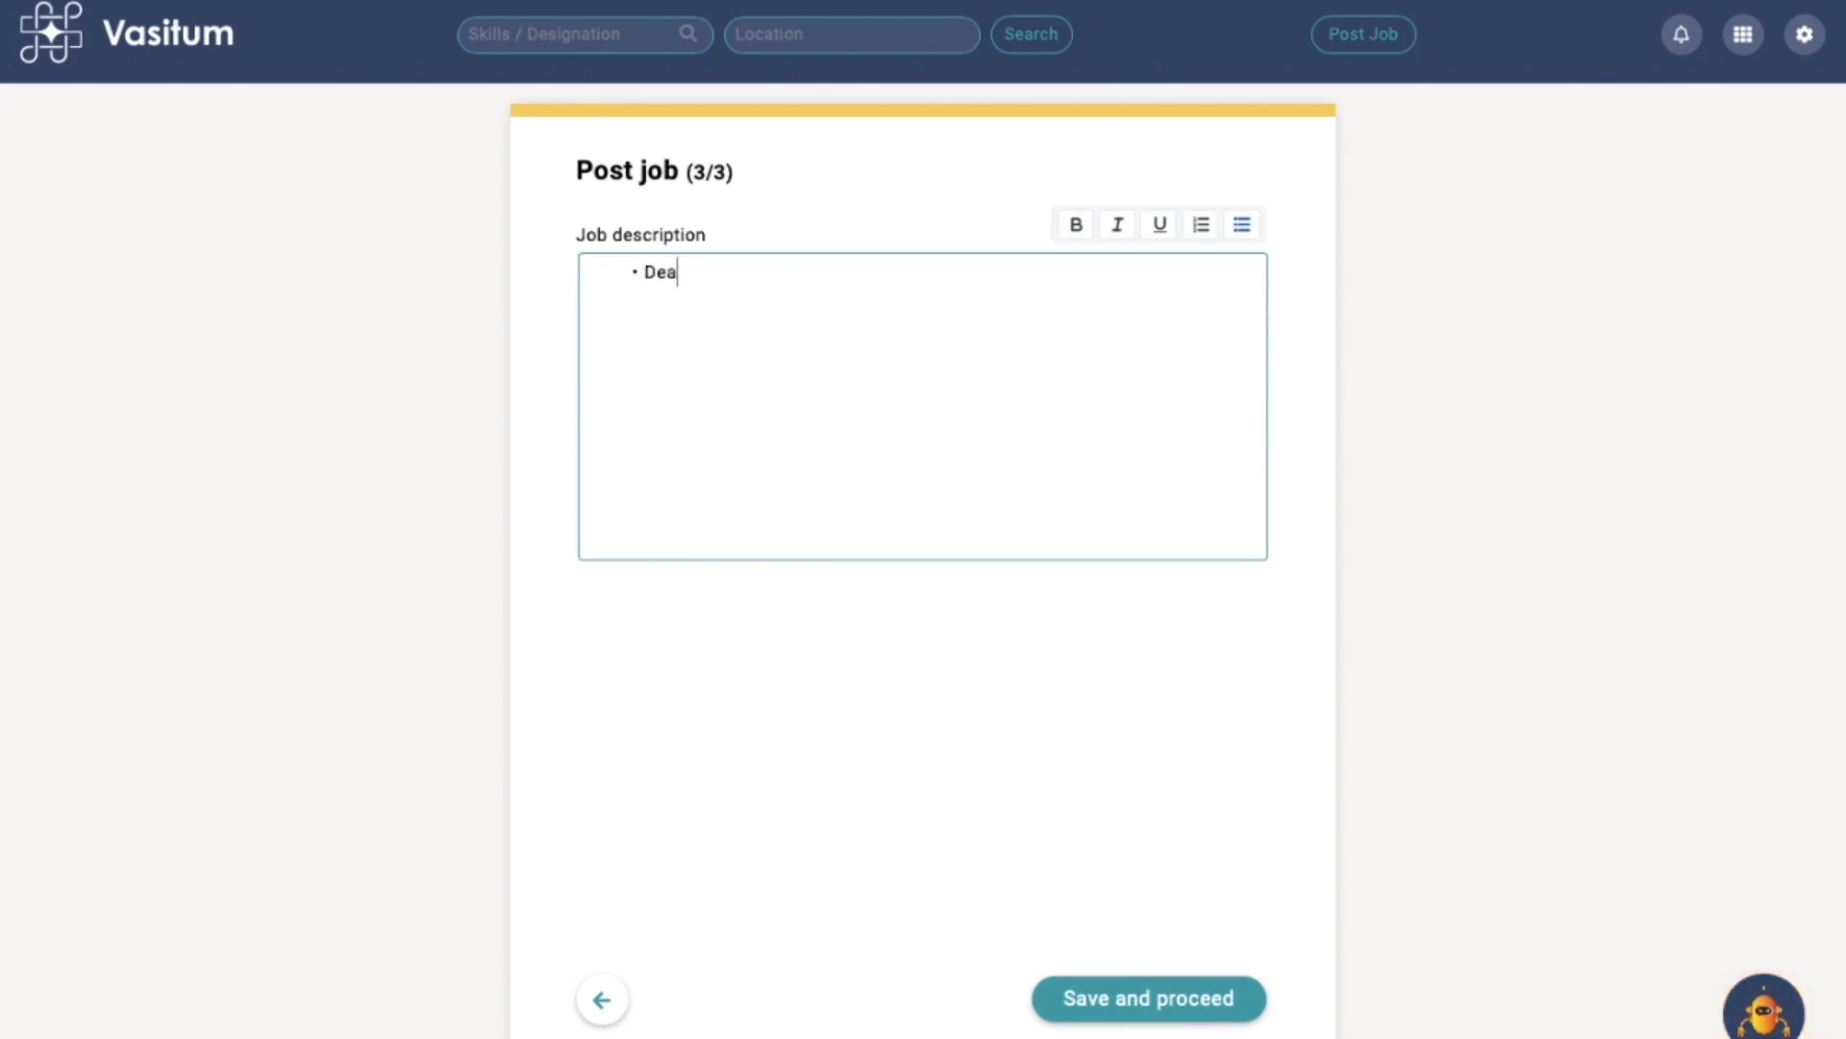
pyautogui.write('lines')
pyautogui.press('Return')
pyautogui.write('Qu')
pyautogui.press('BackSpace')
pyautogui.press('BackSpace')
pyautogui.write('Quick with cn')
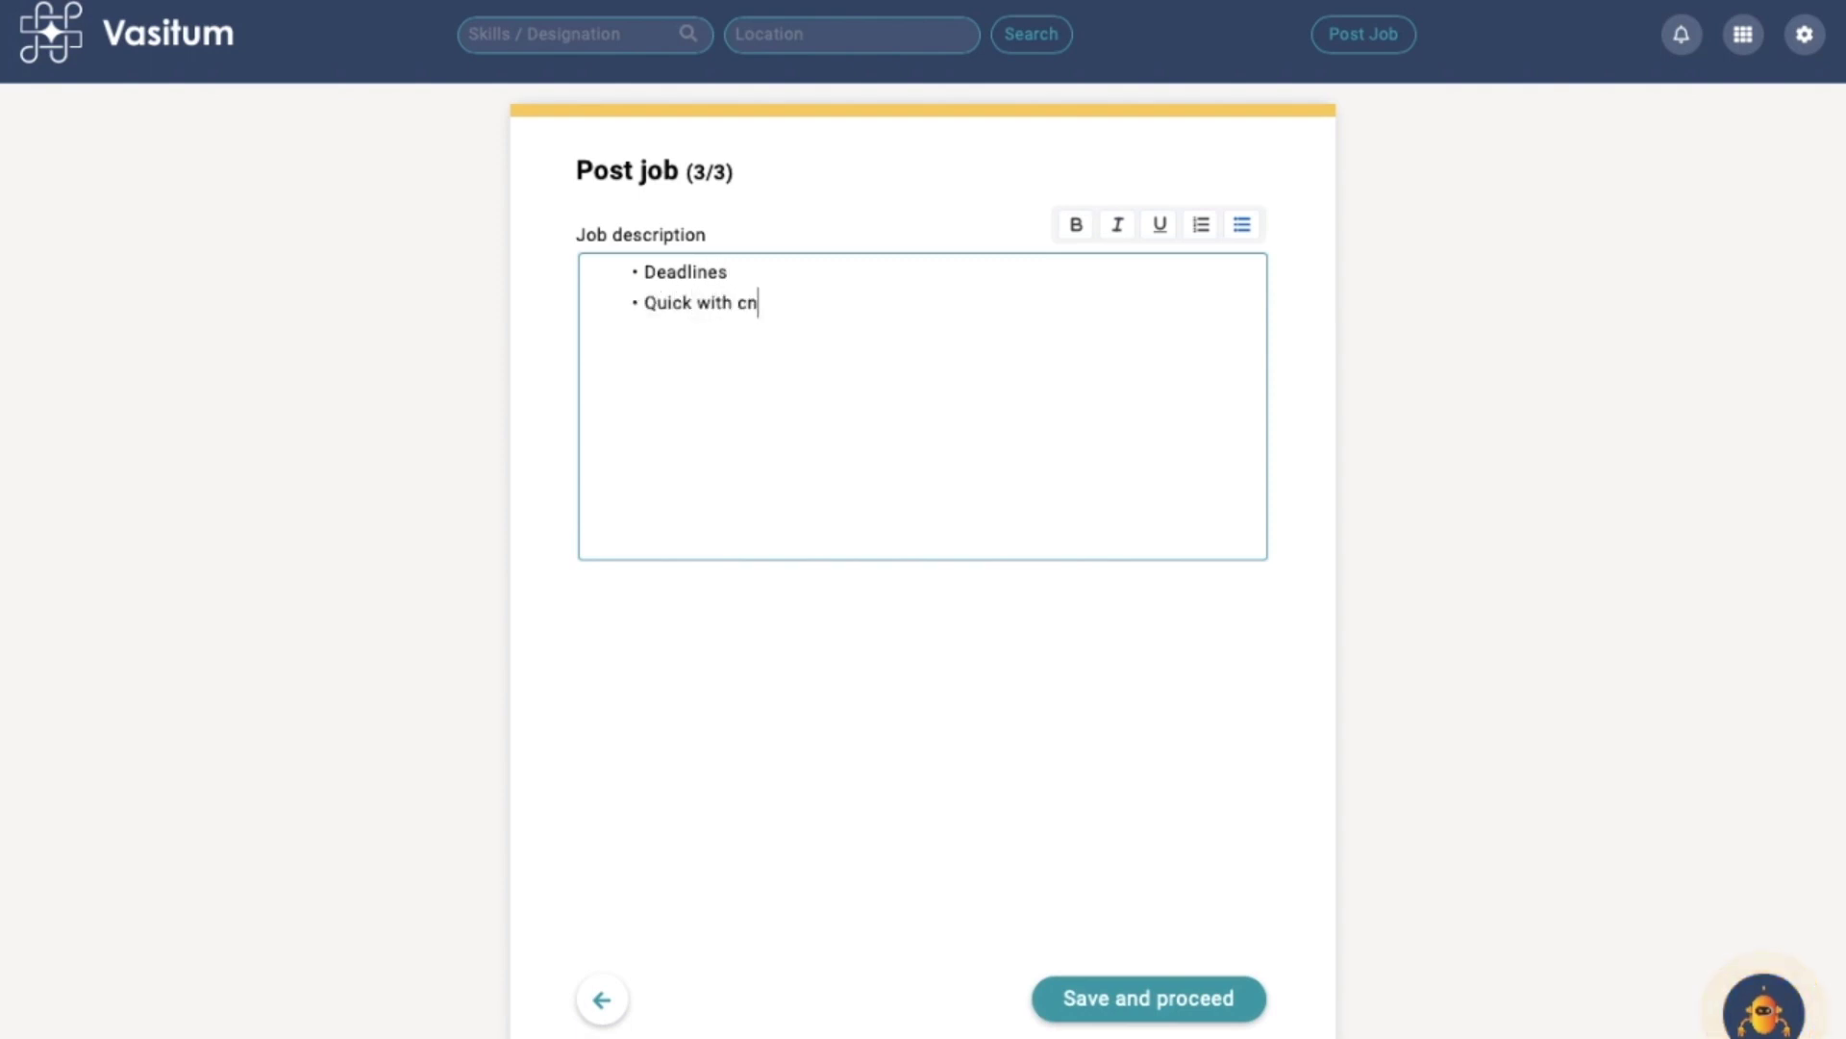
pyautogui.press('BackSpace')
pyautogui.write('ontetn')
pyautogui.press('BackSpace')
pyautogui.press('BackSpace')
pyautogui.write('nt crear')
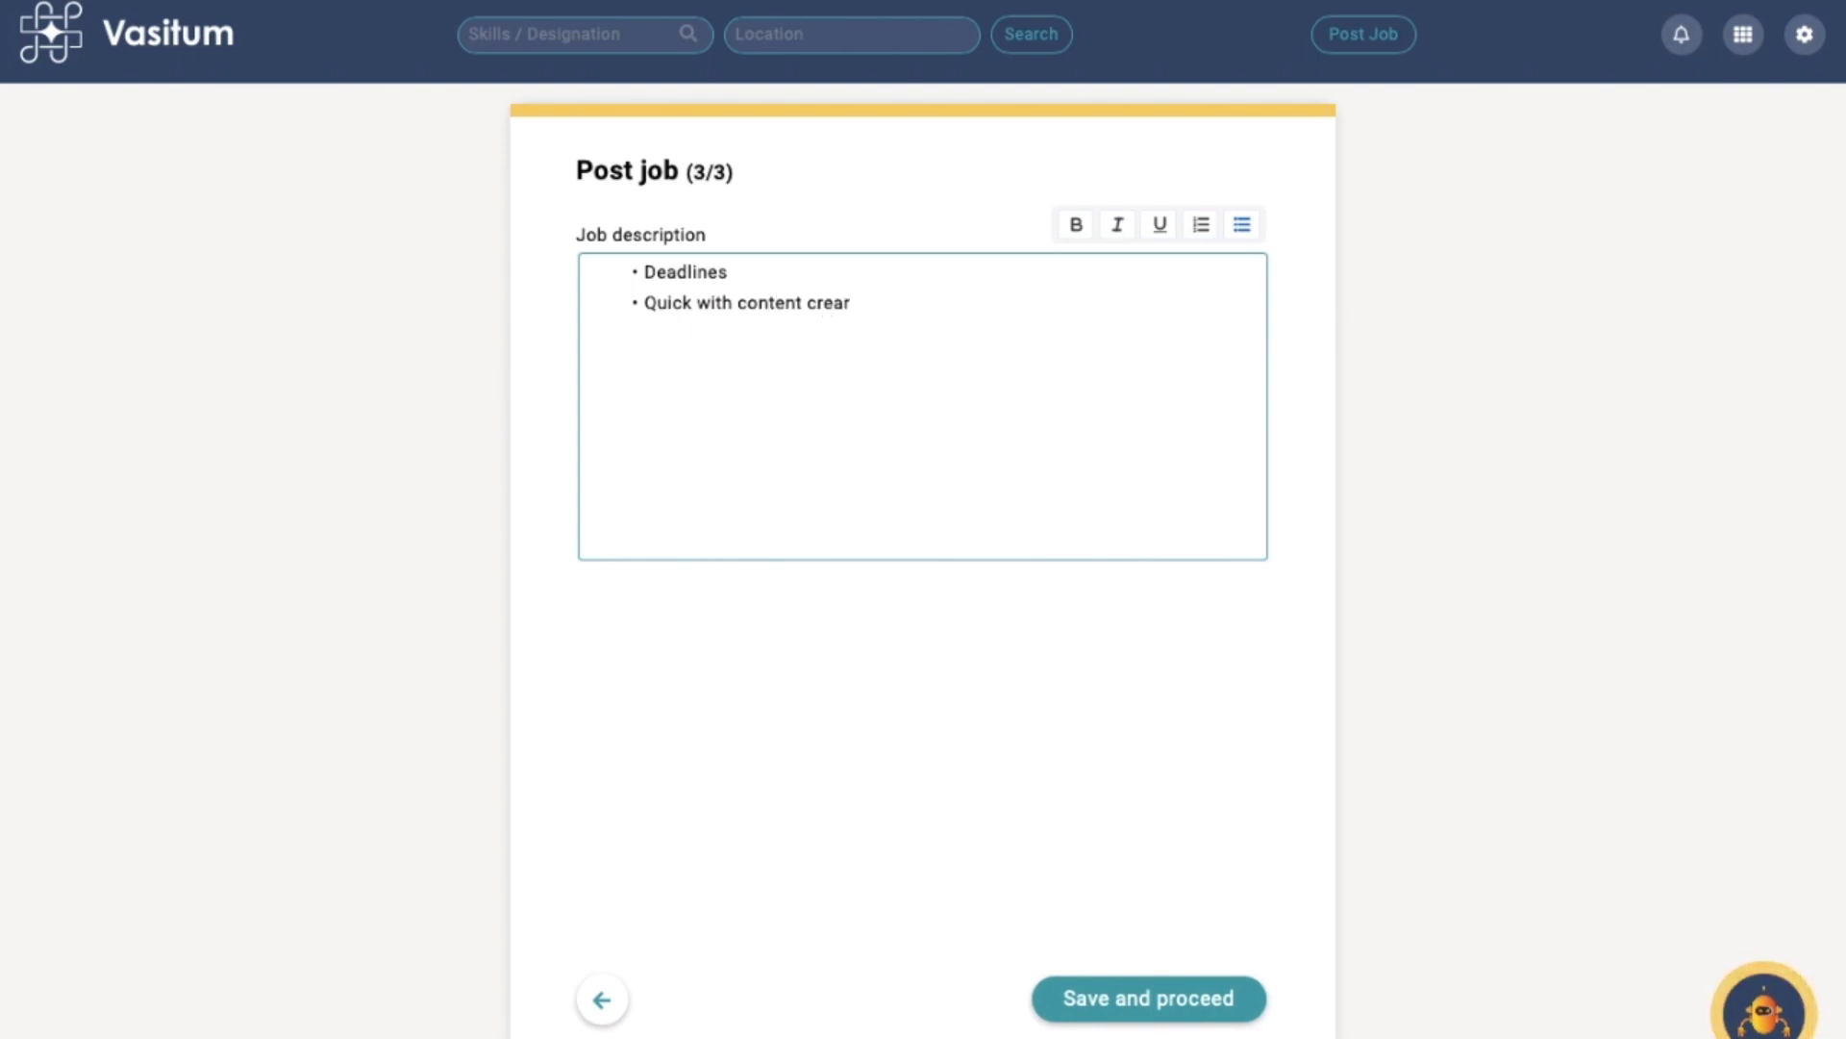
pyautogui.press('BackSpace')
pyautogui.write('tion')
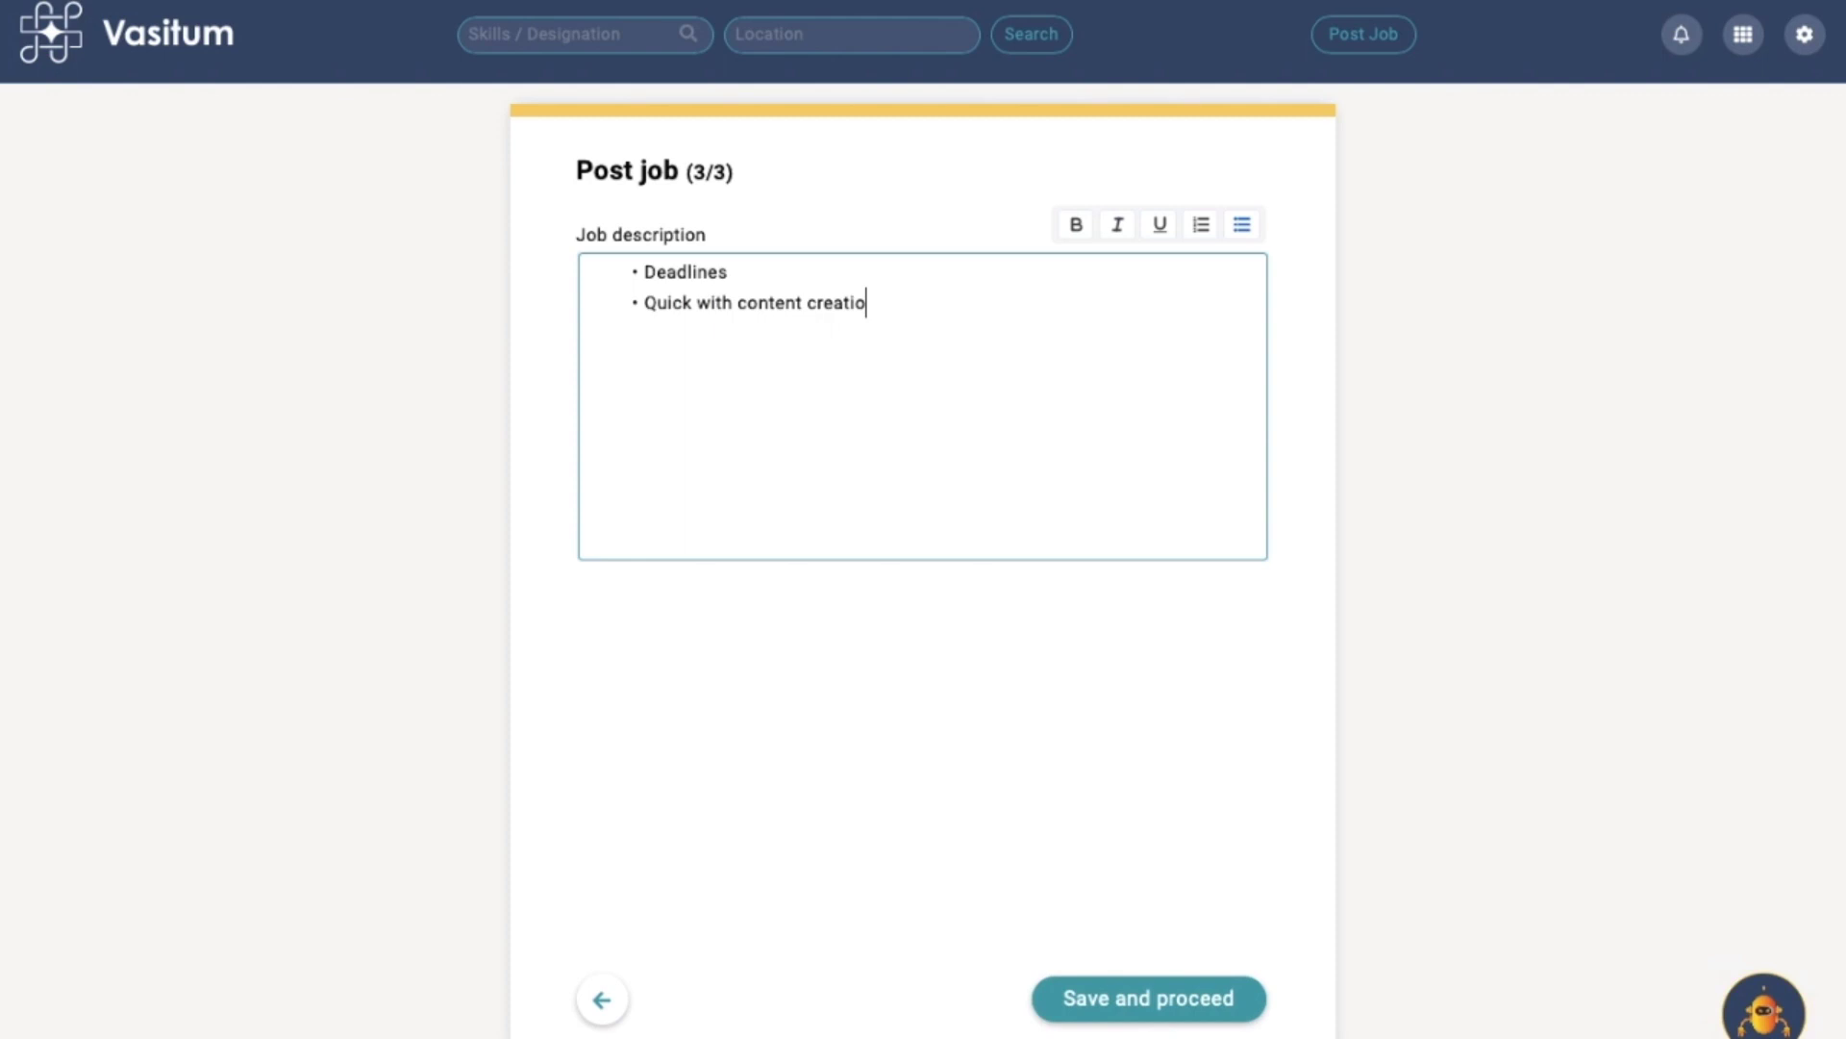
pyautogui.click(1103, 990)
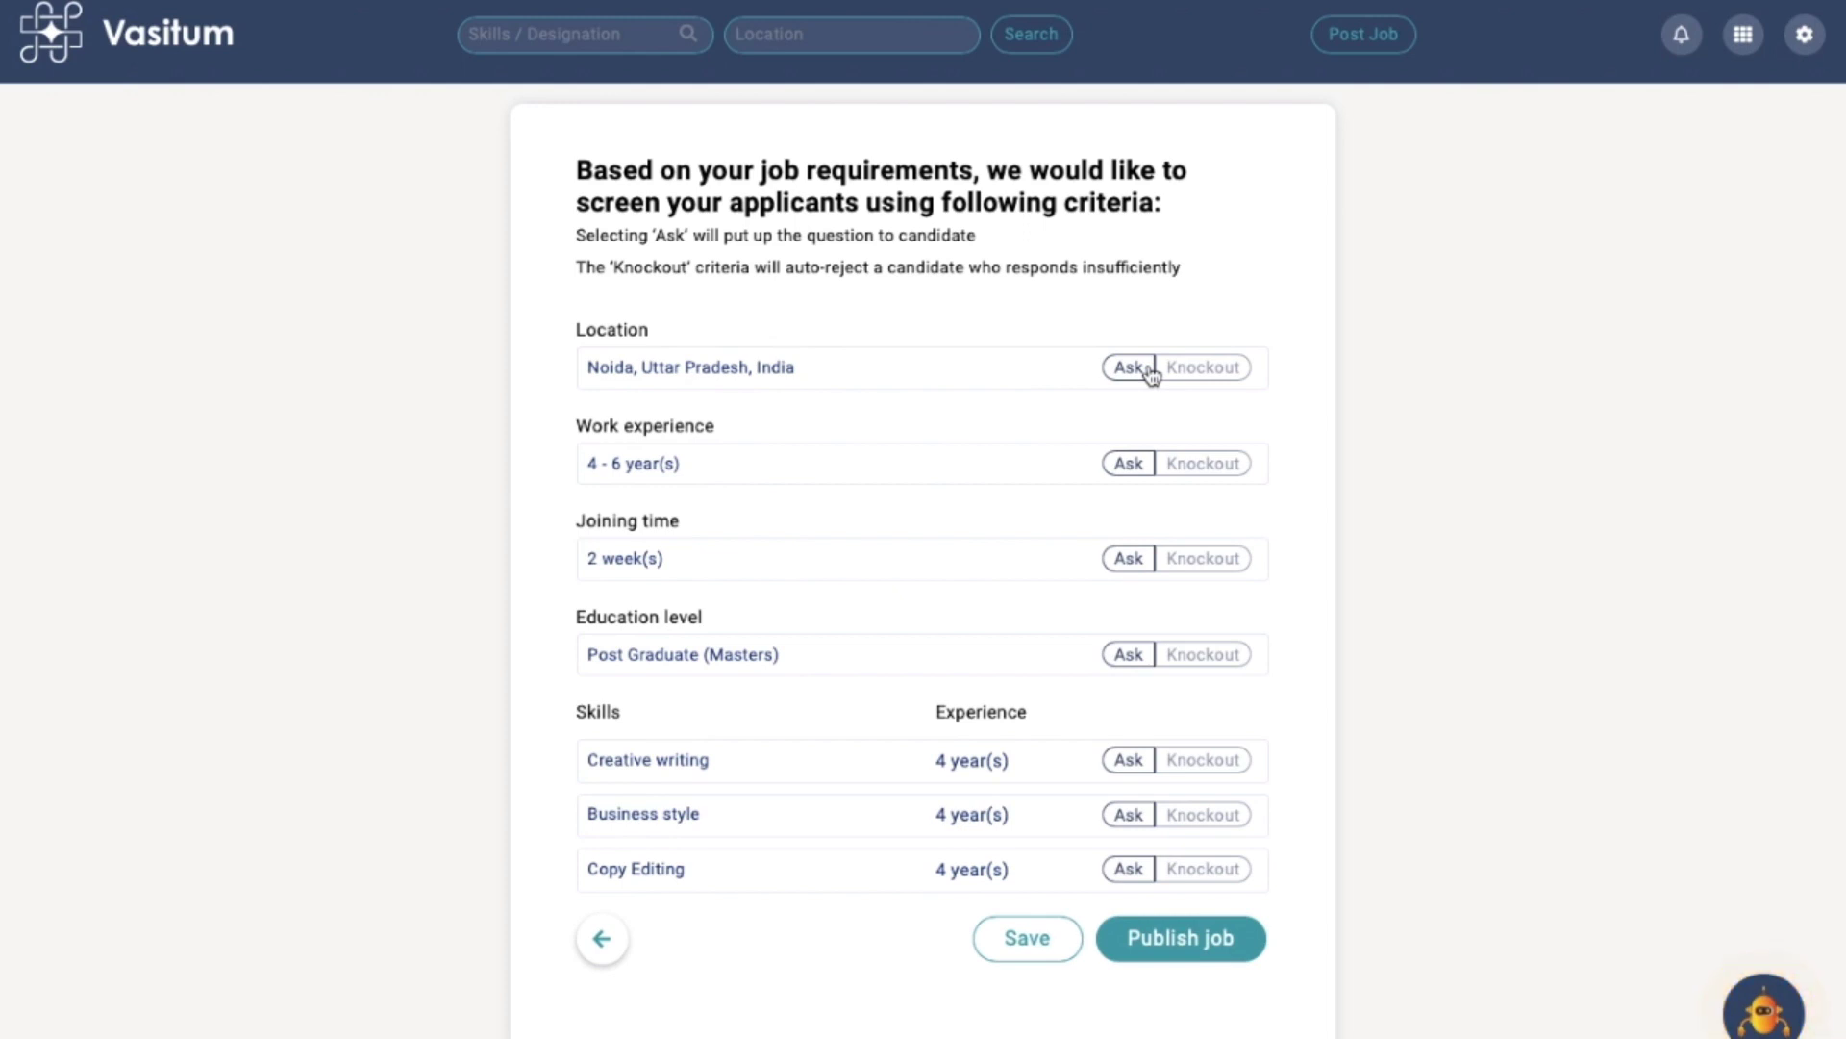
# Step: Set Location, Work experience and Joining time to Ask and Knockout
pyautogui.click(1146, 369)
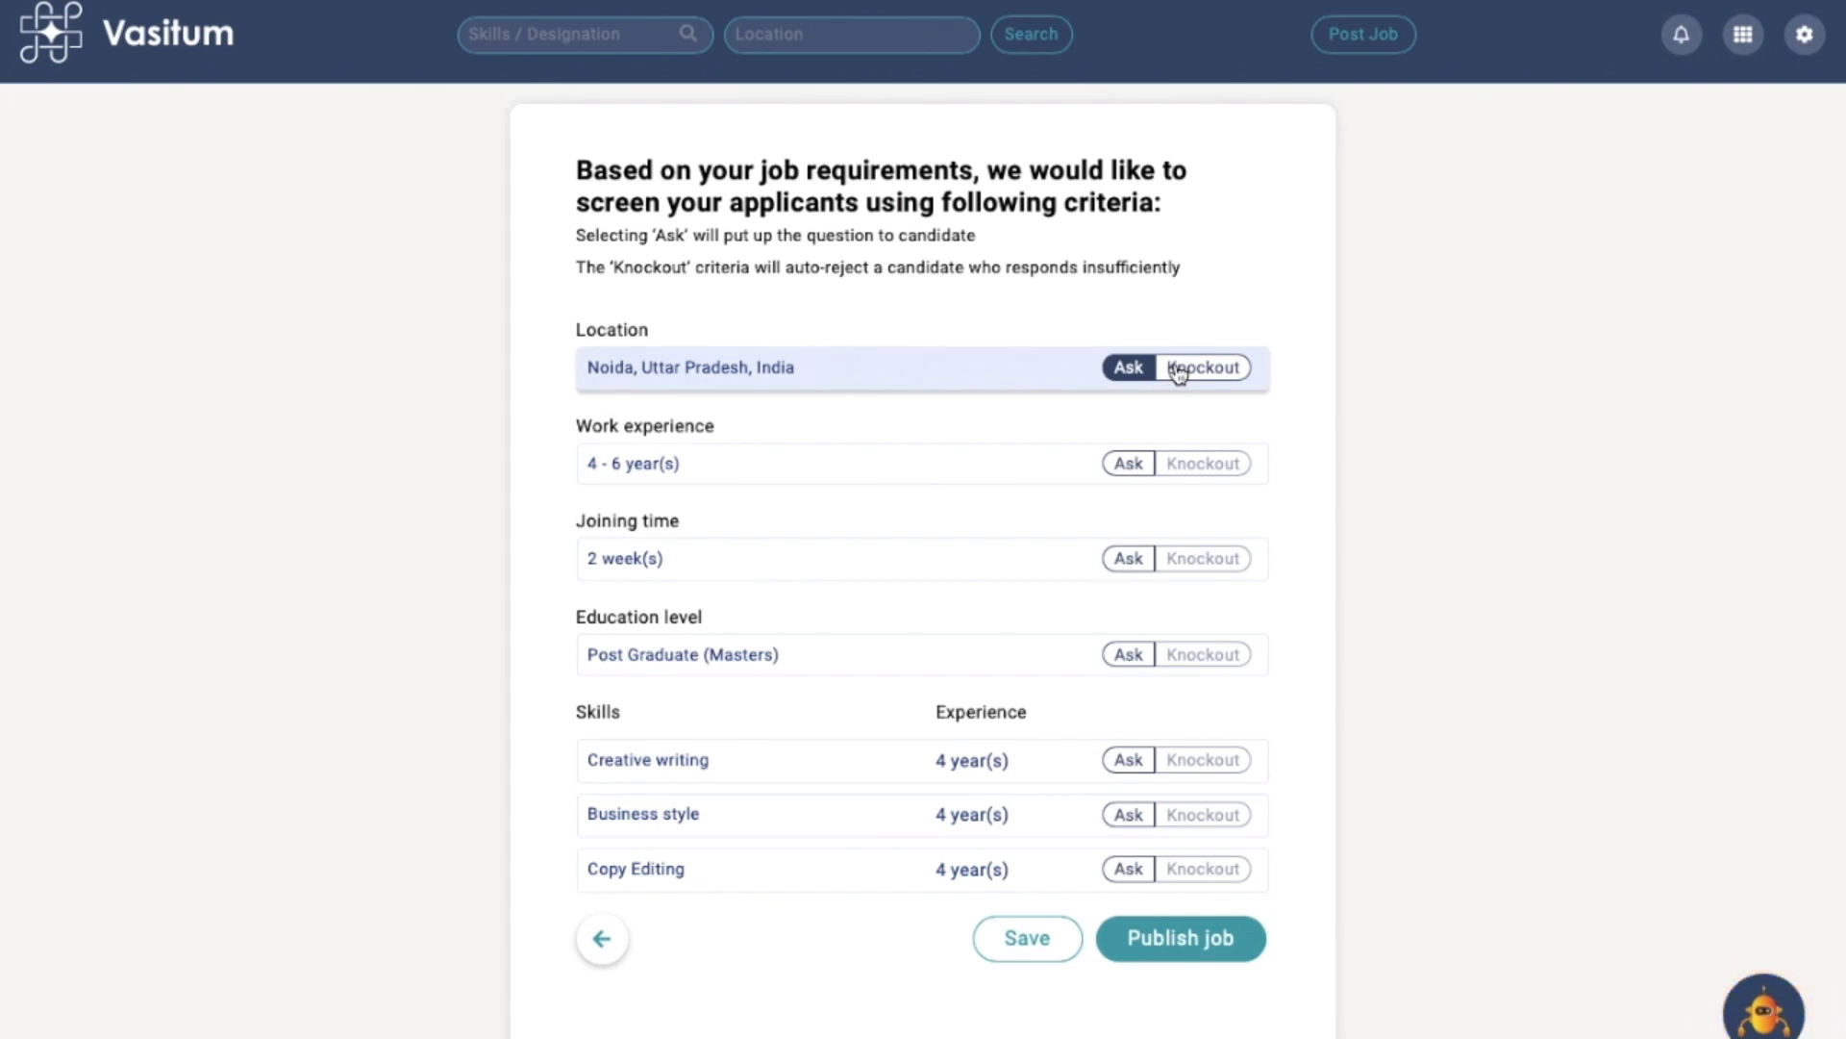
pyautogui.click(1179, 371)
pyautogui.click(1133, 465)
pyautogui.click(1181, 466)
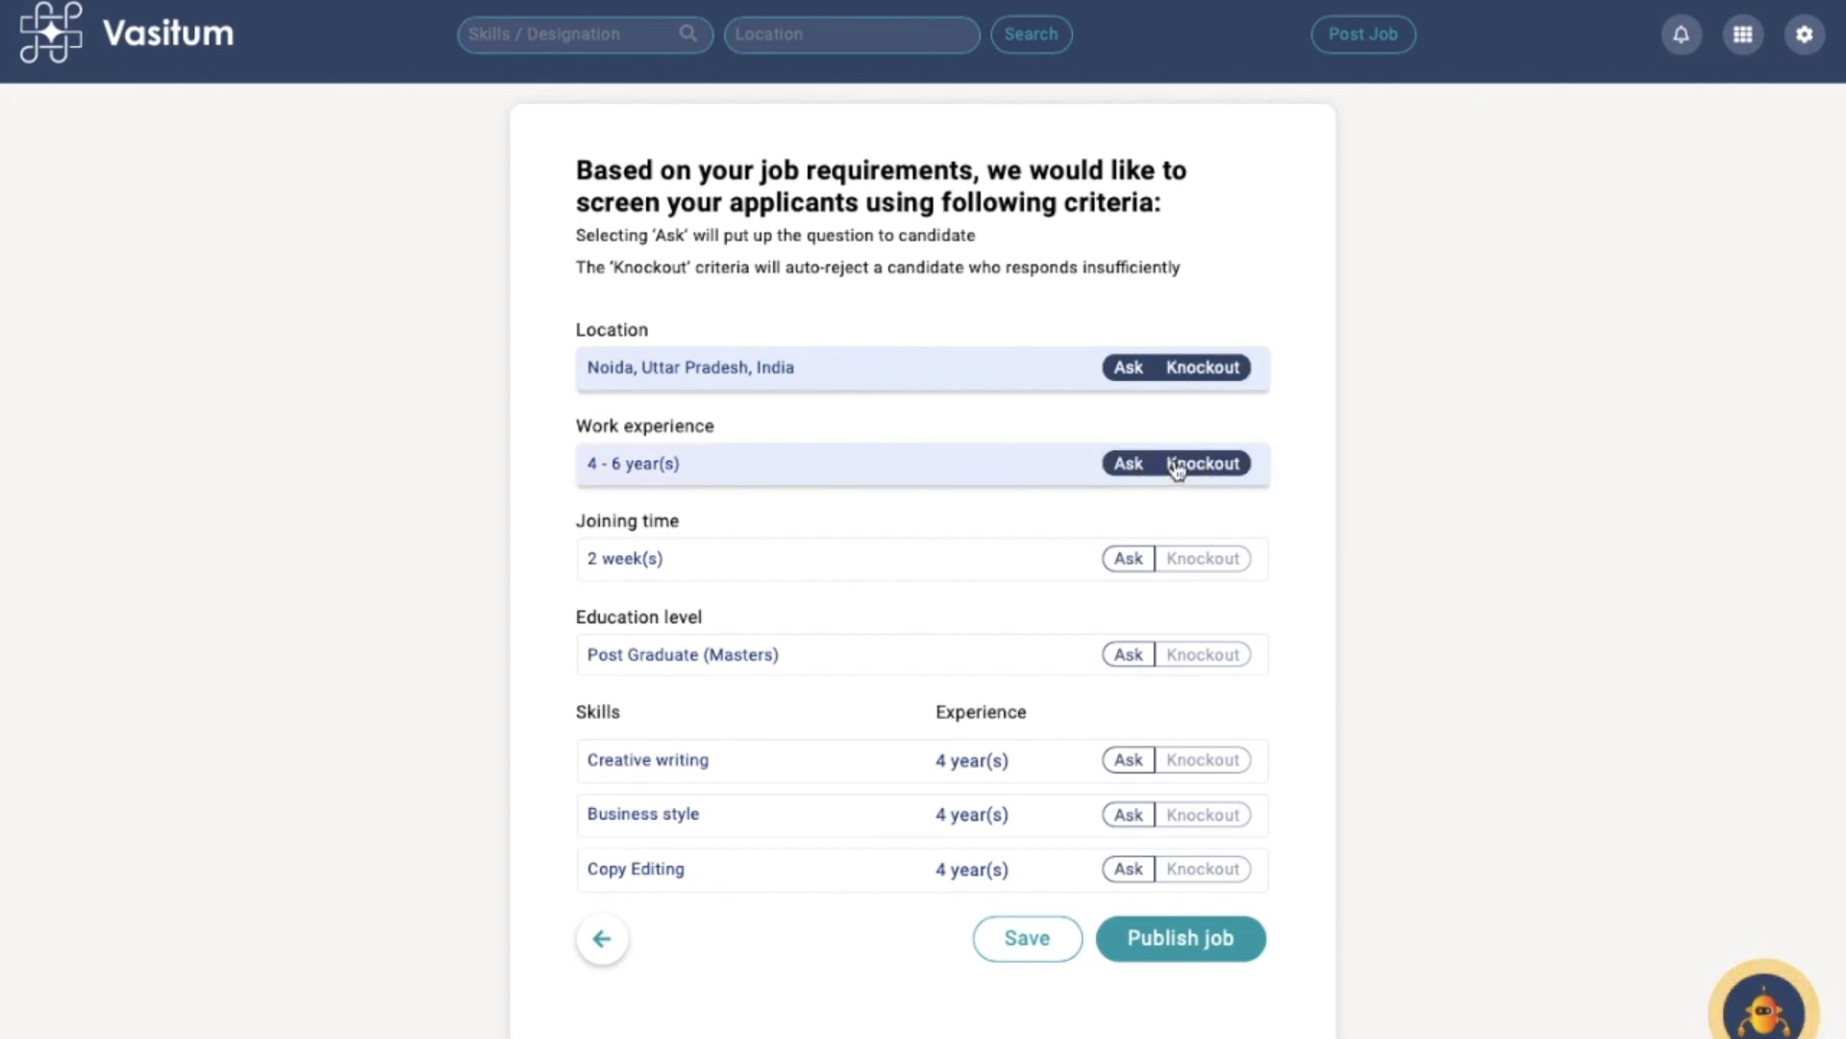
pyautogui.click(1130, 560)
pyautogui.click(1186, 565)
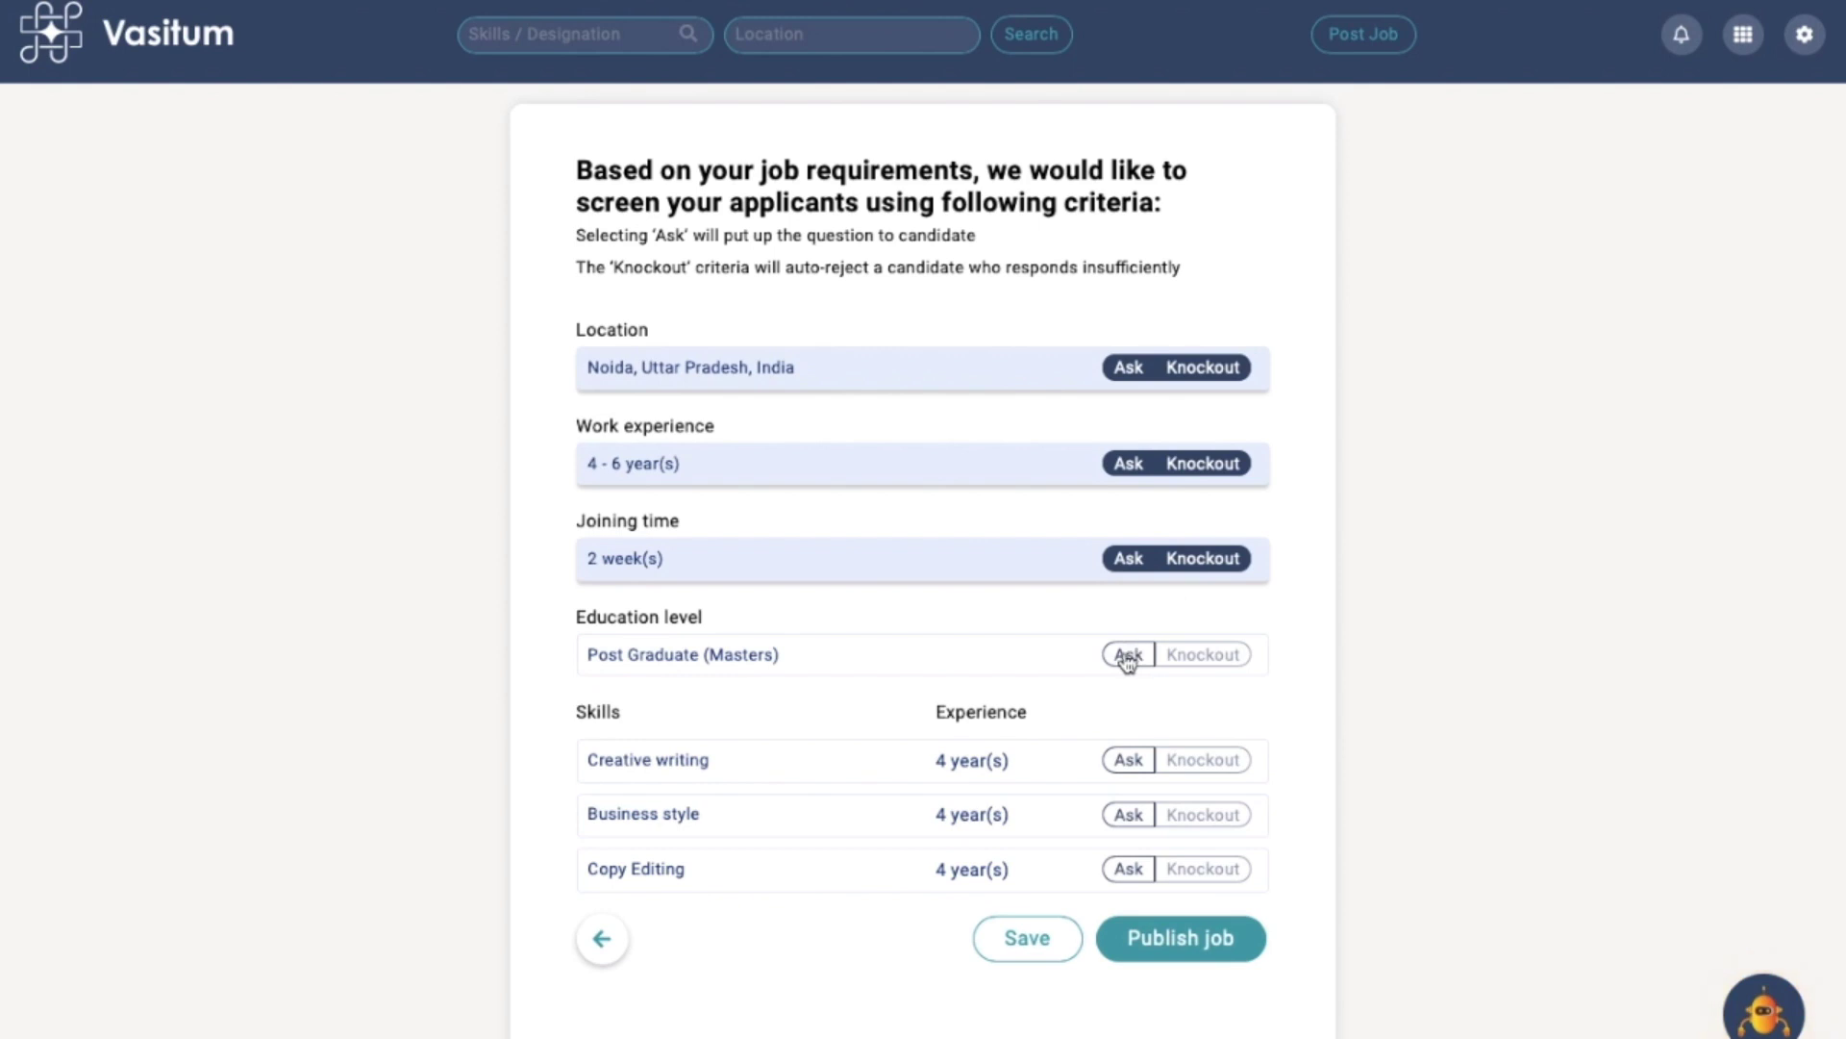
# Step: Set Education level and Creative writing to Ask and Knockout; Business style and Copy Editing to Ask only
pyautogui.click(1129, 655)
pyautogui.click(1181, 656)
pyautogui.click(1129, 760)
pyautogui.click(1197, 760)
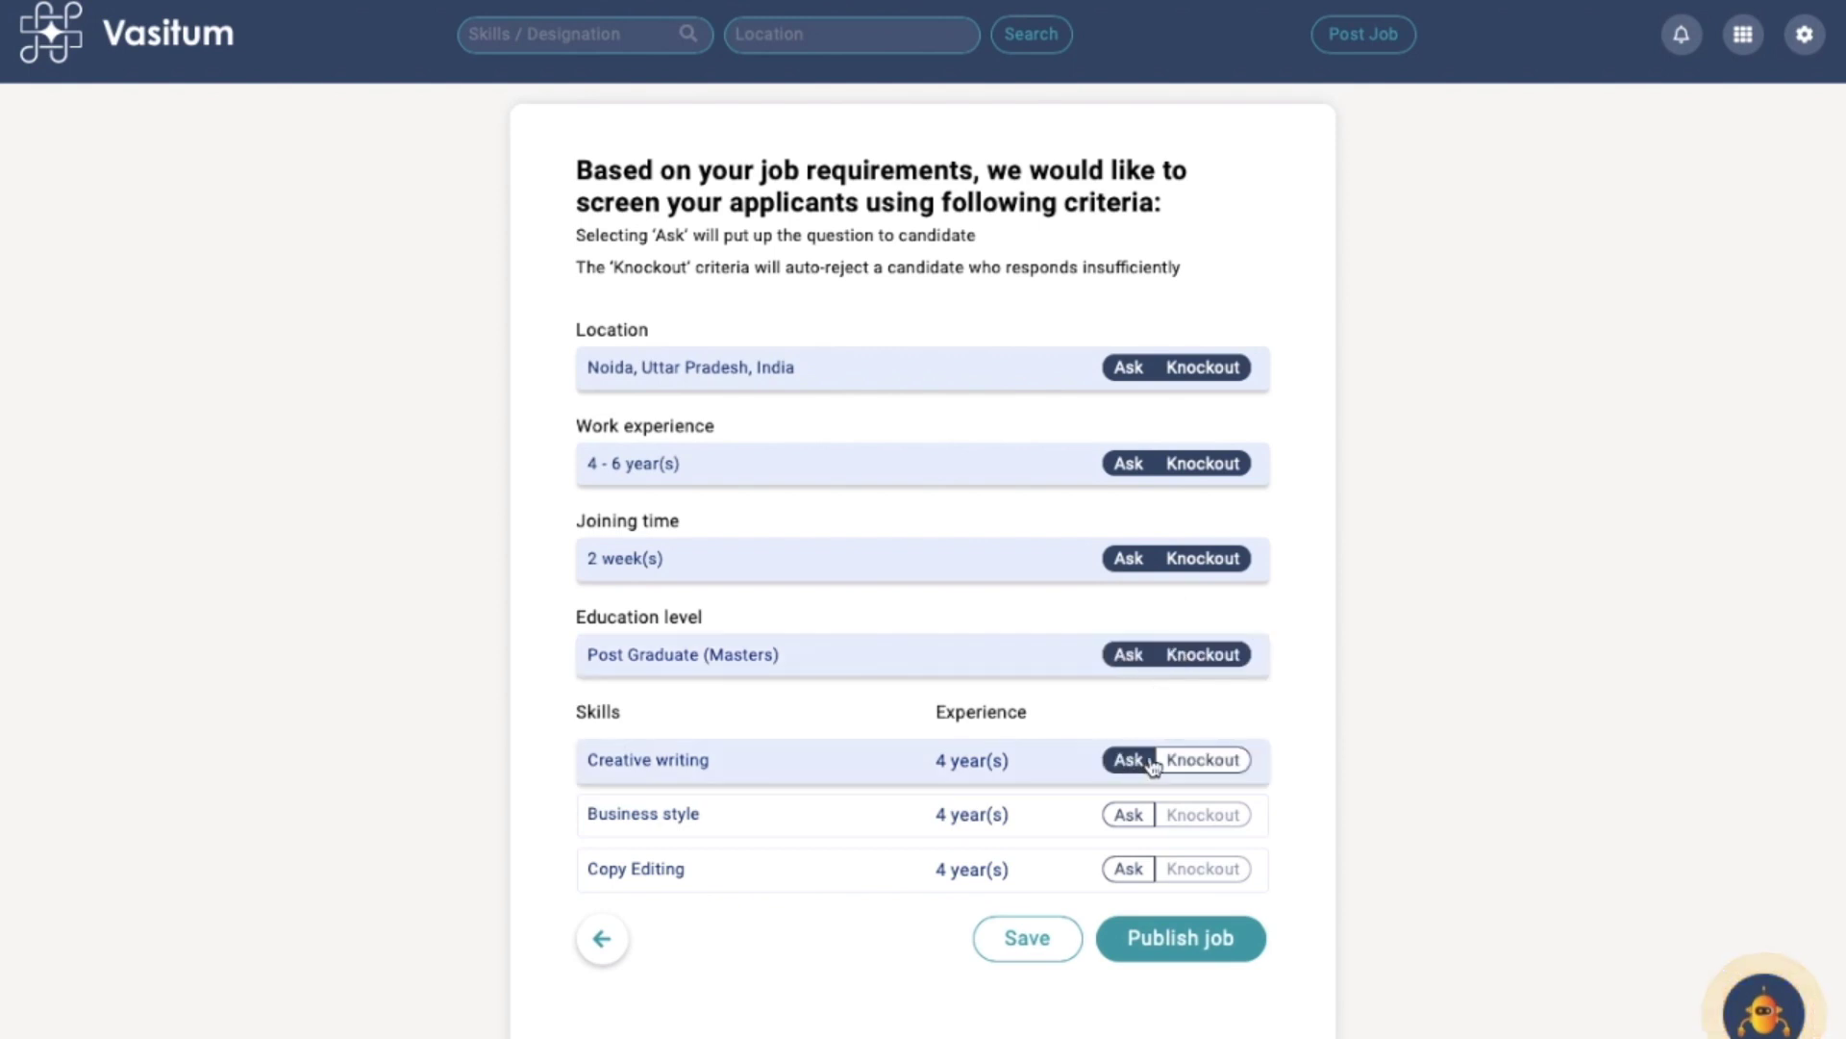
pyautogui.click(1129, 814)
pyautogui.click(1129, 868)
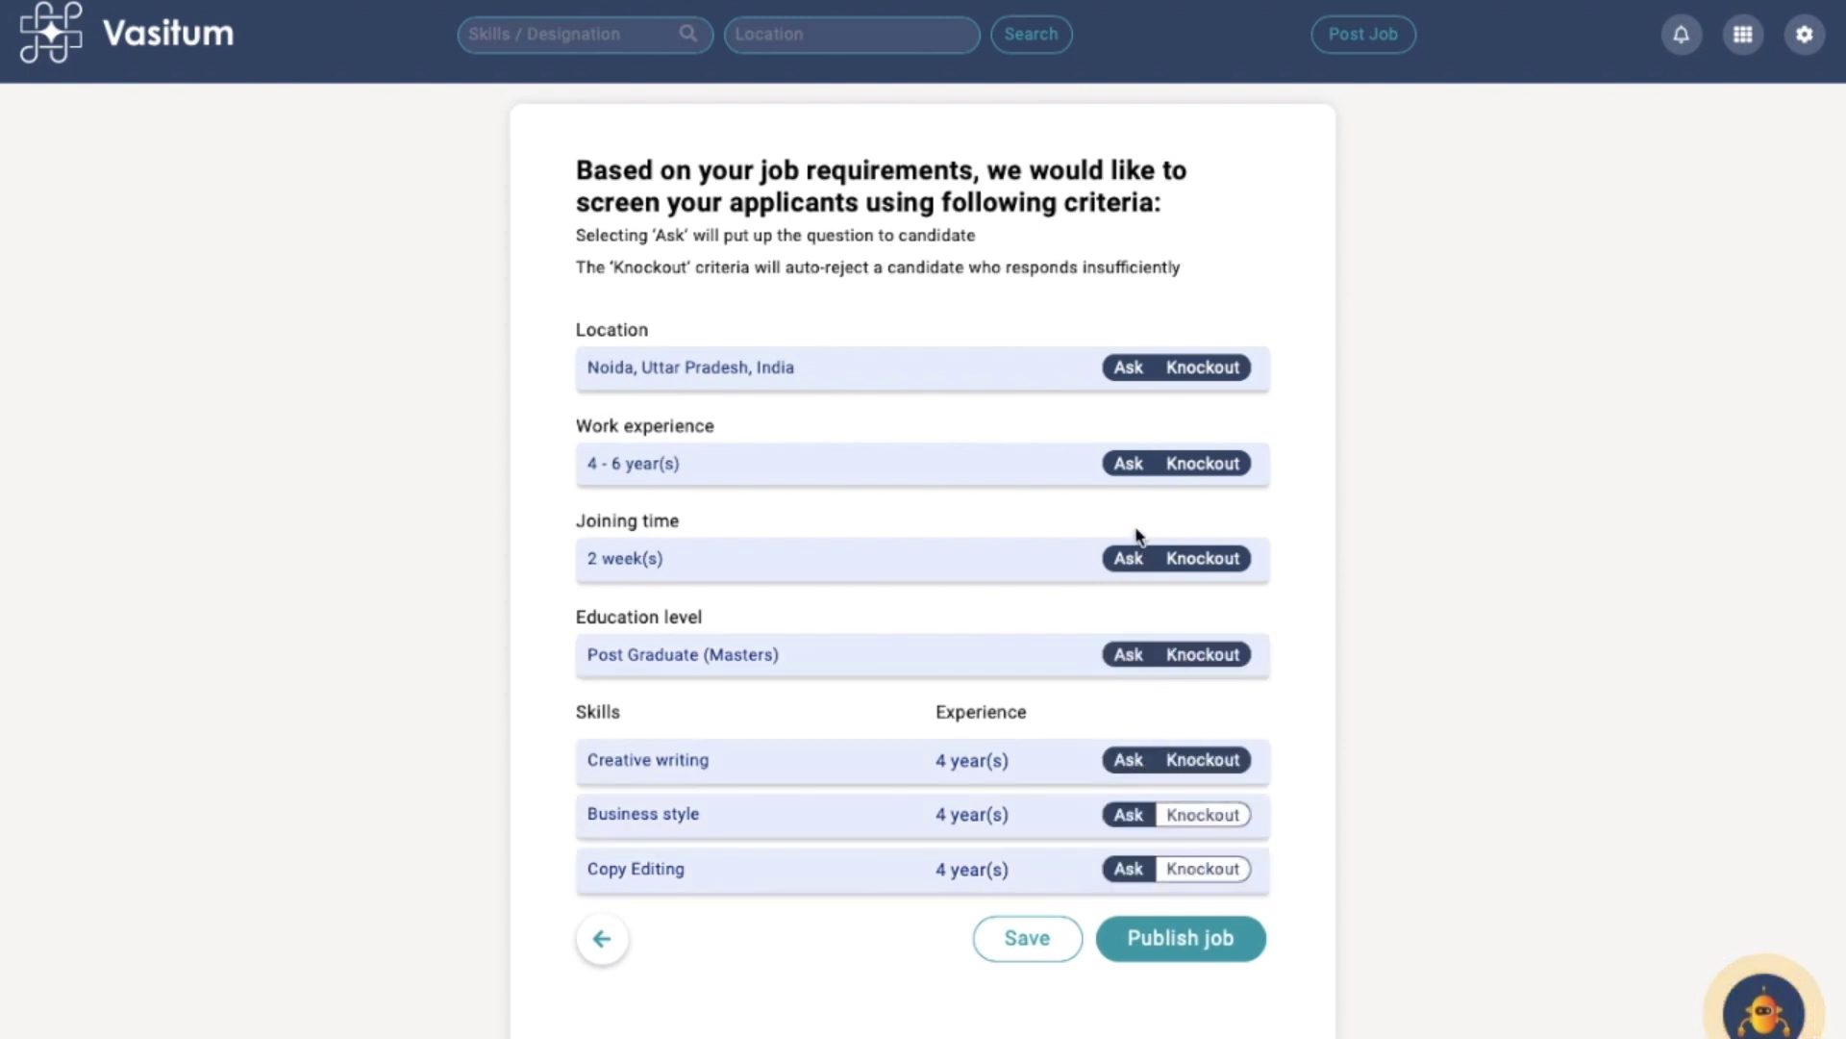
# Step: Publish the Sr Content writer job with the configured screening criteria
pyautogui.click(1172, 941)
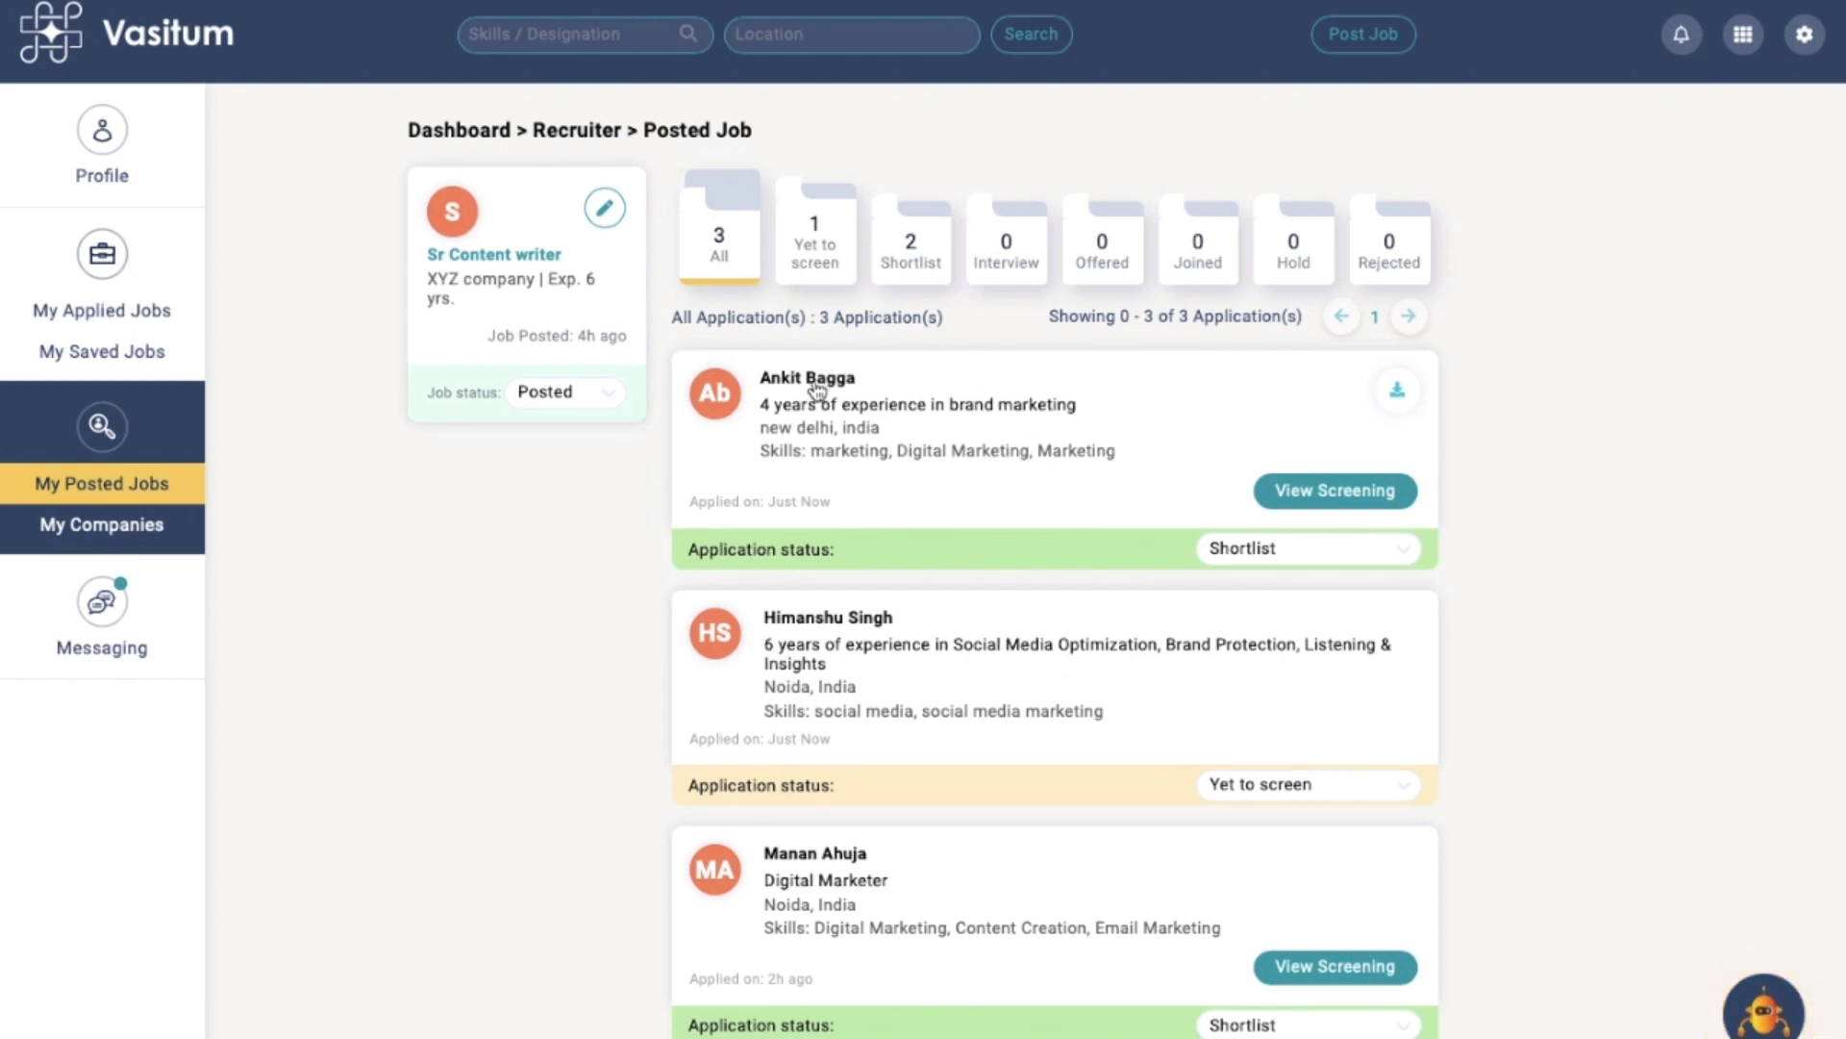
pyautogui.click(1290, 492)
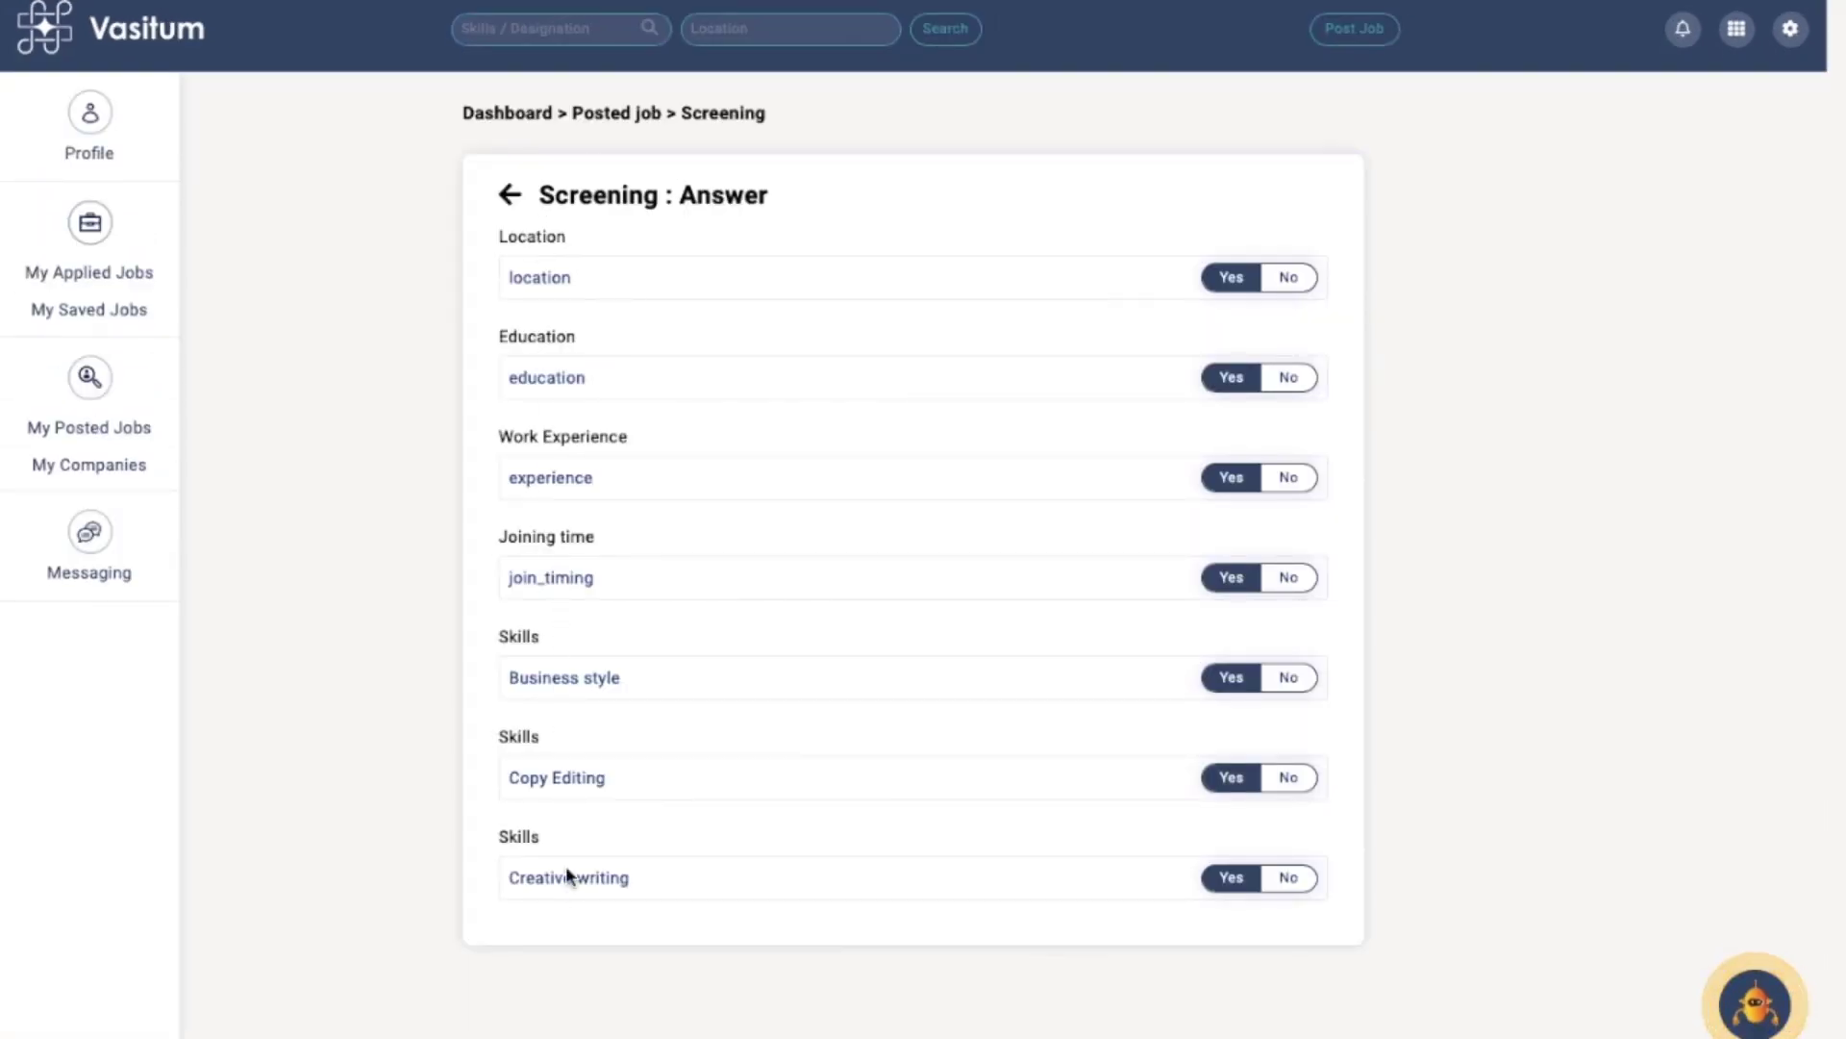
pyautogui.click(511, 198)
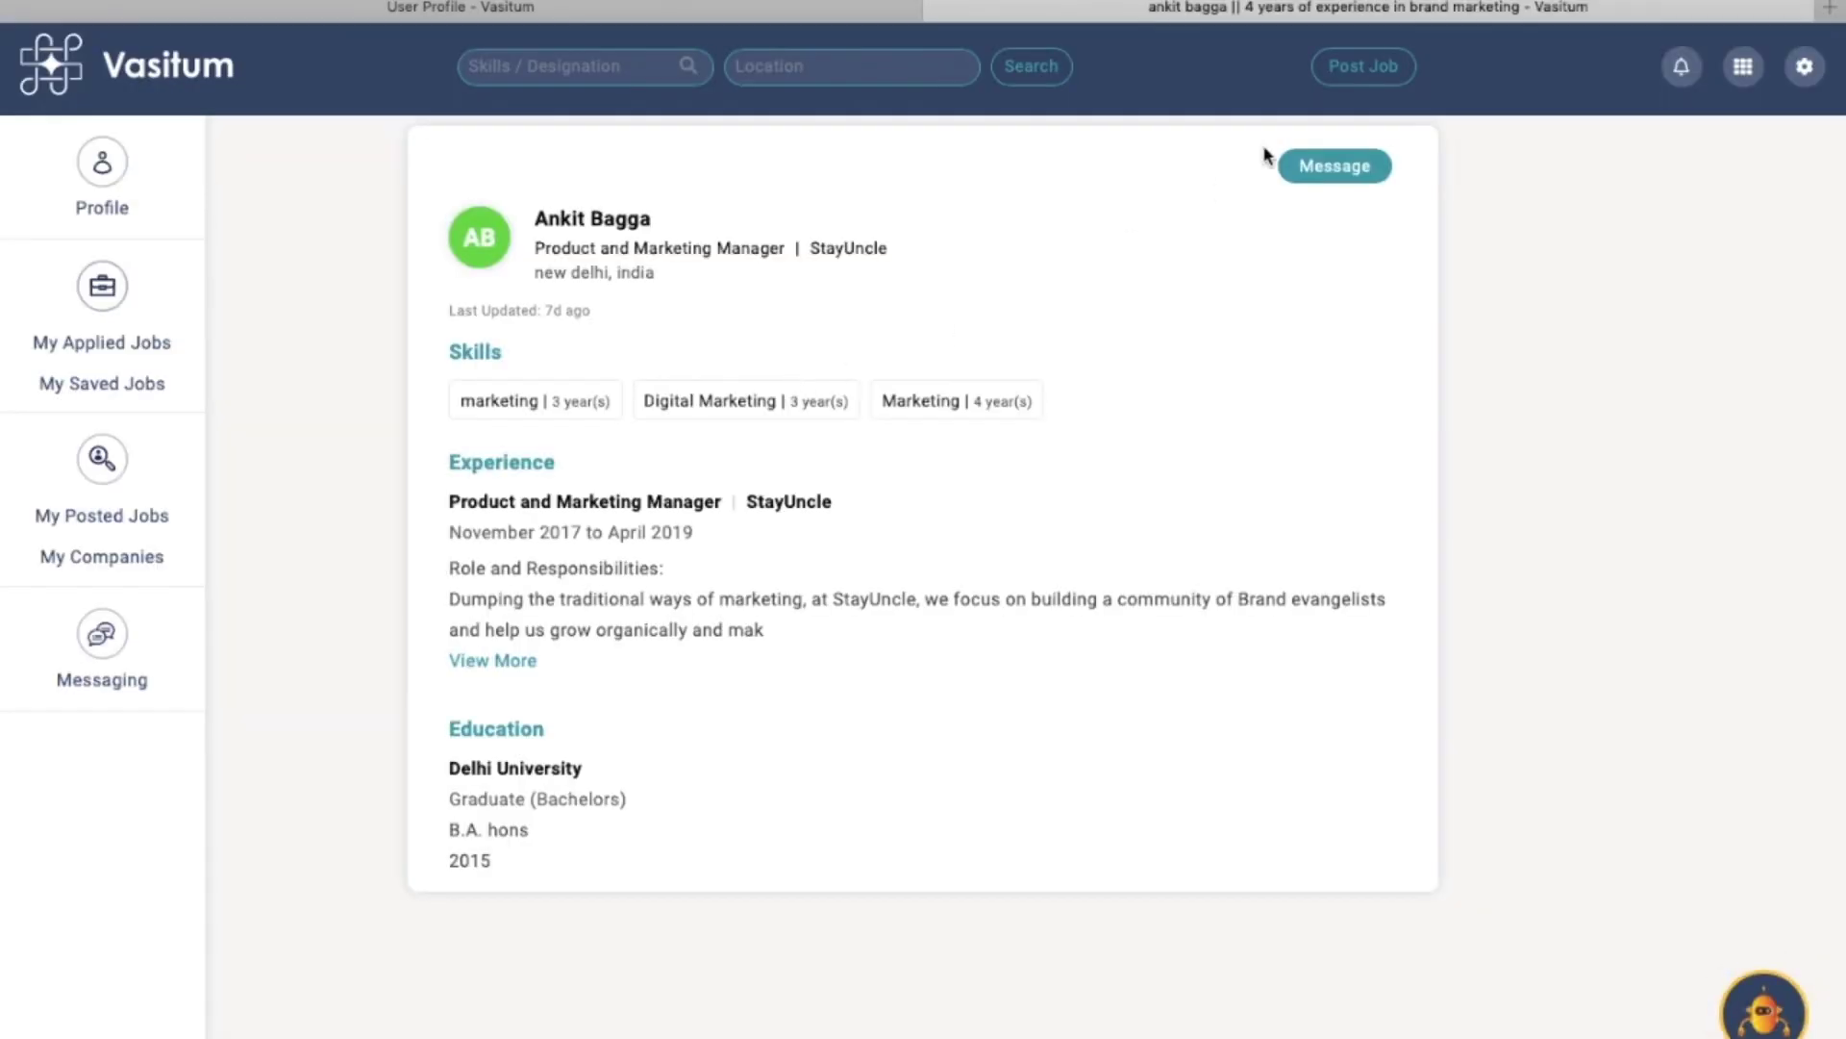
pyautogui.click(1317, 167)
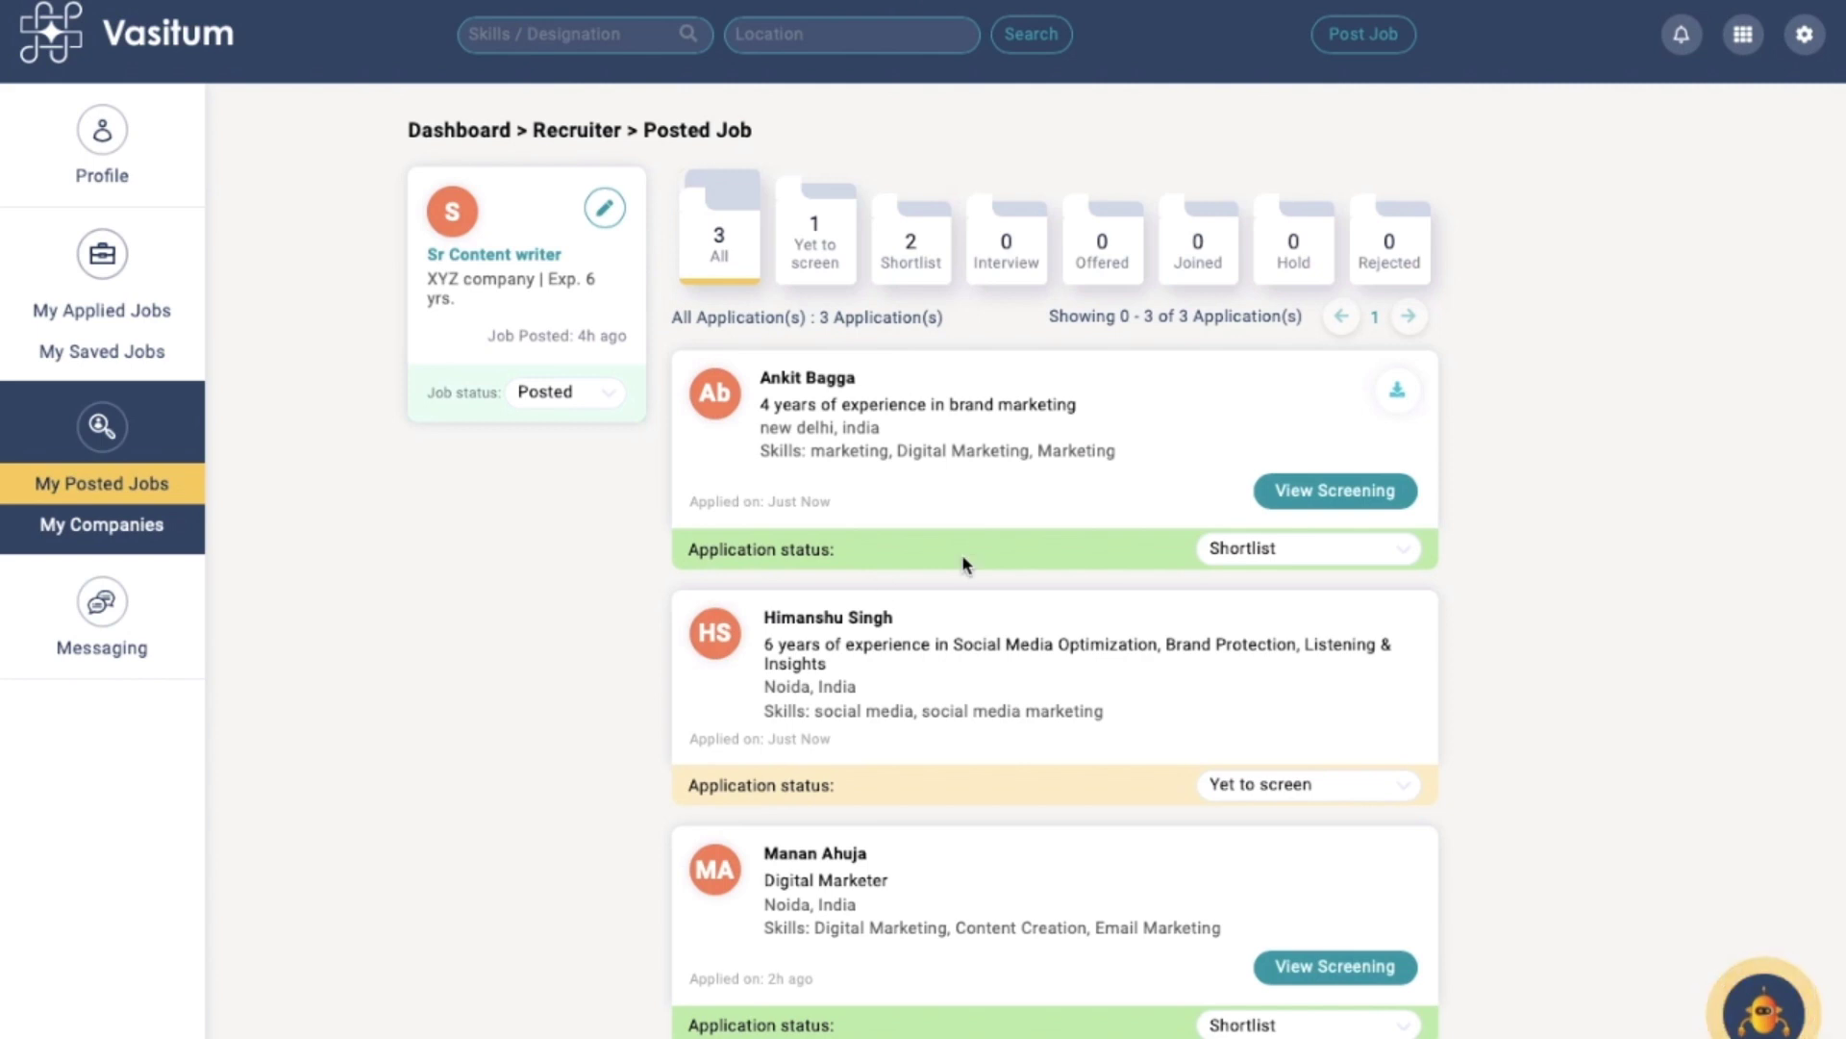
# Step: Change the first applicant's application status to Interview, then to Offered
pyautogui.click(1249, 557)
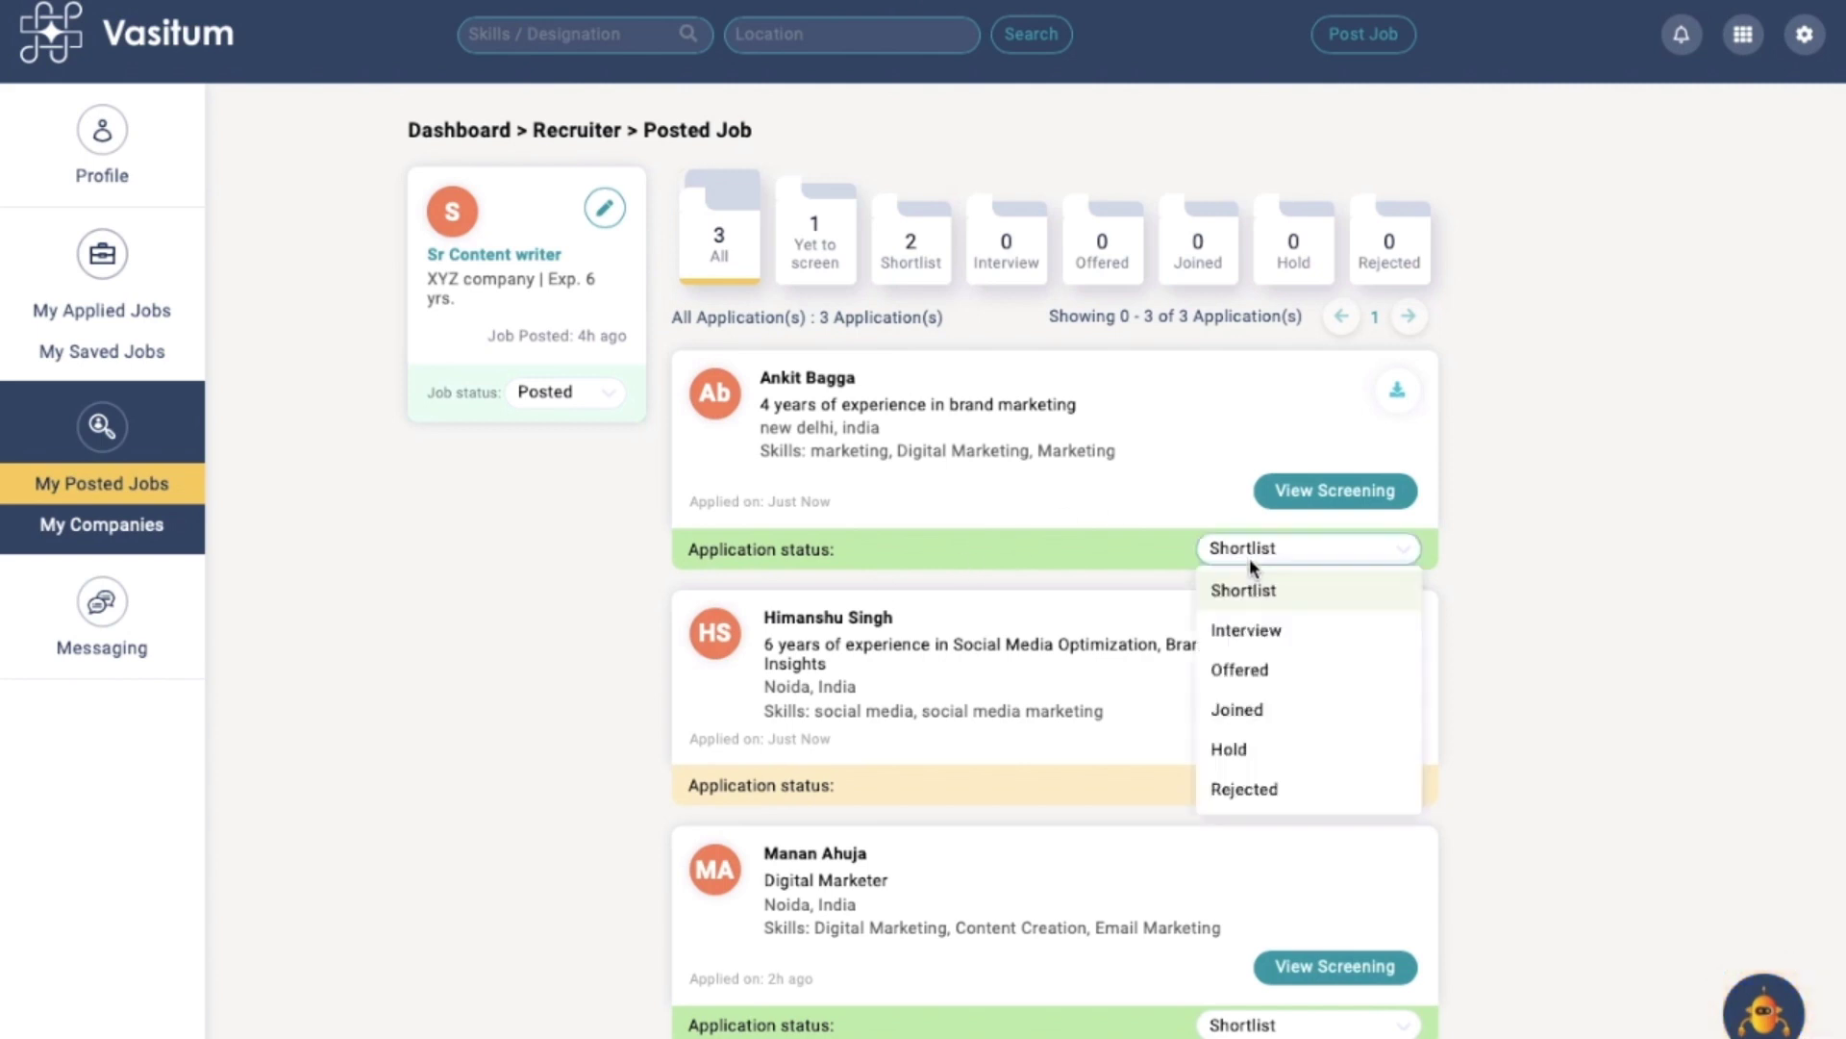
pyautogui.click(1253, 632)
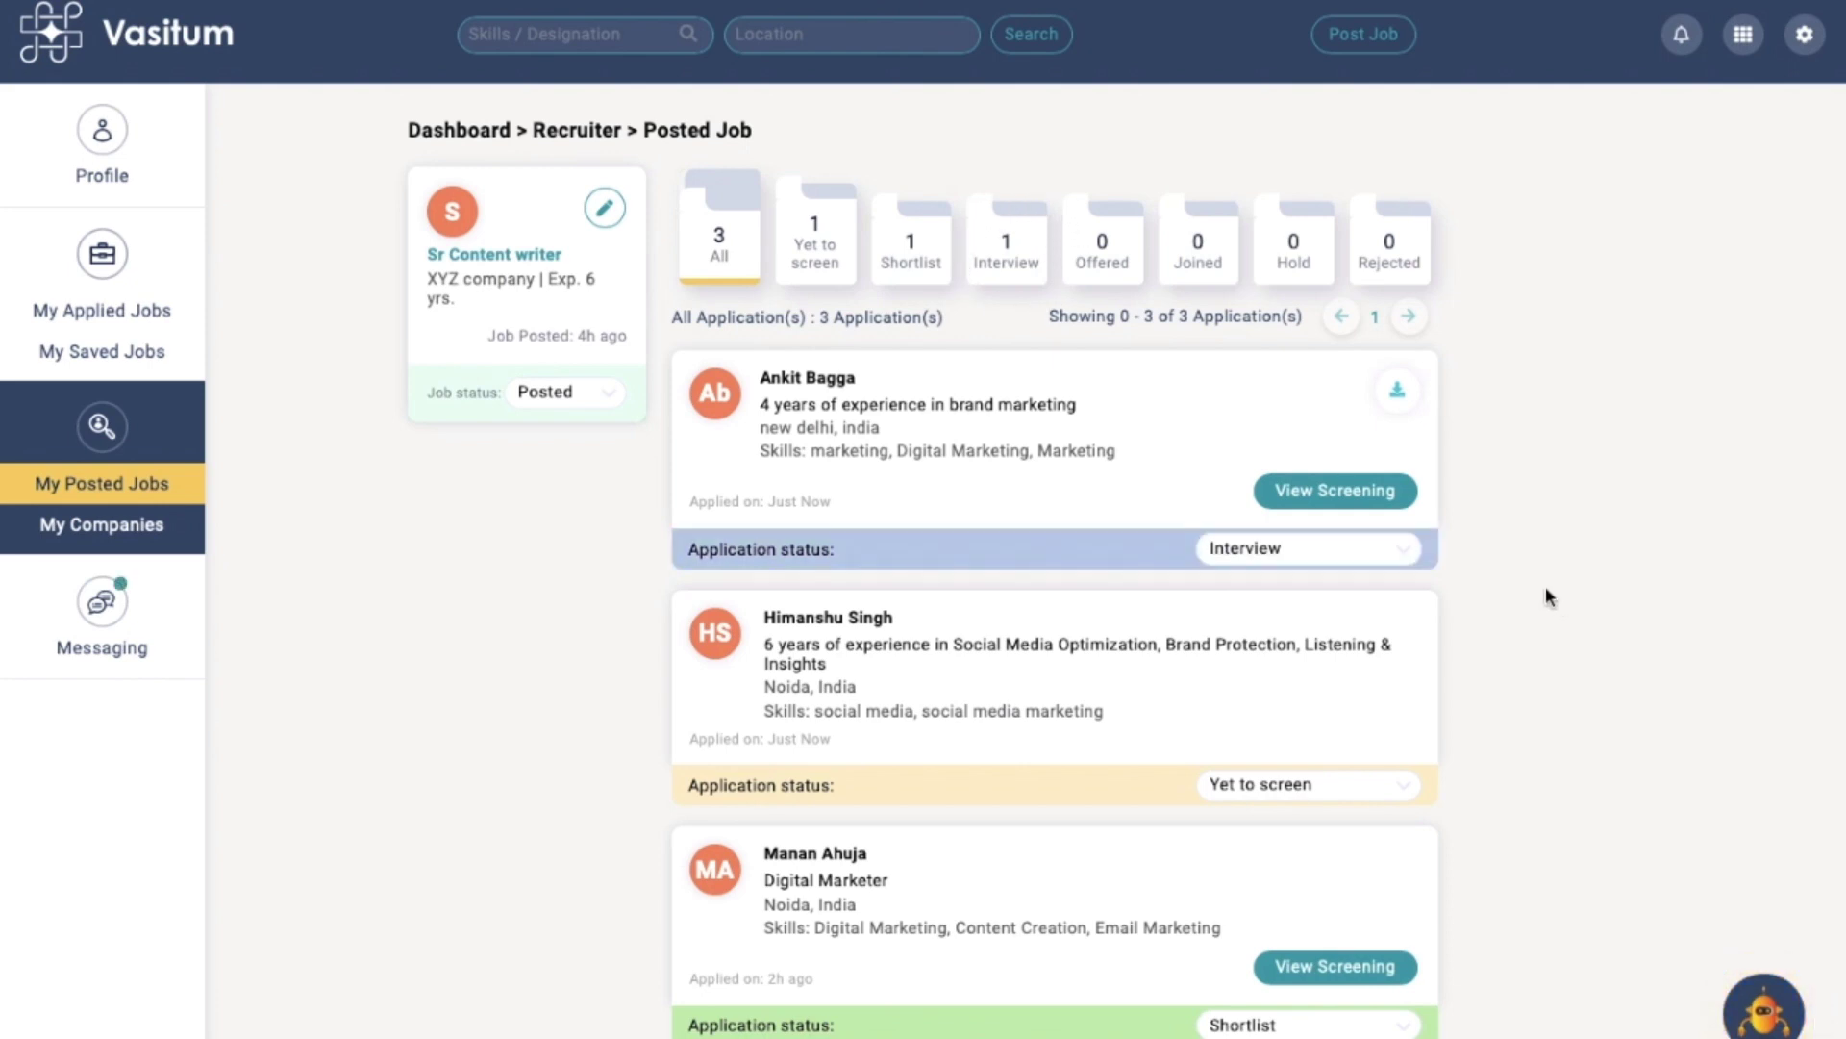
pyautogui.click(1268, 554)
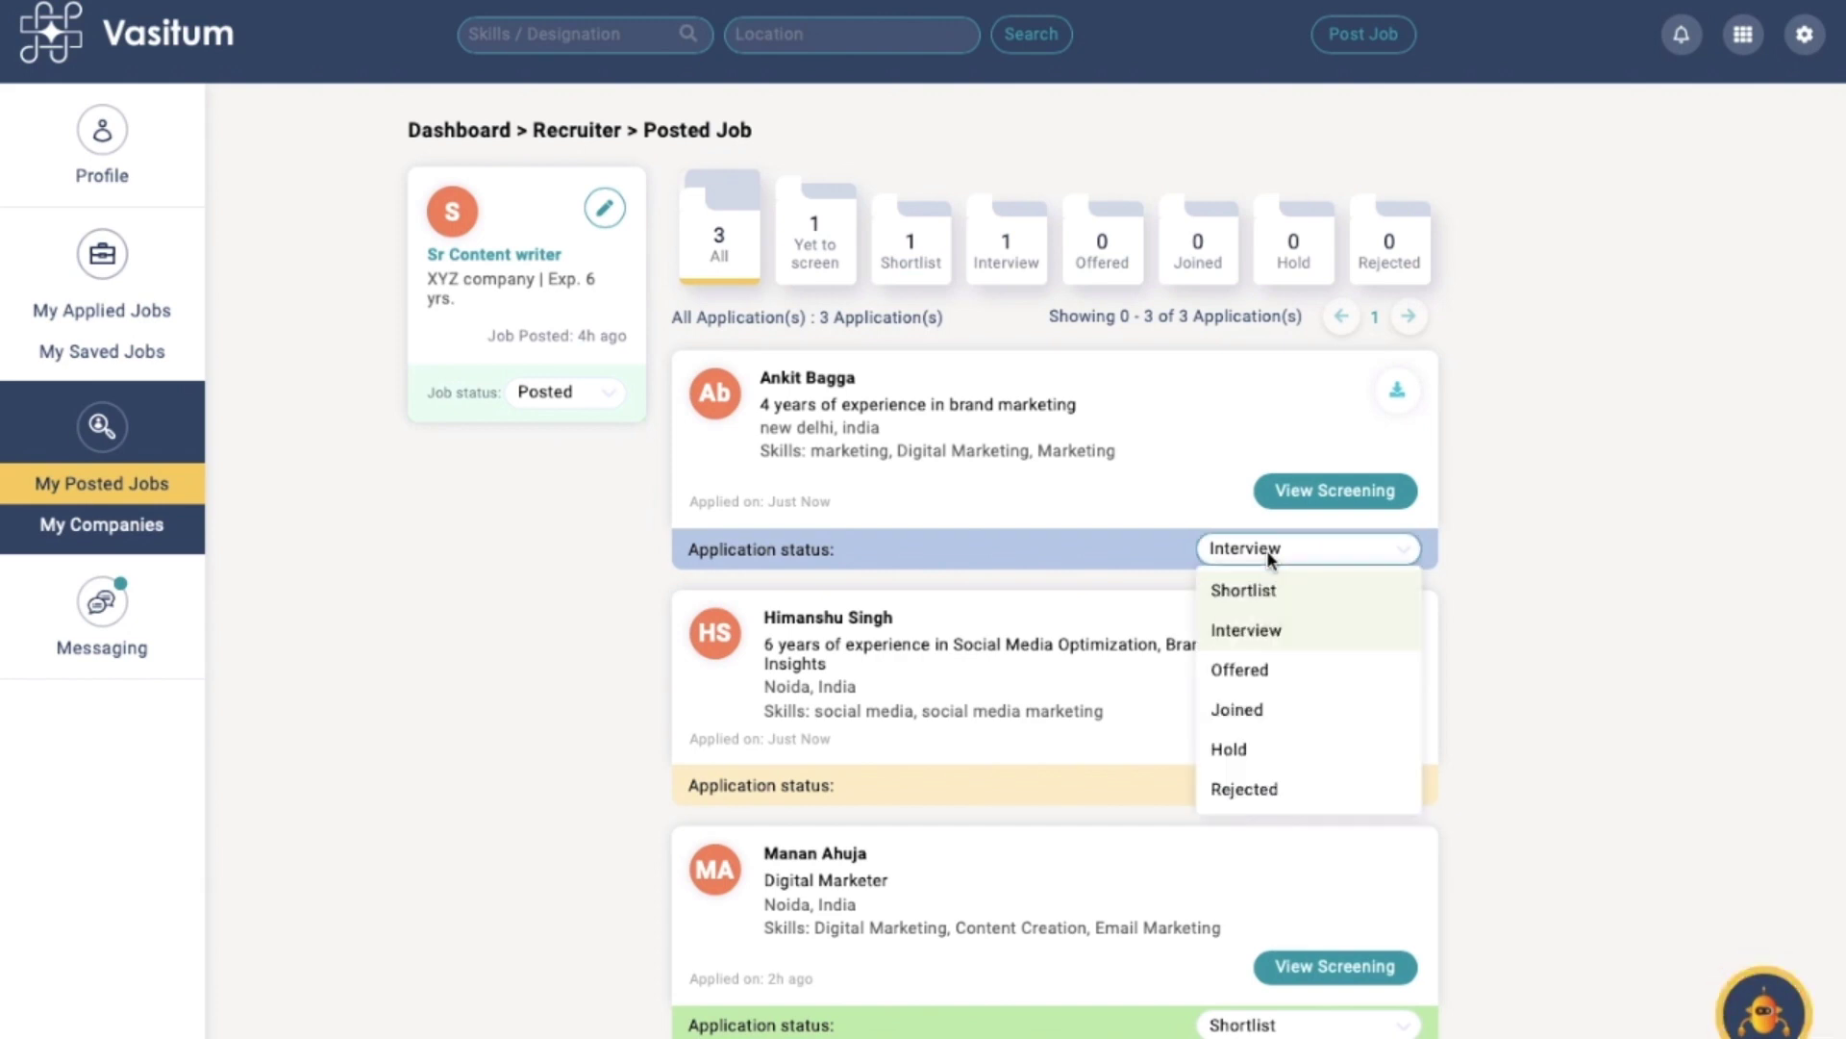
pyautogui.click(1260, 672)
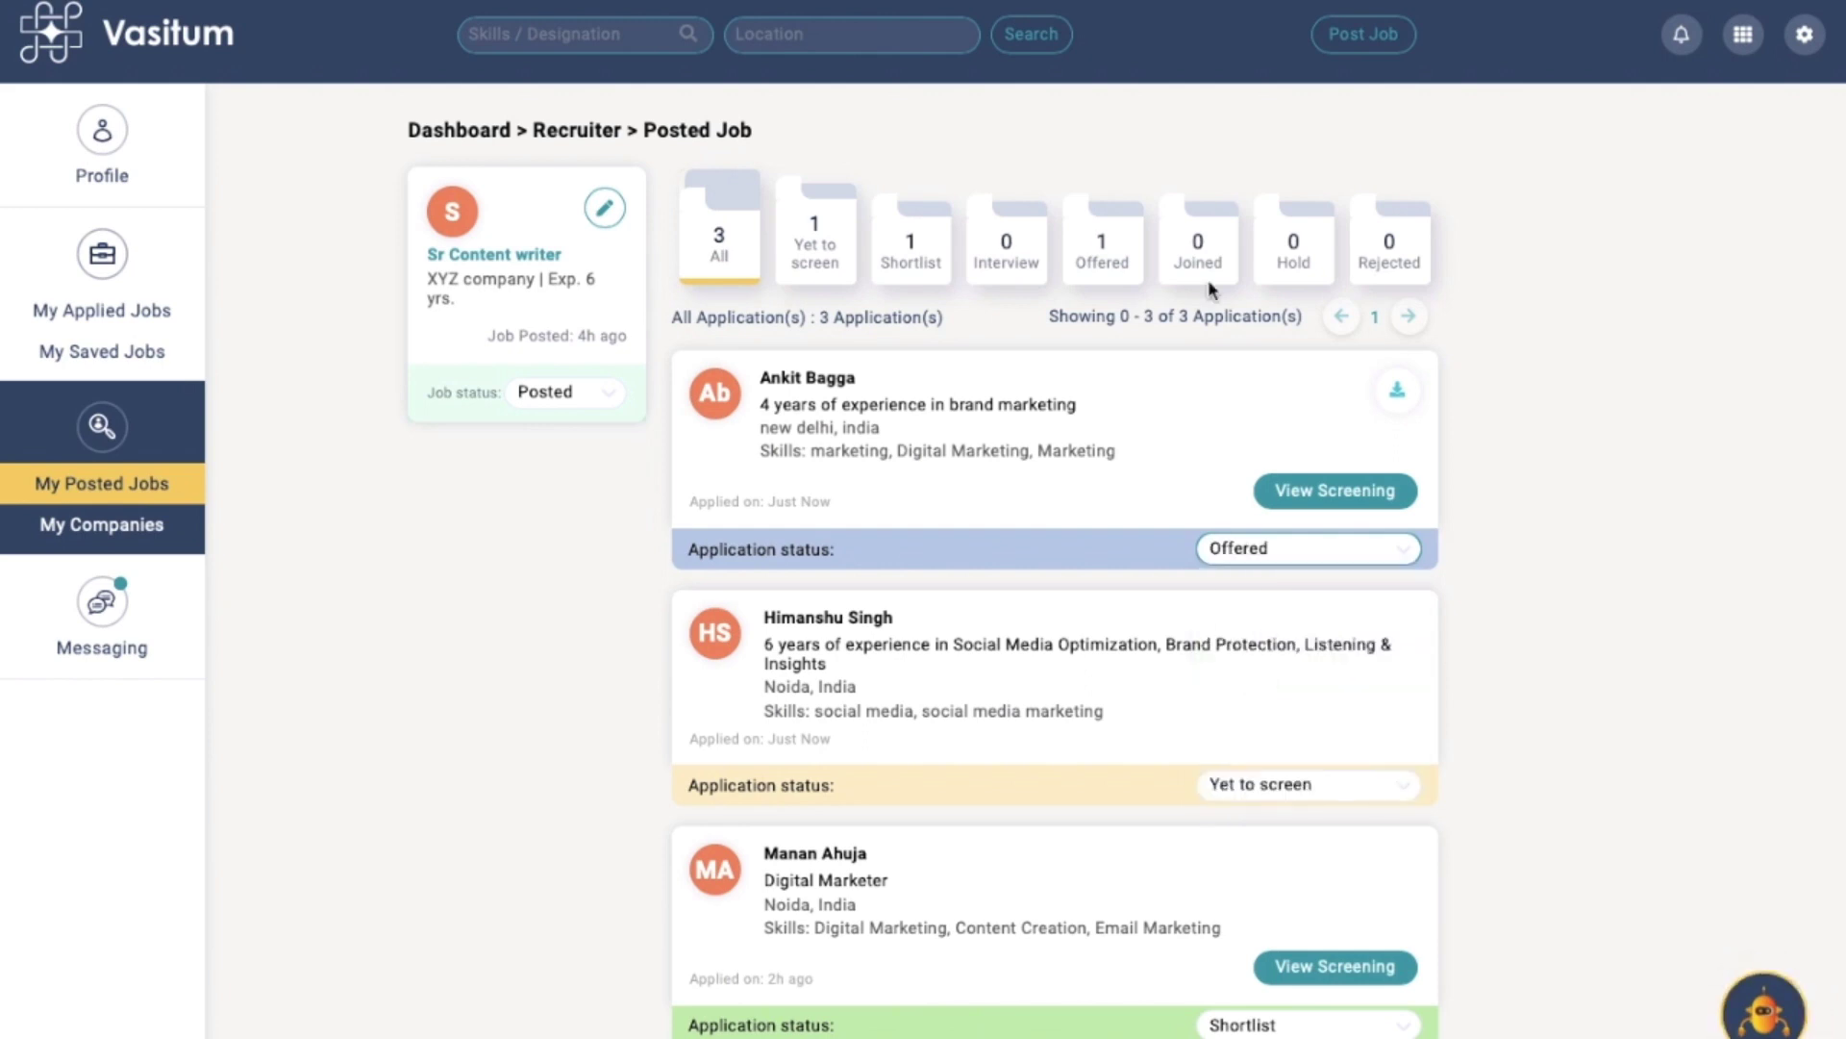